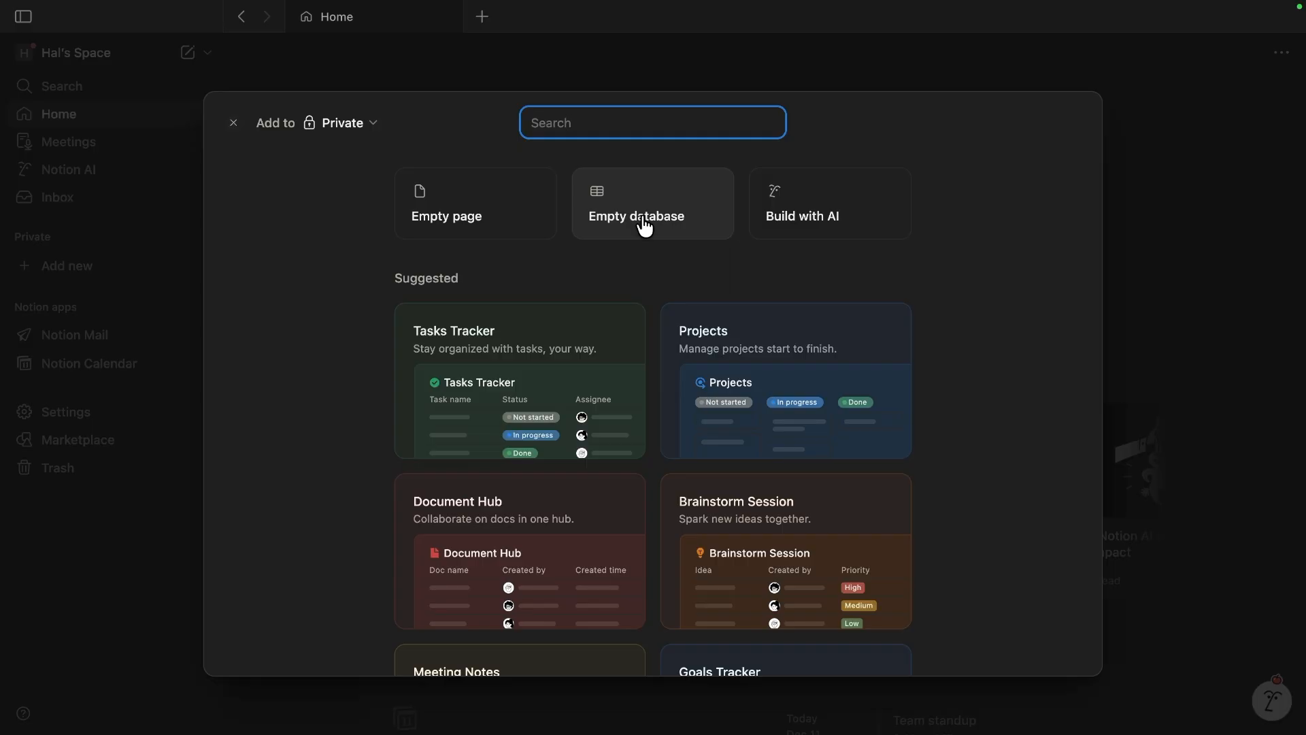
# - Create an empty private database titled Tasks and give it the Hammer icon
pyautogui.click(644, 226)
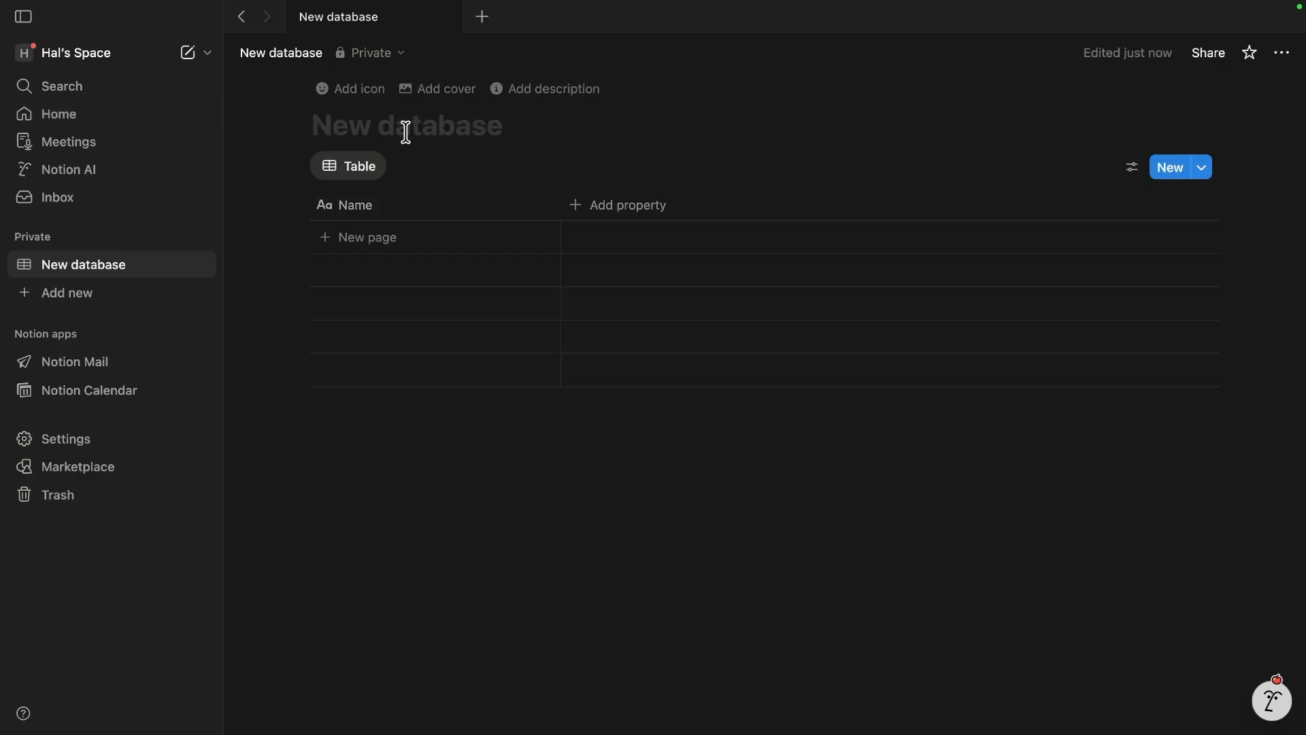
pyautogui.write('Tasks')
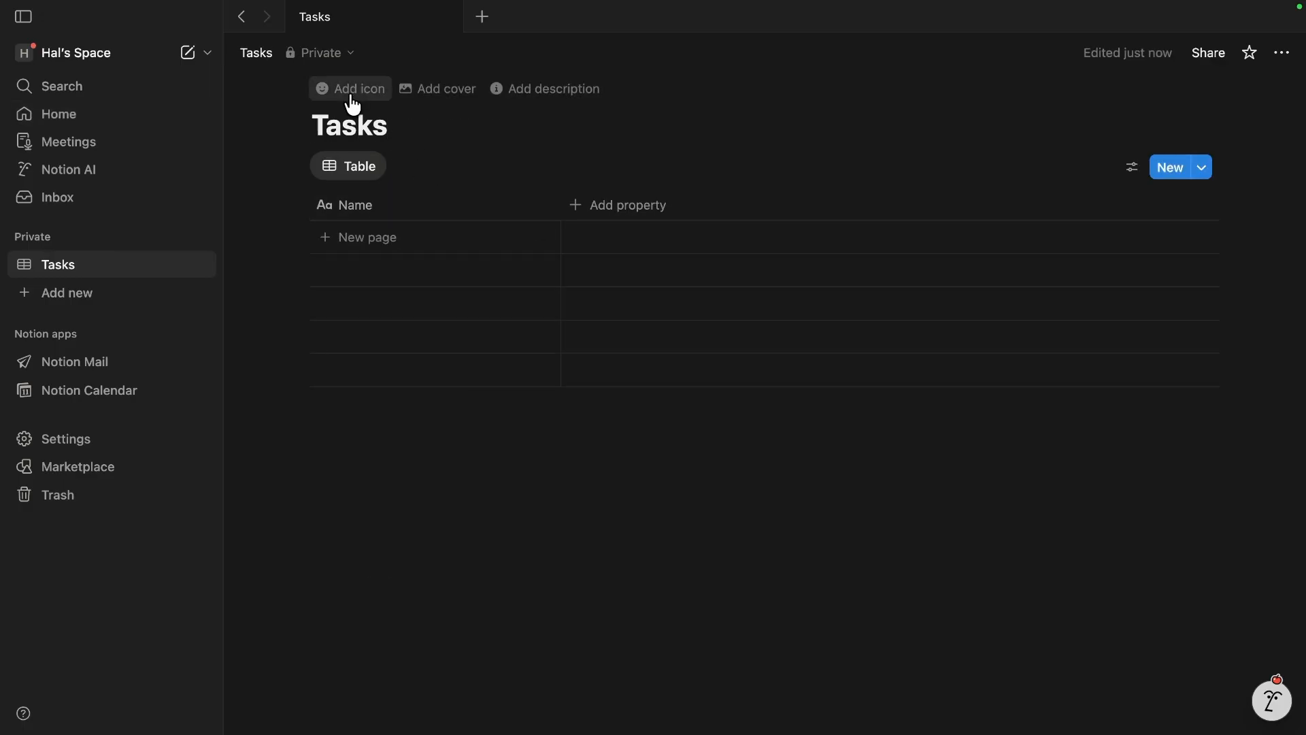
pyautogui.click(351, 104)
pyautogui.click(222, 166)
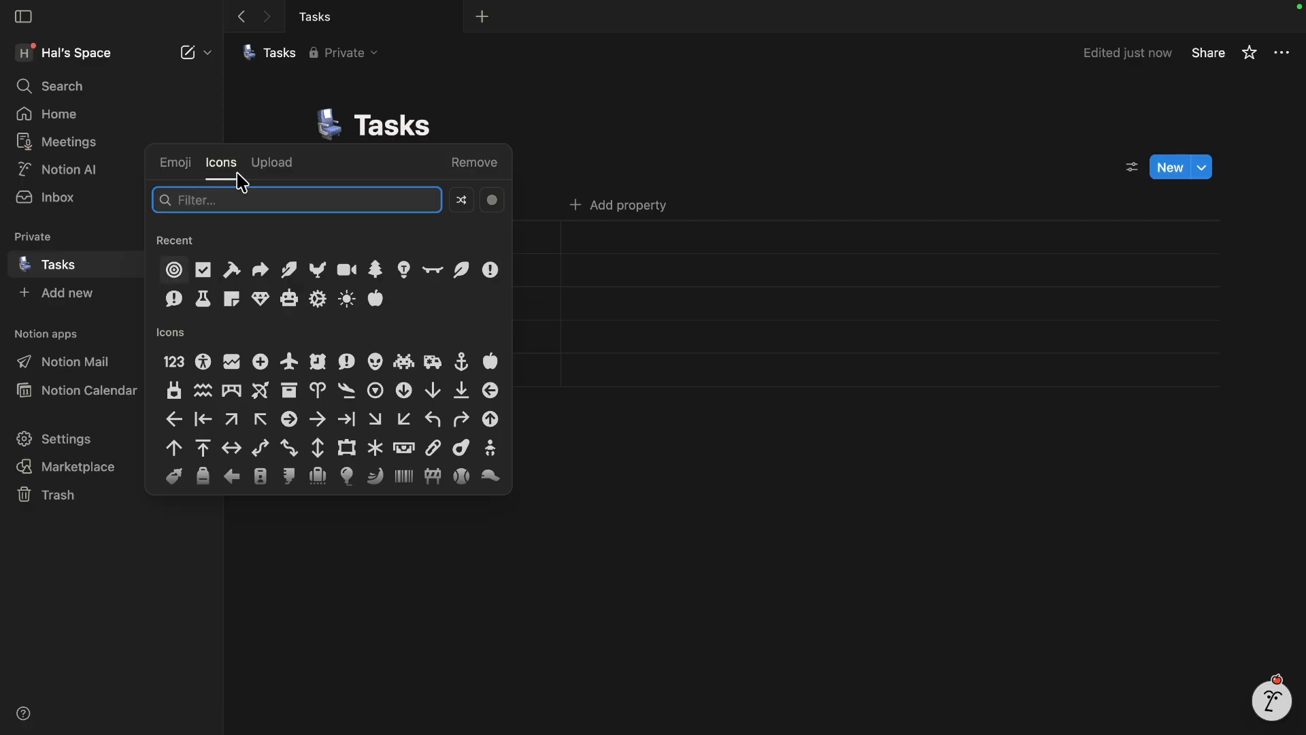
pyautogui.write('Hammer')
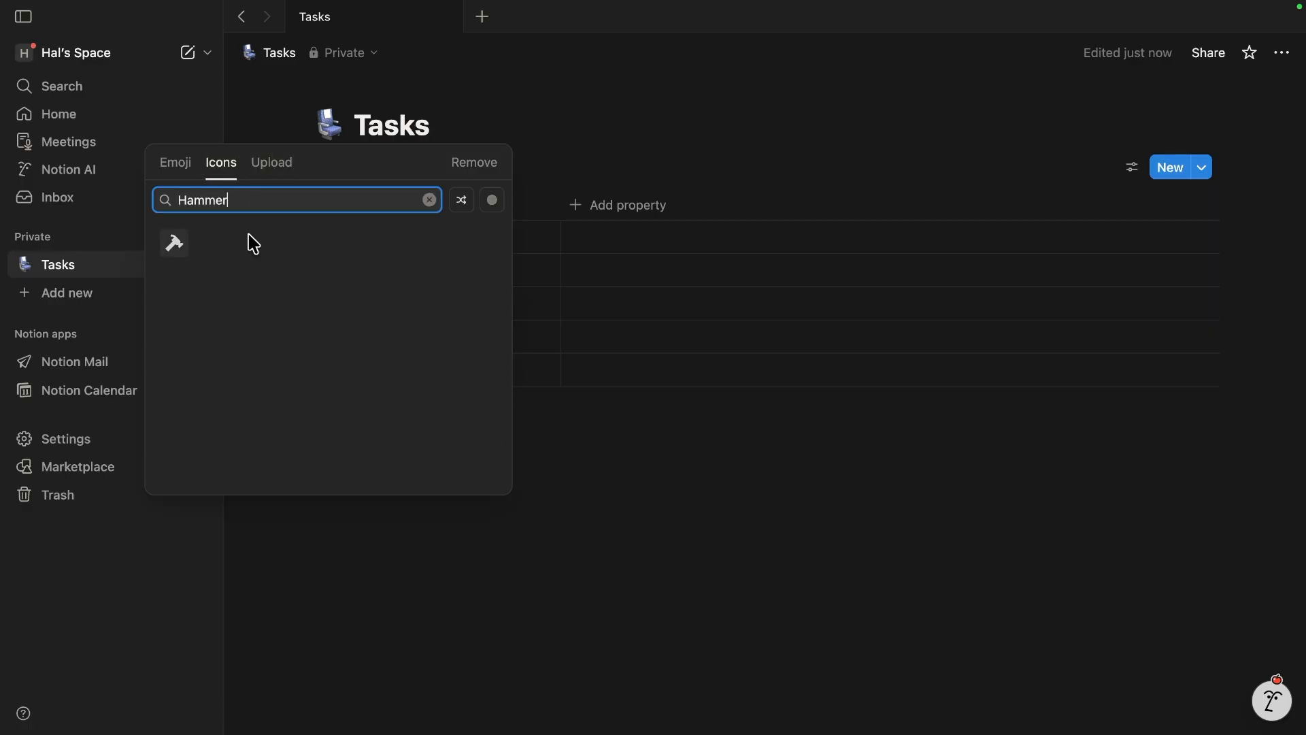
pyautogui.moveTo(174, 245)
pyautogui.click(177, 272)
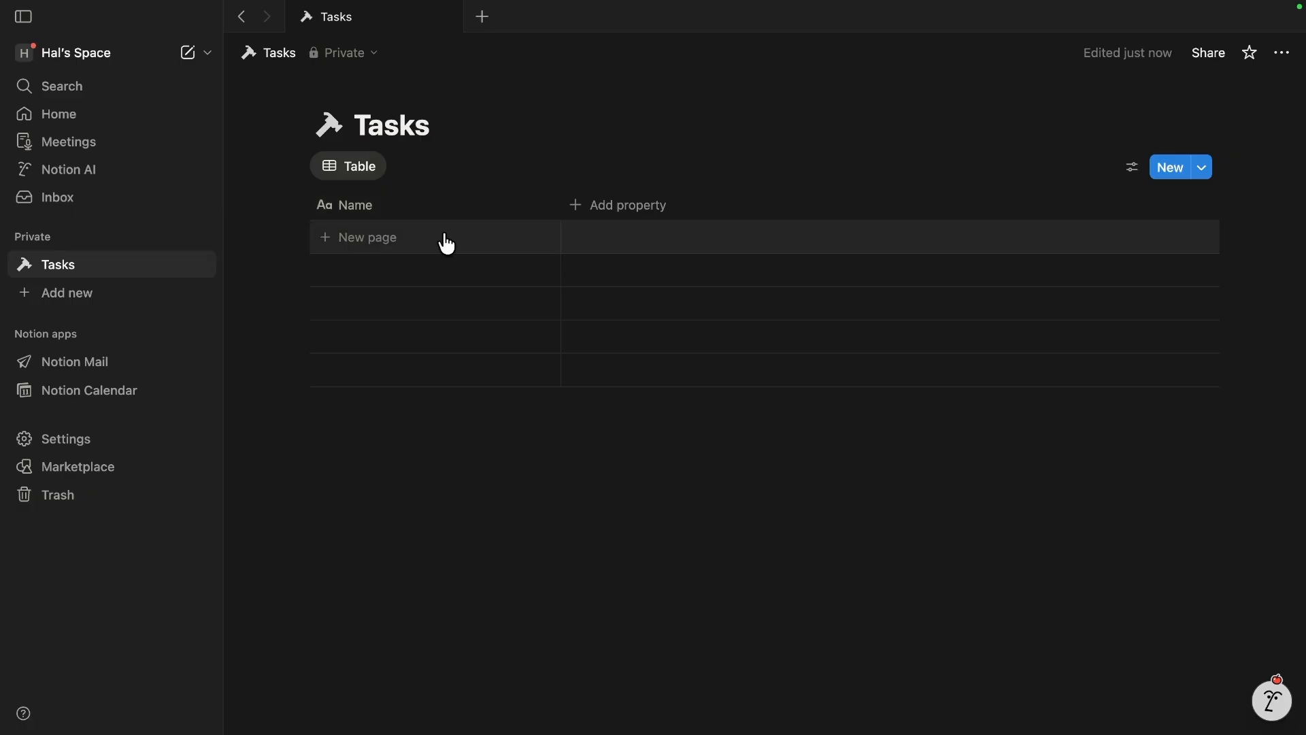
# - Add a Status property to the Tasks table and rename its Not started option as Backlog
pyautogui.click(622, 216)
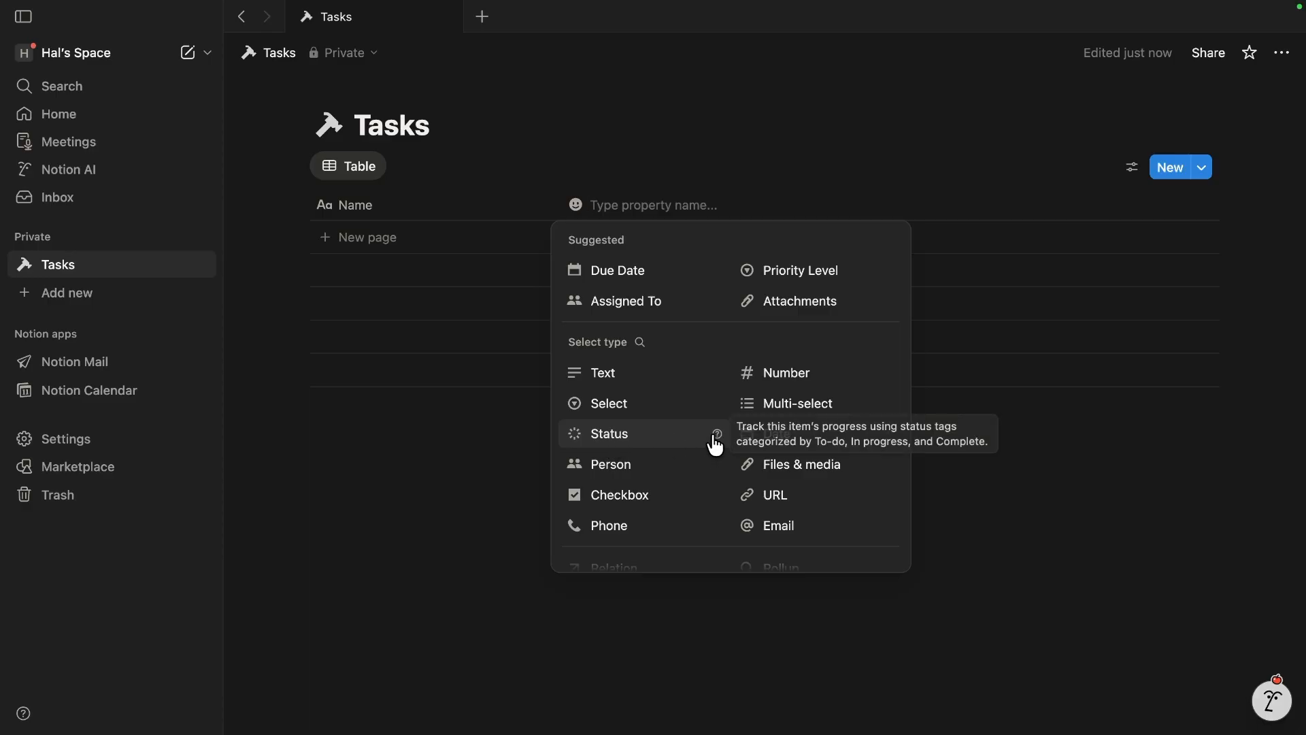
pyautogui.click(618, 442)
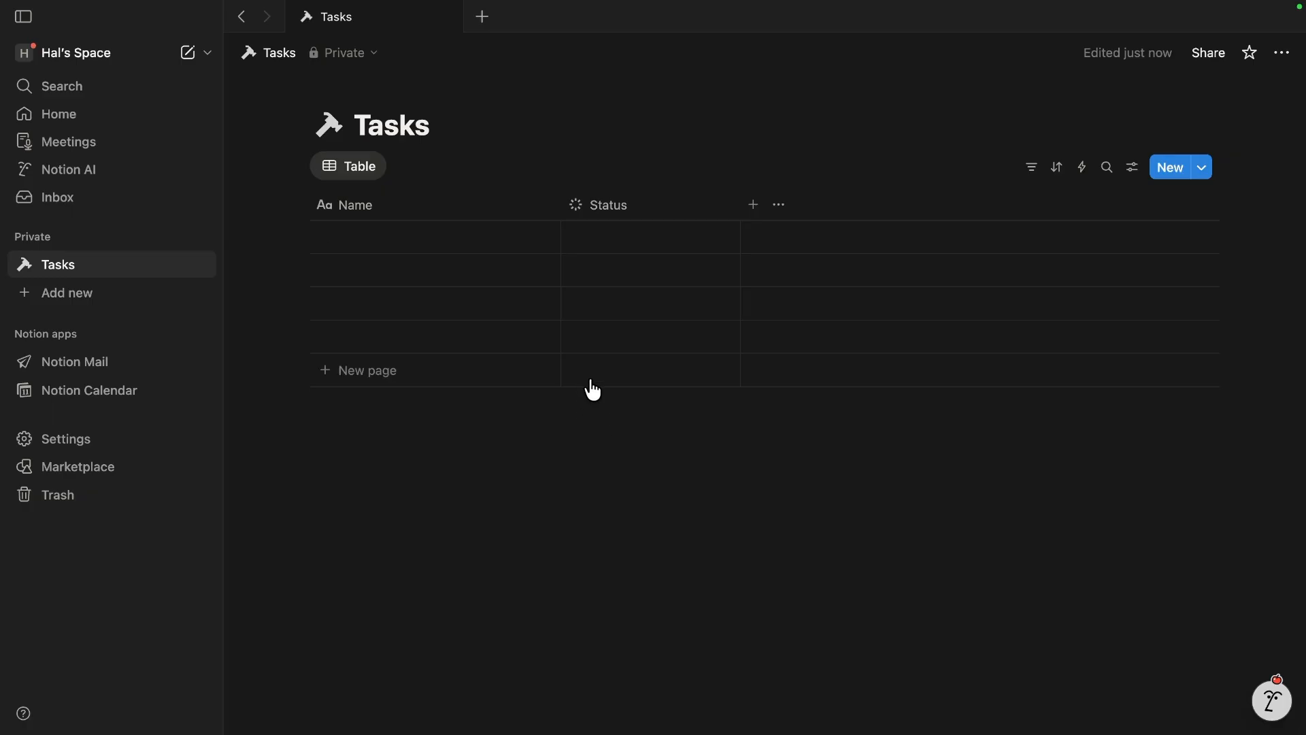
pyautogui.click(614, 206)
pyautogui.moveTo(635, 287)
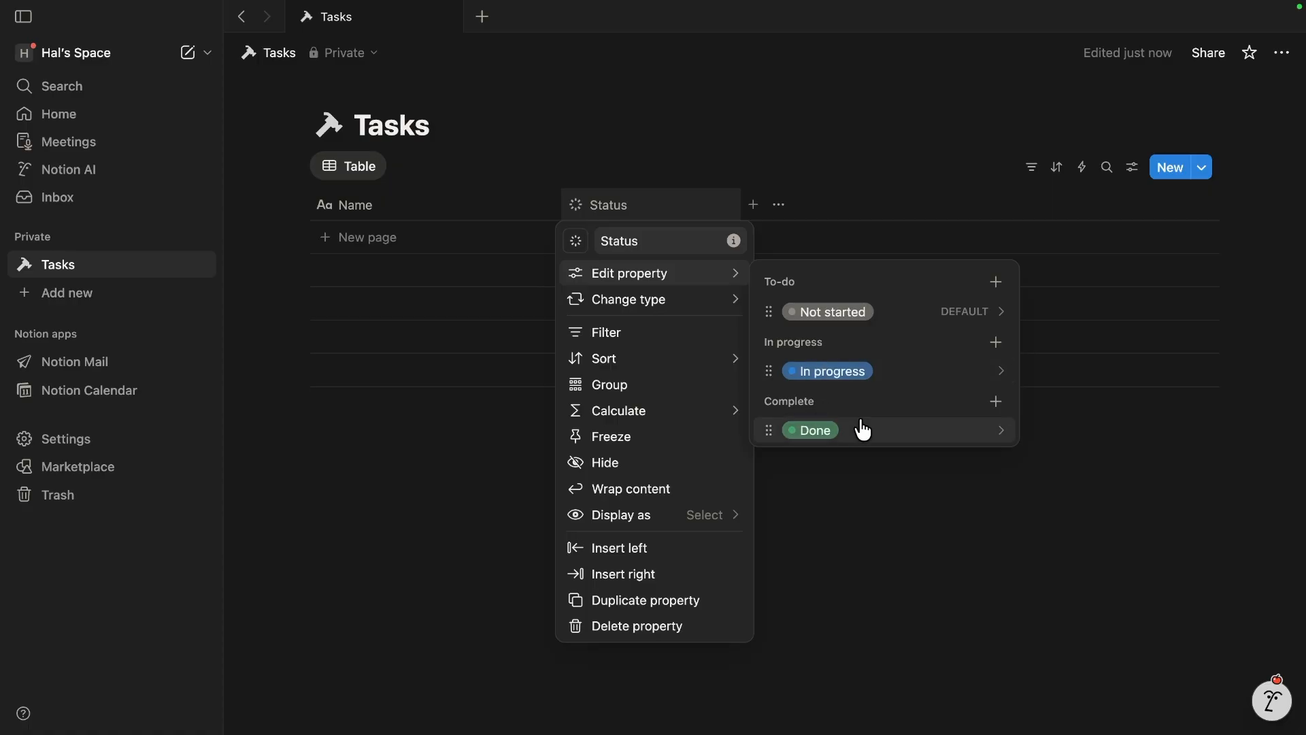
pyautogui.click(887, 310)
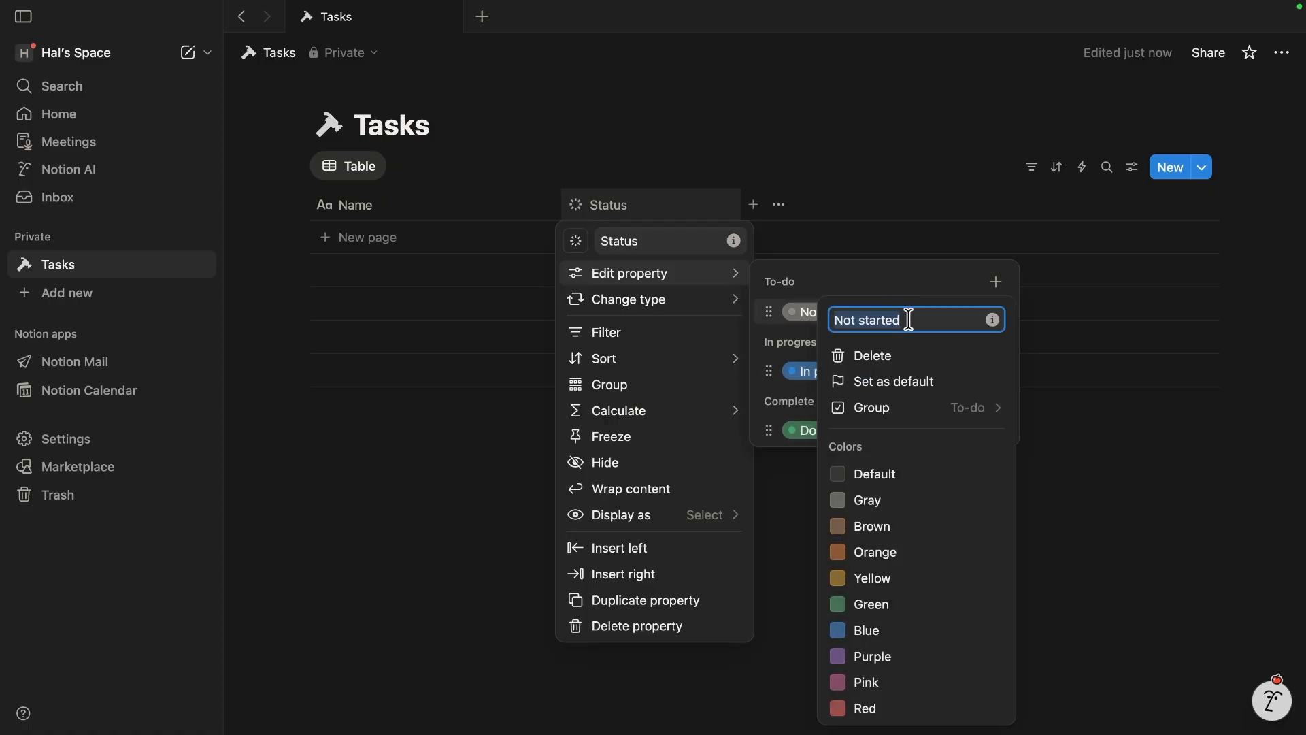
pyautogui.write('Backlog')
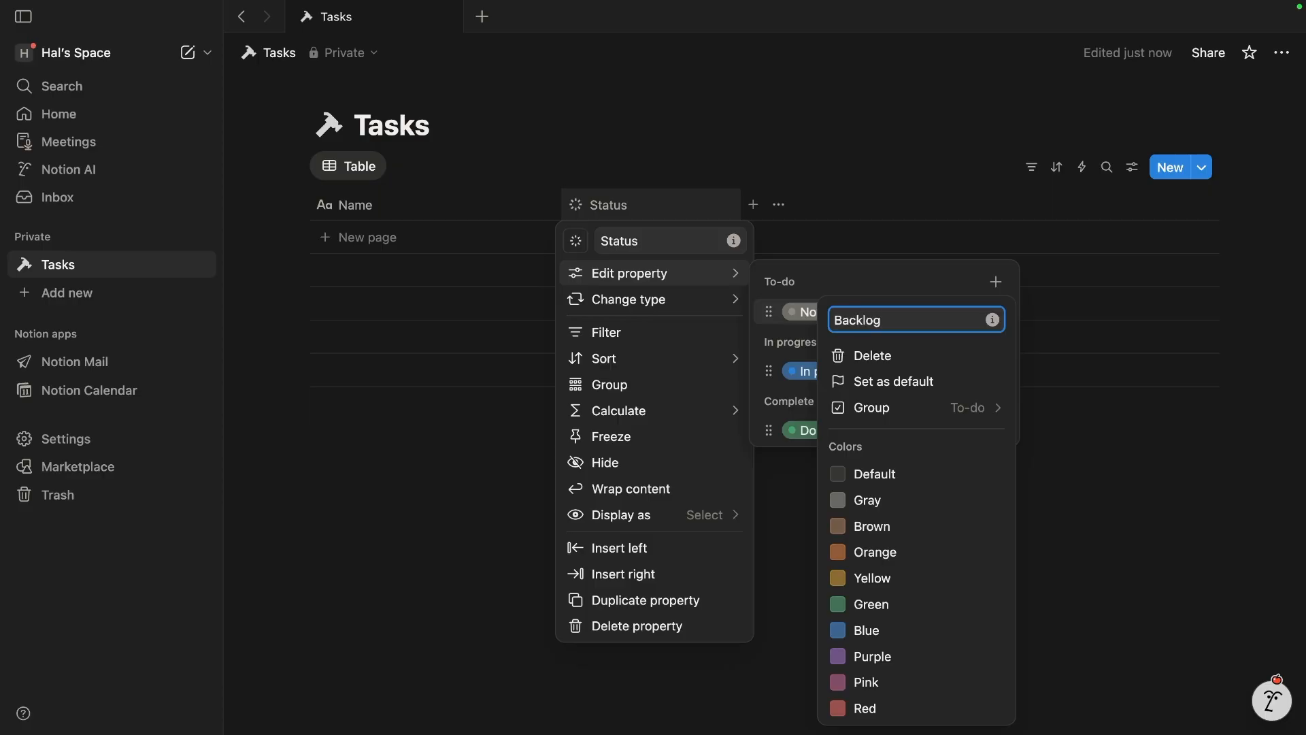
pyautogui.press('Return')
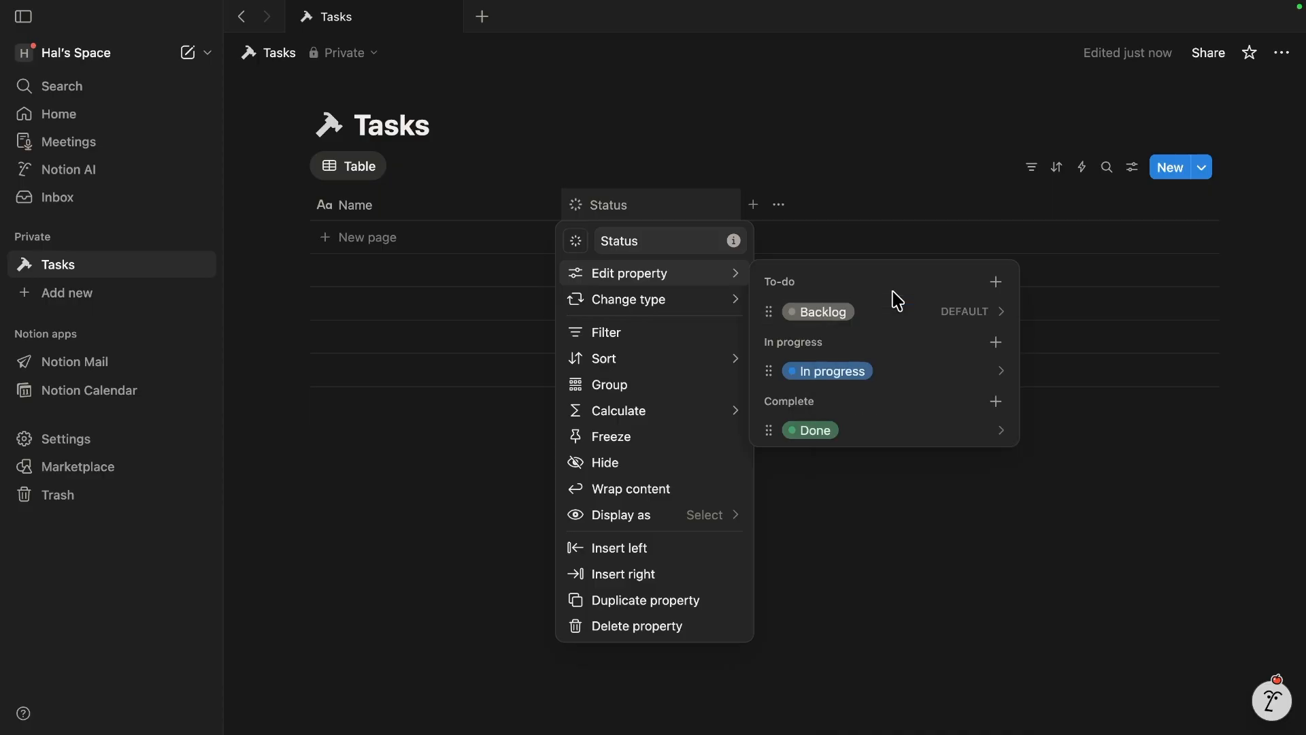
# - Add a Today option to the To-do group of the Status property and order it below Backlog
pyautogui.click(996, 282)
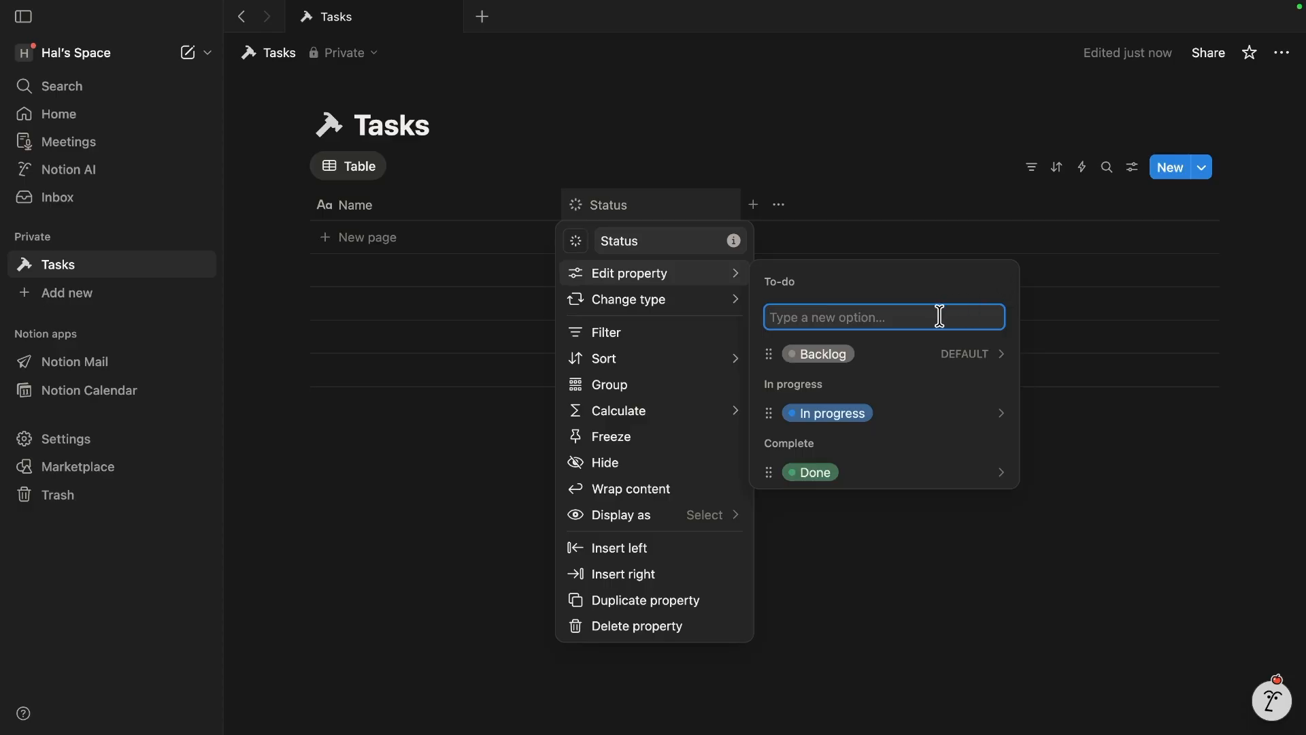
pyautogui.write('Today')
pyautogui.press('Return')
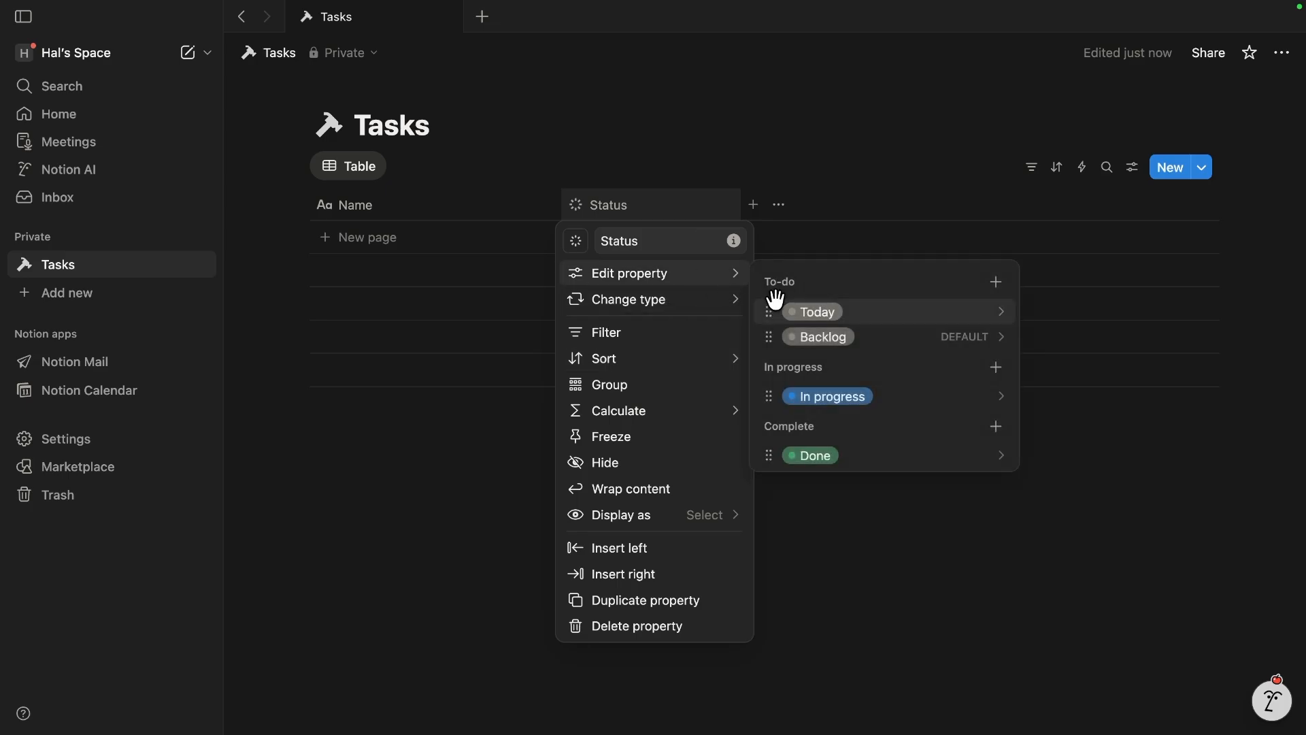
pyautogui.moveTo(768, 337); pyautogui.dragTo(821, 310)
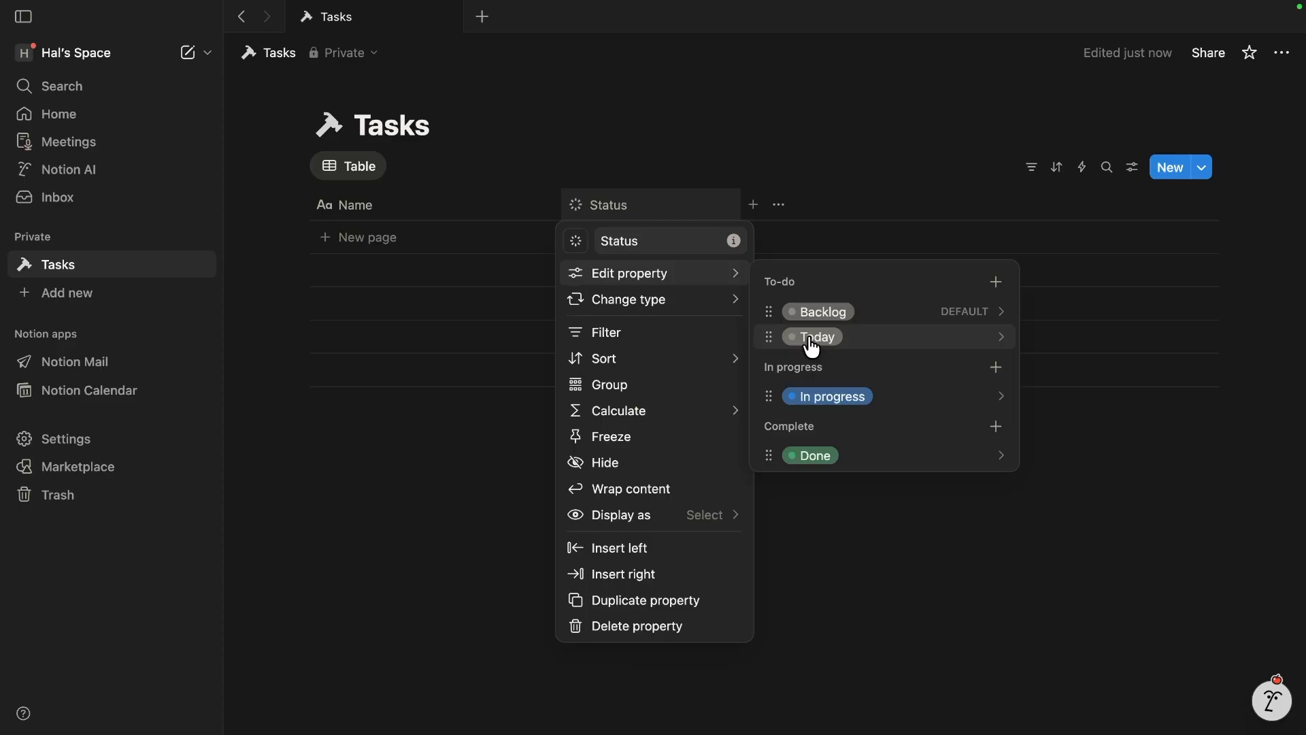
# - Add a purple In review option to the Status property's In progress group, ordered below the In progress option
pyautogui.click(995, 367)
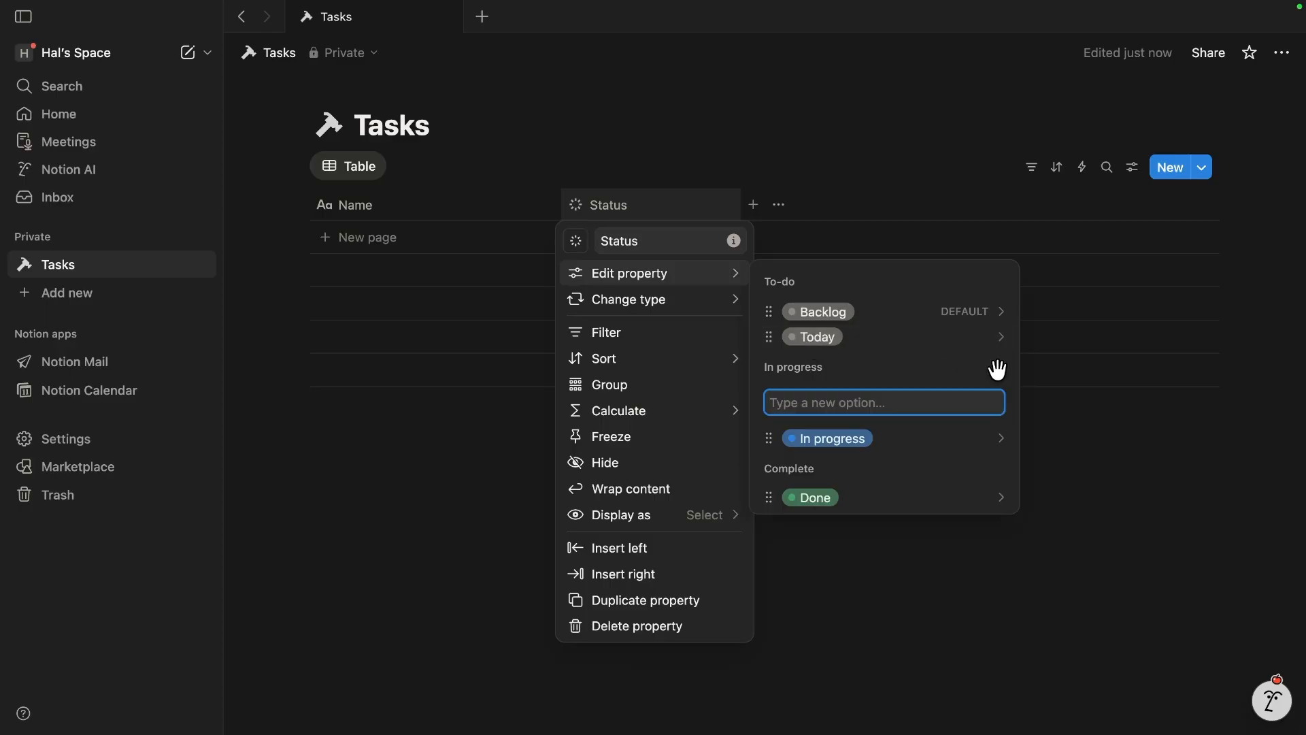
pyautogui.write('In review')
pyautogui.press('Return')
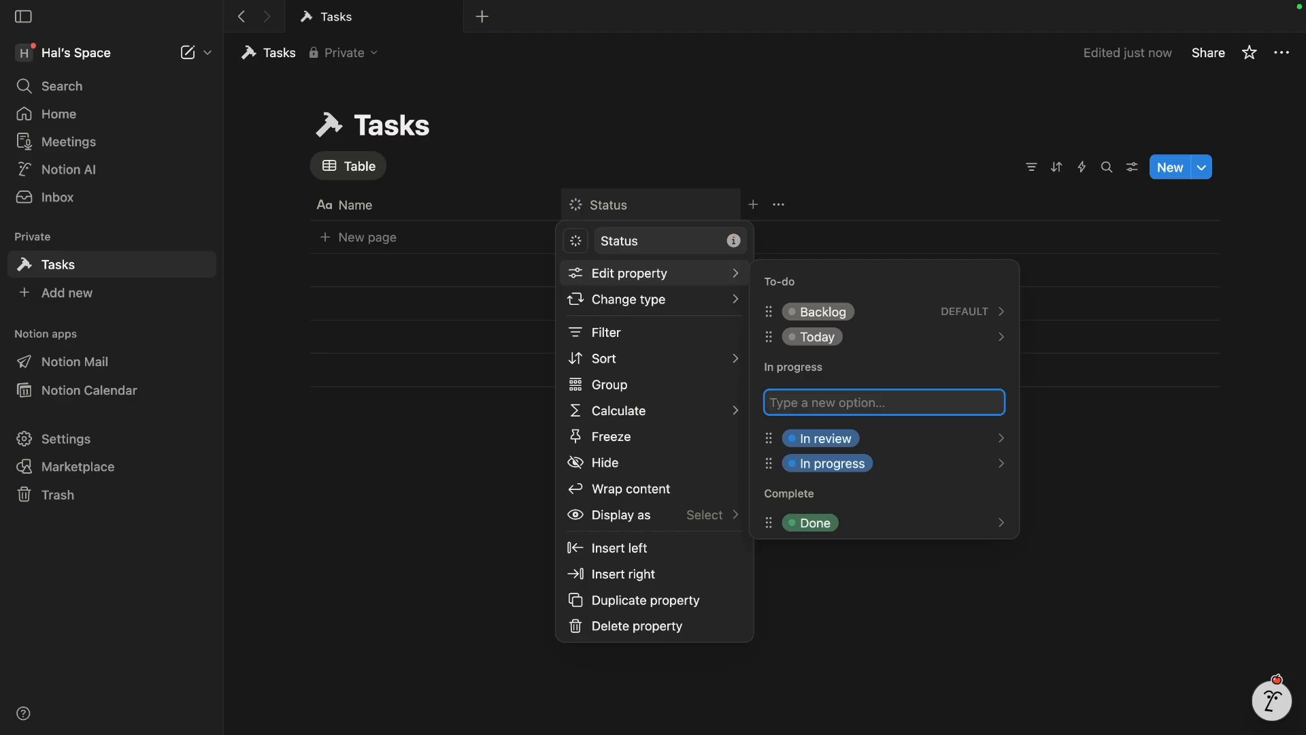
pyautogui.moveTo(768, 435)
pyautogui.mouseDown()
pyautogui.moveTo(780, 465)
pyautogui.moveTo(782, 443)
pyautogui.mouseUp()
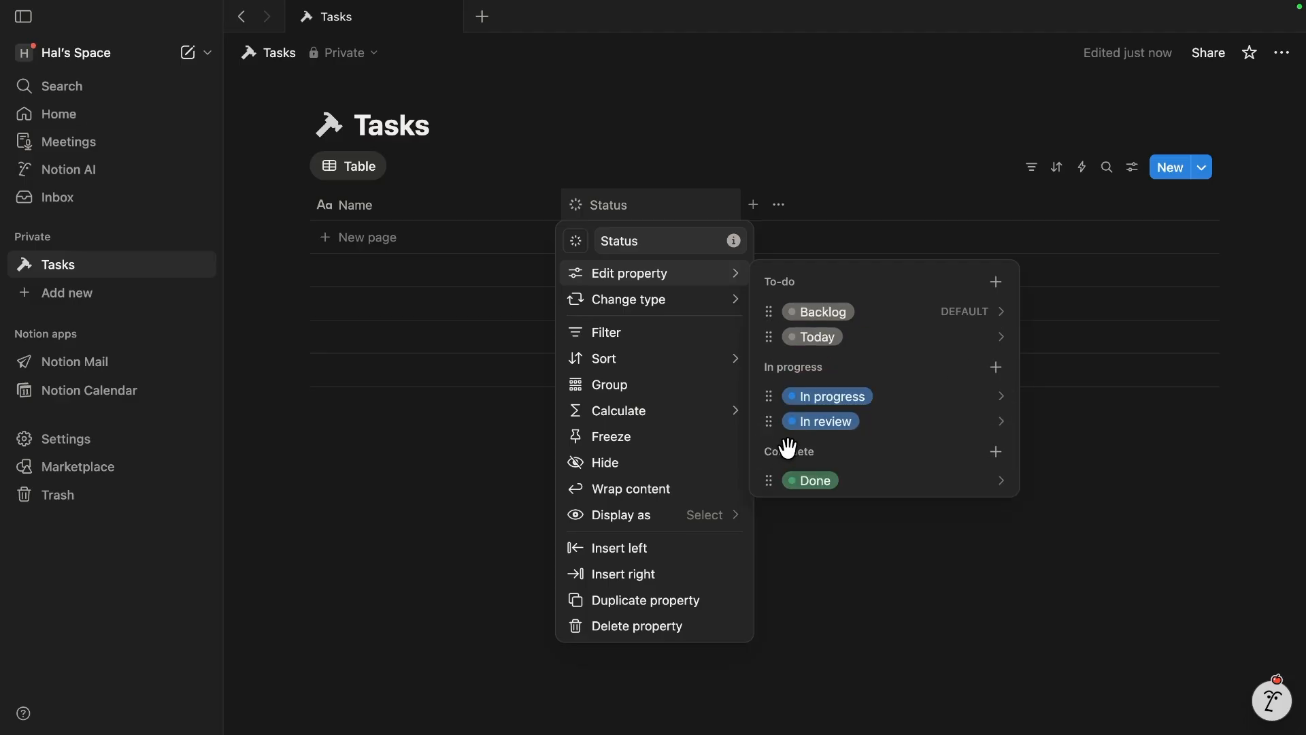
pyautogui.click(1004, 428)
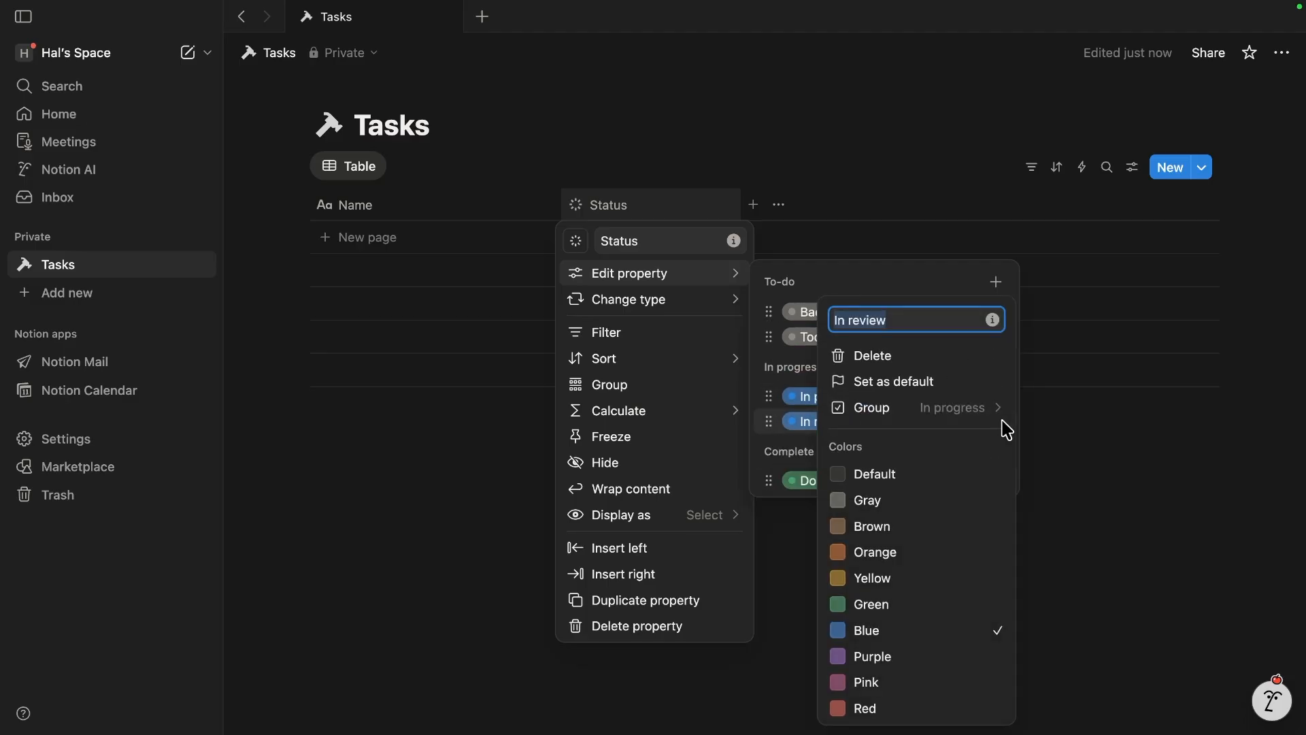
pyautogui.click(882, 659)
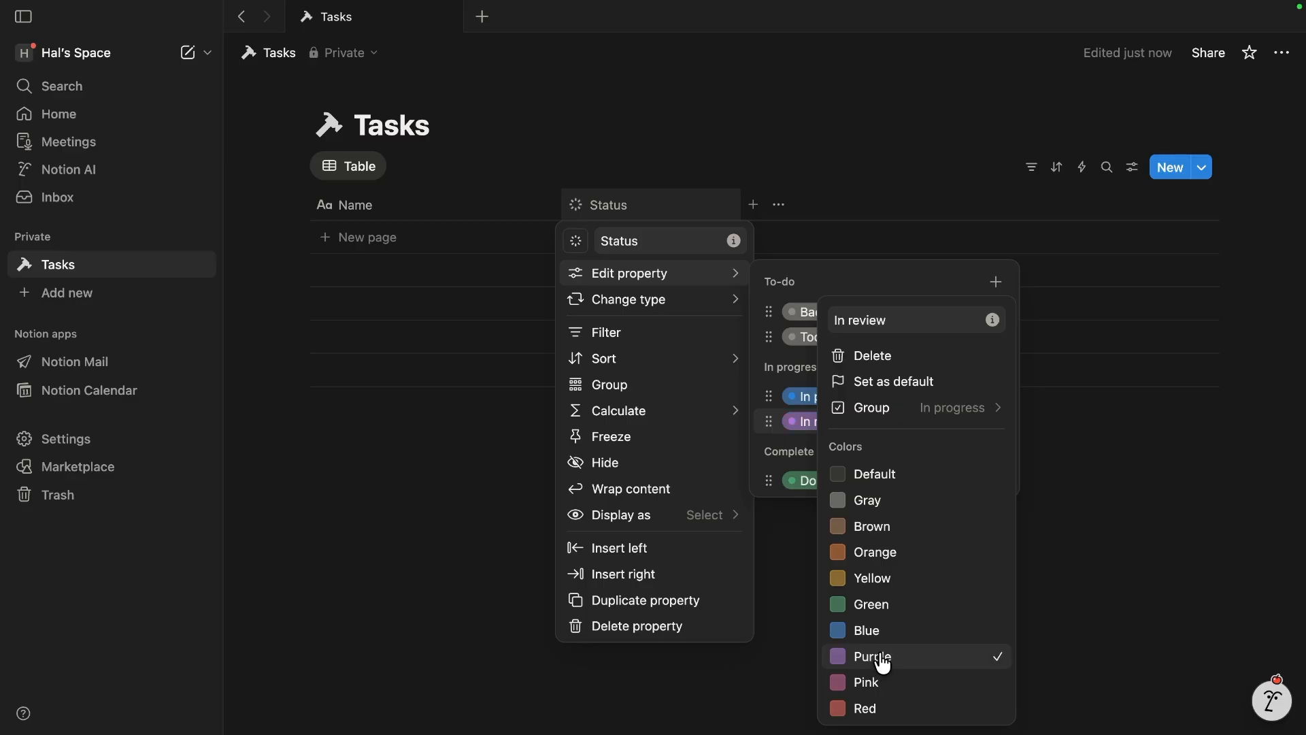
pyautogui.click(781, 449)
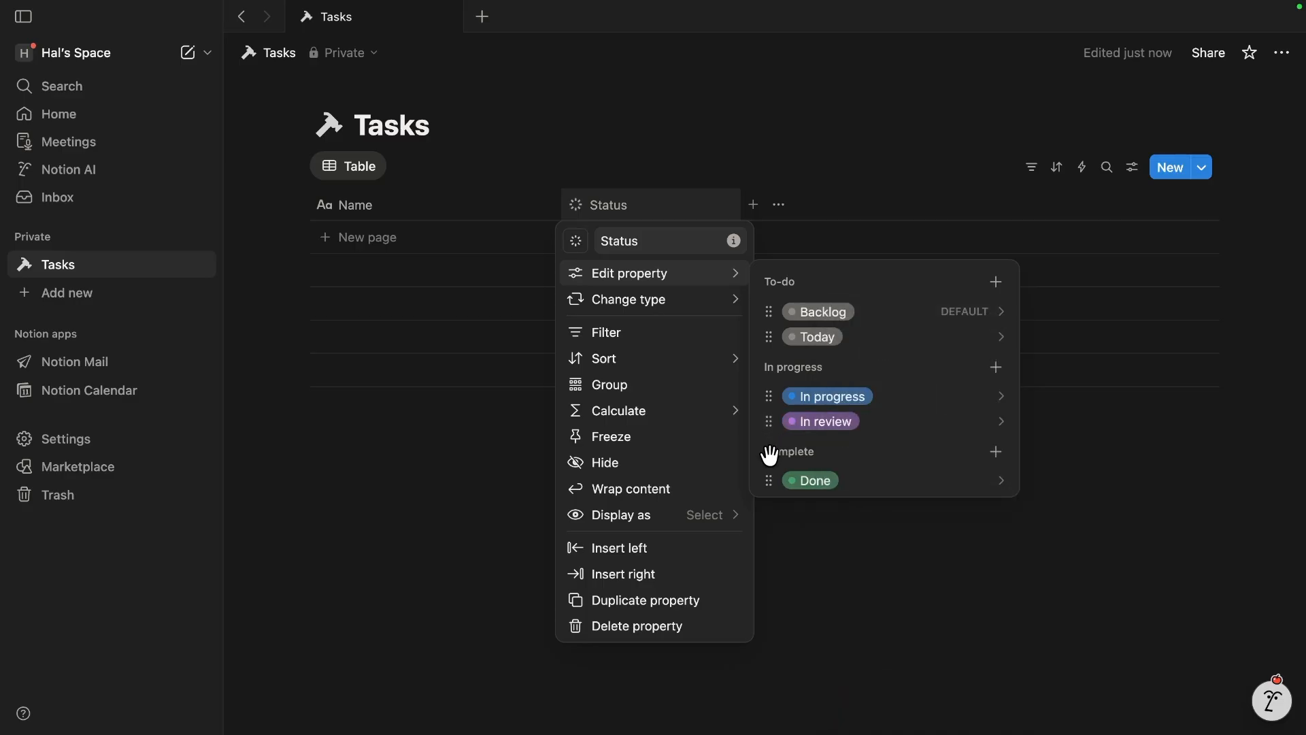
# - Add an Archived option to the Status property's Complete group and order it below Done
pyautogui.click(997, 452)
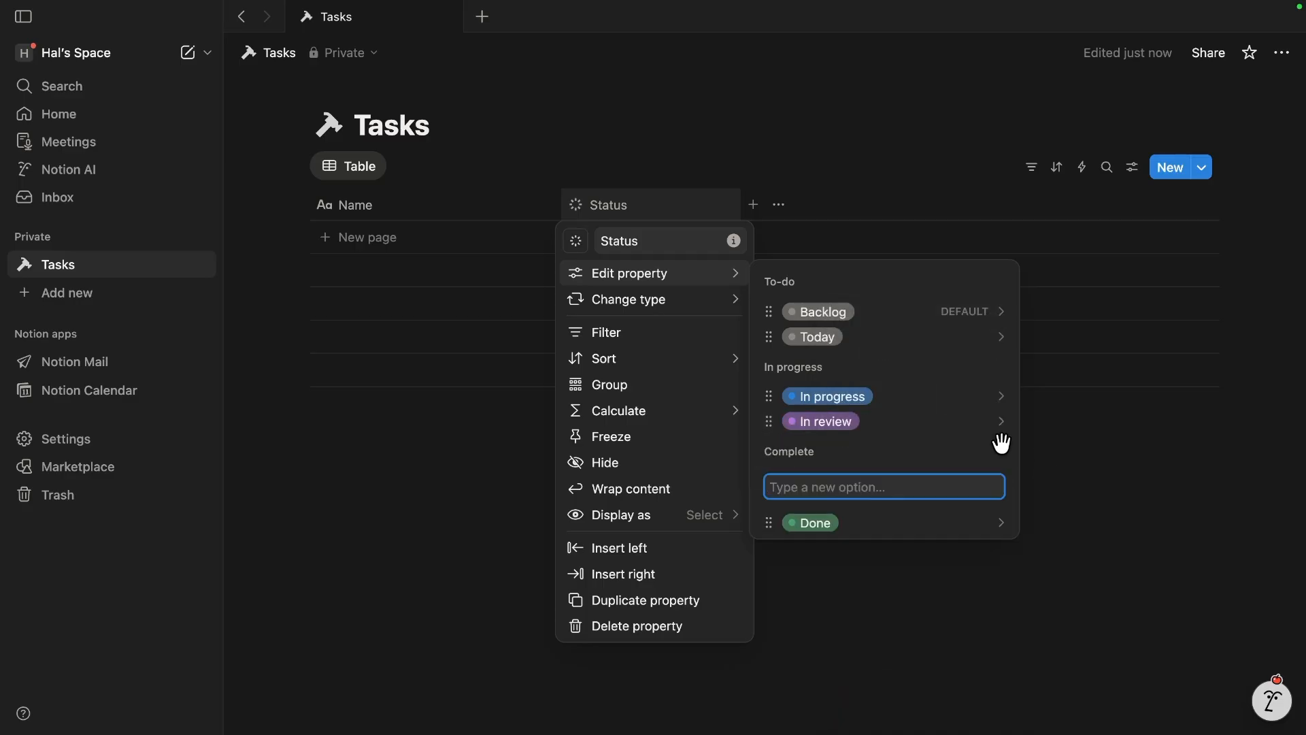
pyautogui.write('Archived')
pyautogui.press('Return')
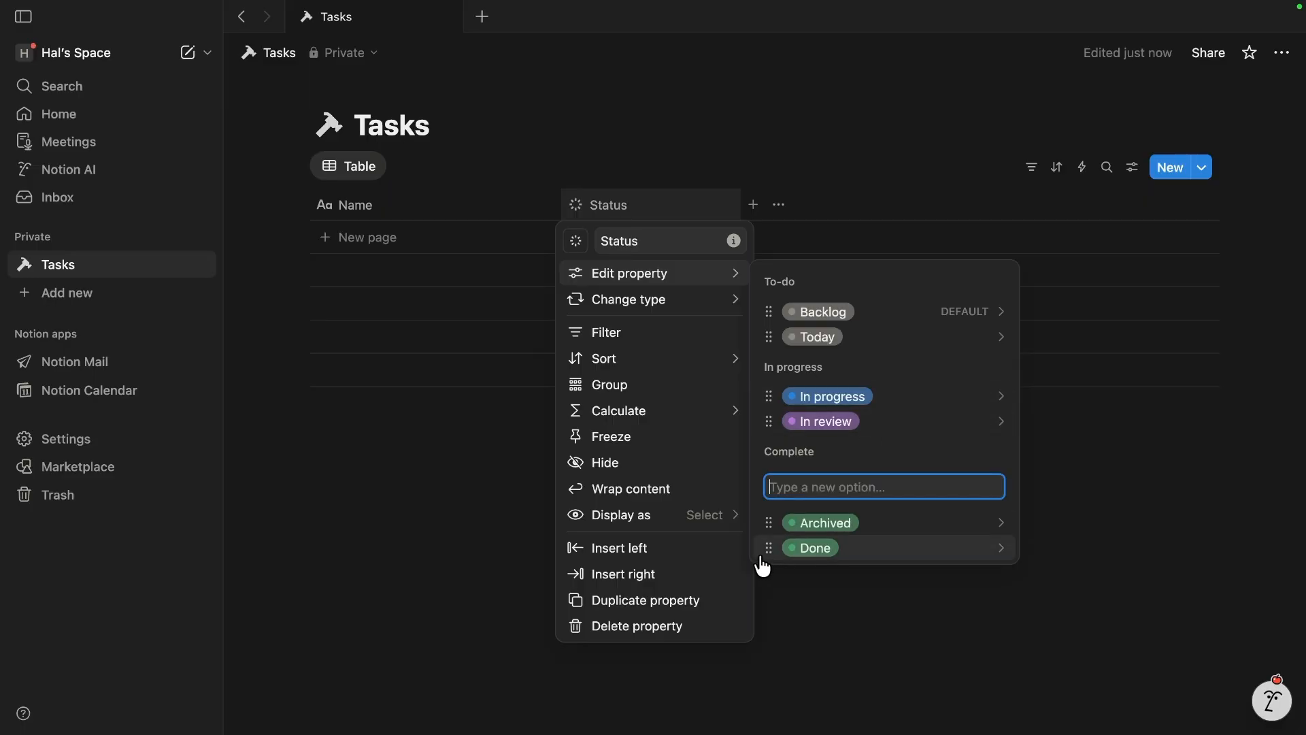
pyautogui.moveTo(770, 523)
pyautogui.mouseDown()
pyautogui.moveTo(769, 495)
pyautogui.moveTo(771, 549)
pyautogui.mouseUp()
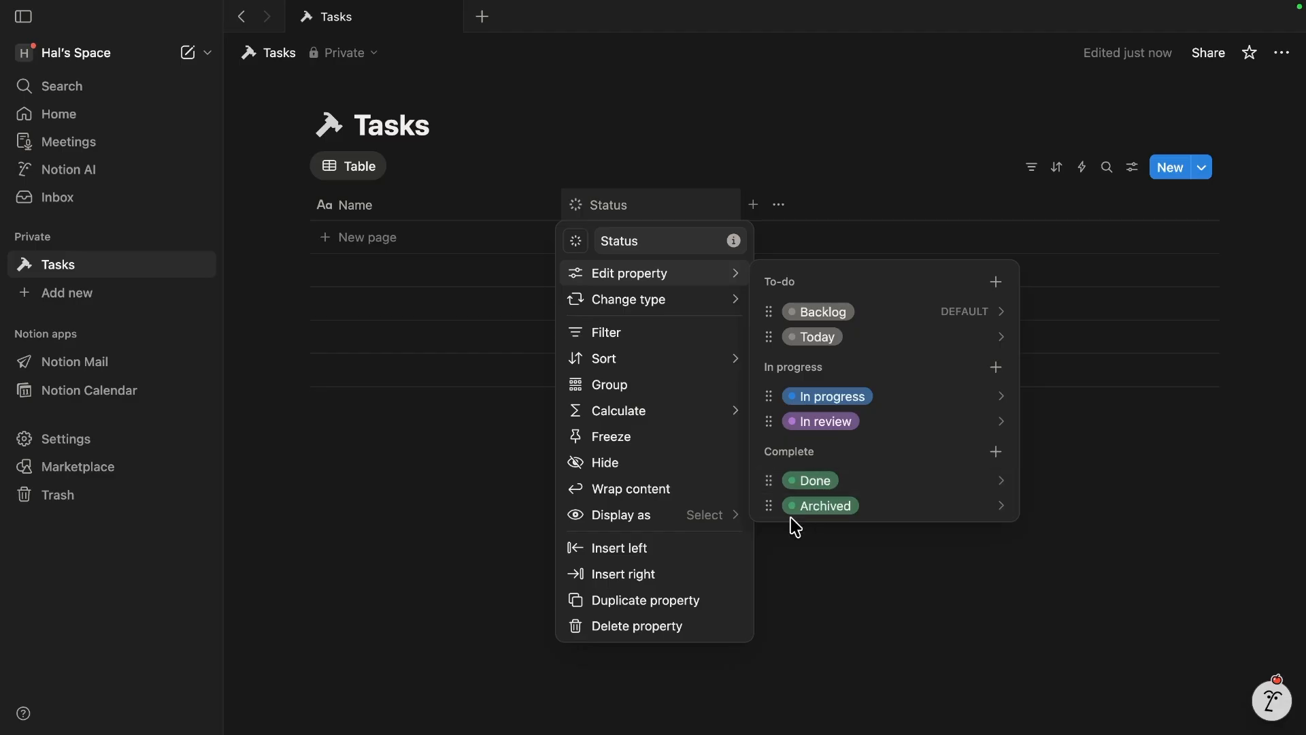
pyautogui.click(855, 577)
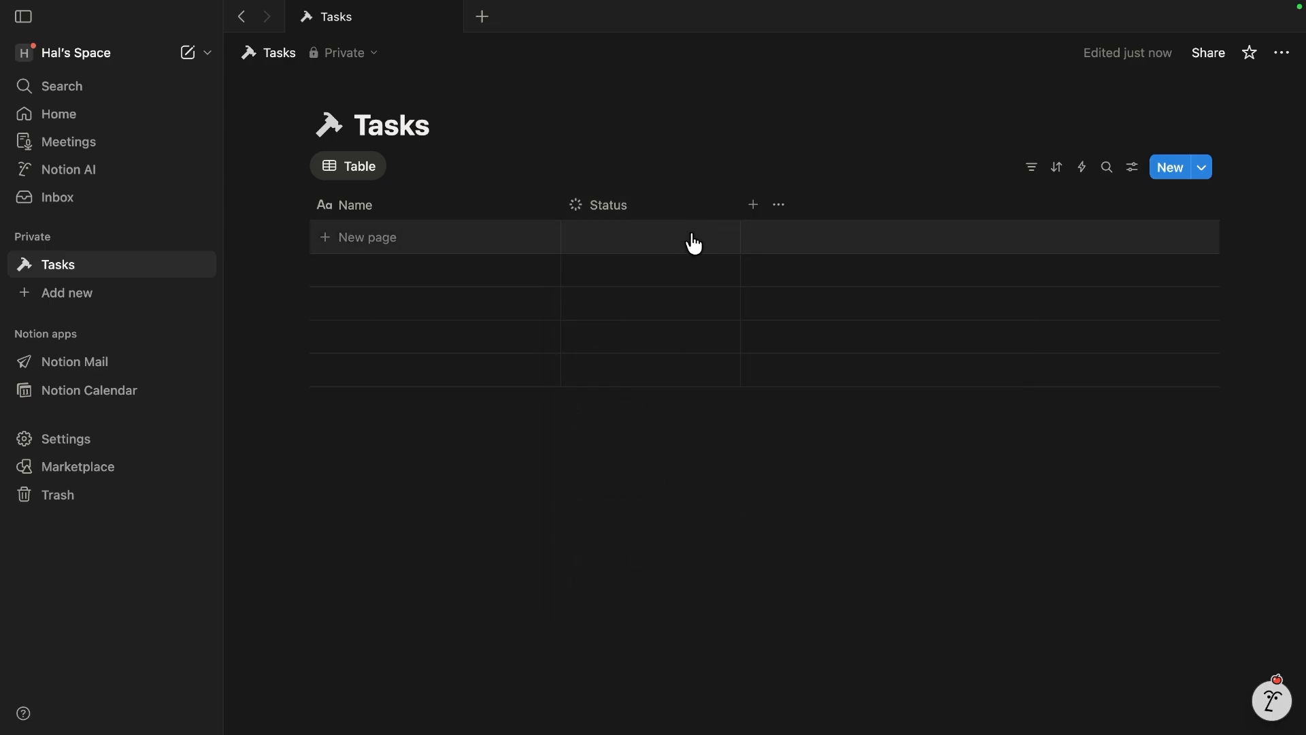
# - Add a Date property after Status and rename it Due Date
pyautogui.click(753, 206)
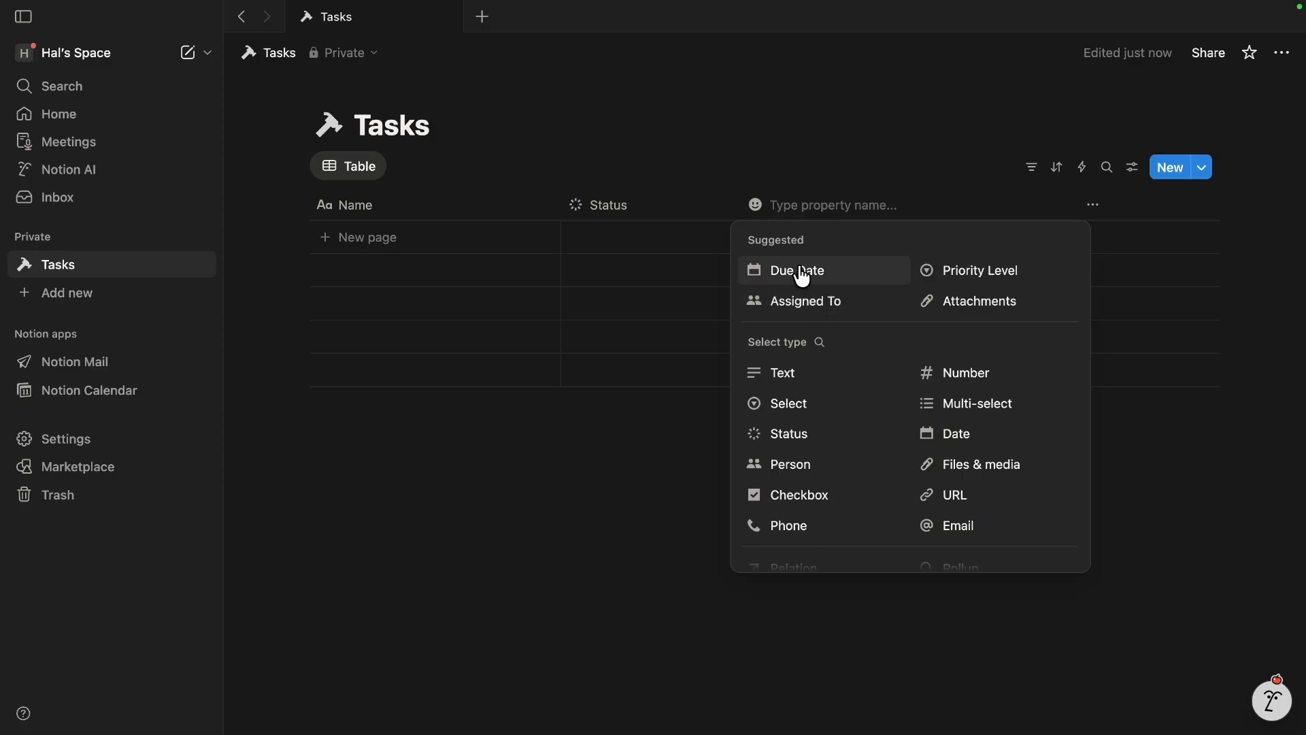
pyautogui.click(974, 444)
pyautogui.click(766, 204)
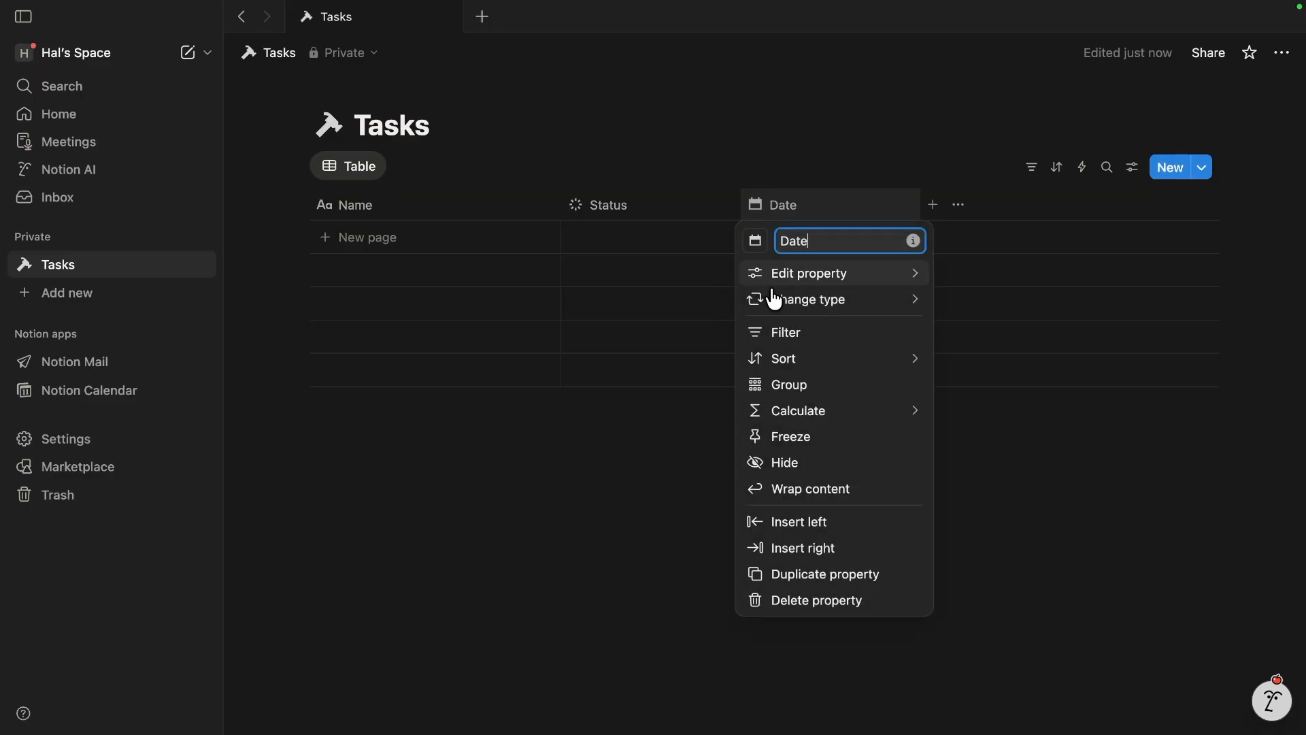
pyautogui.moveTo(842, 276)
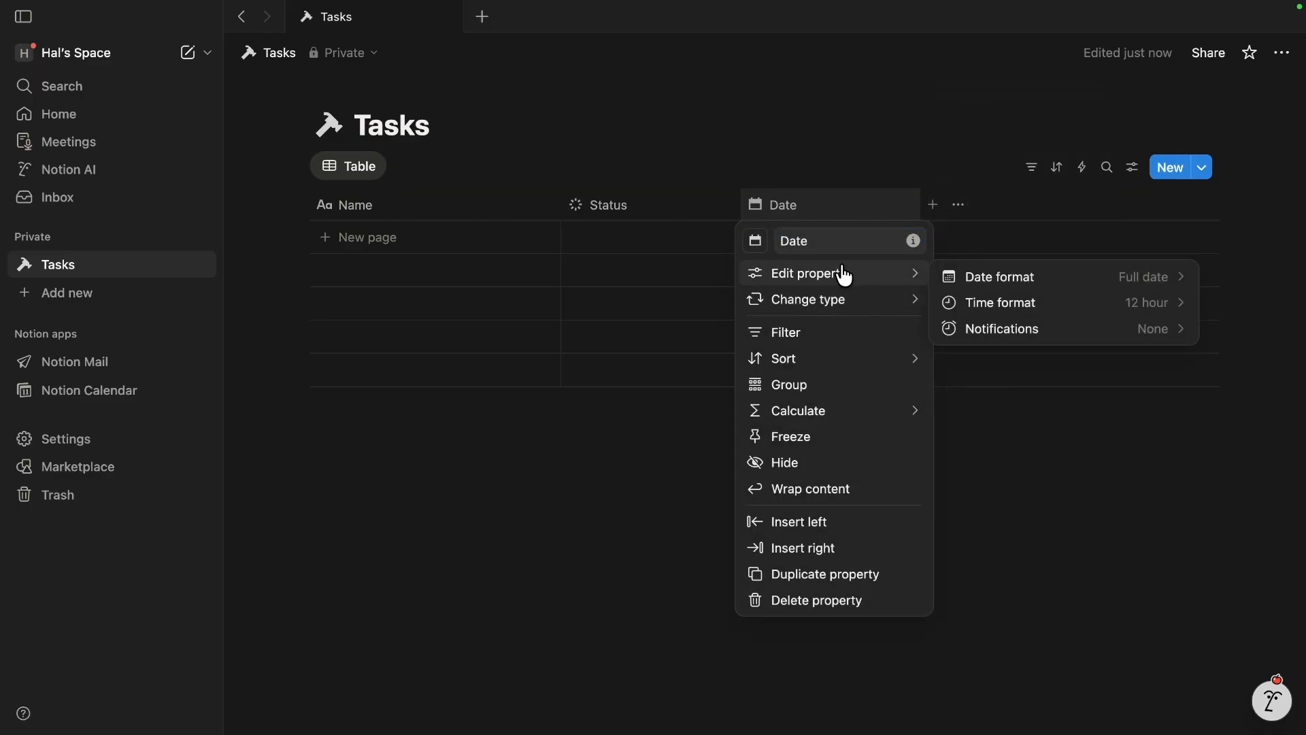
pyautogui.click(821, 240)
pyautogui.press('Home')
pyautogui.write('Du')
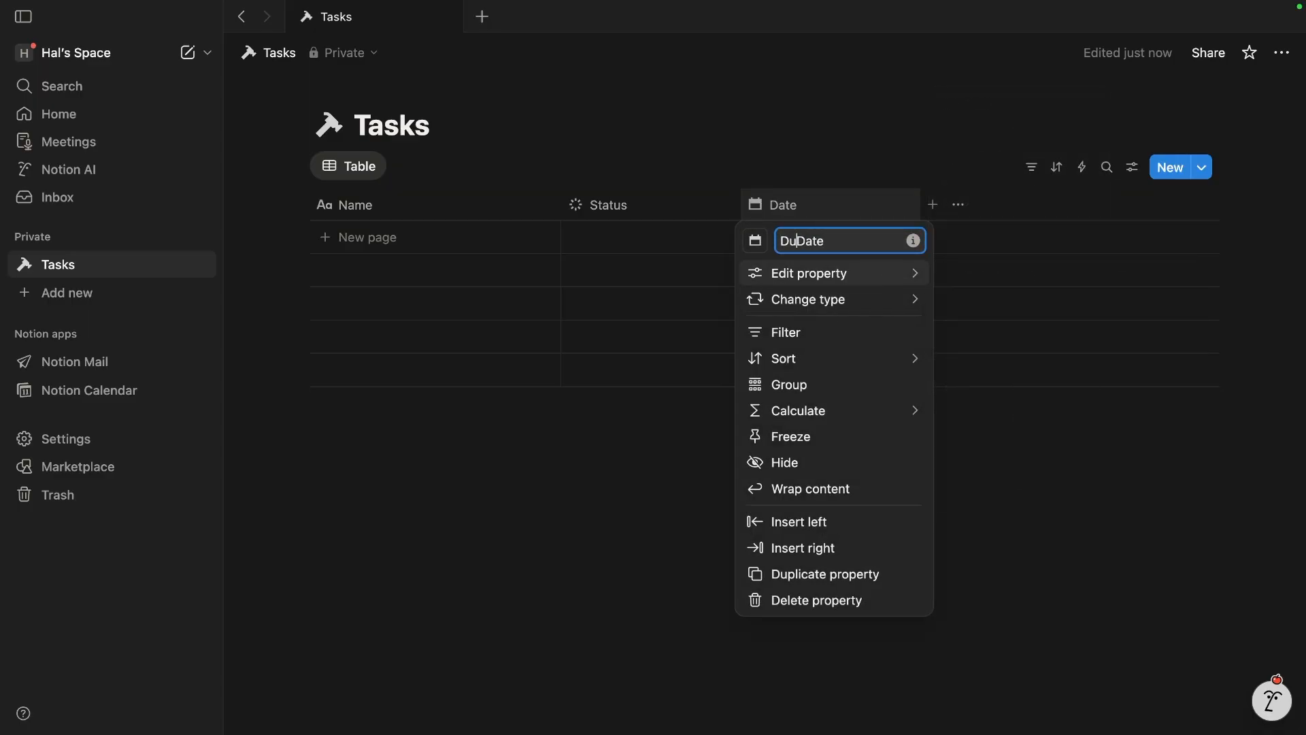
pyautogui.write('e')
pyautogui.click(834, 152)
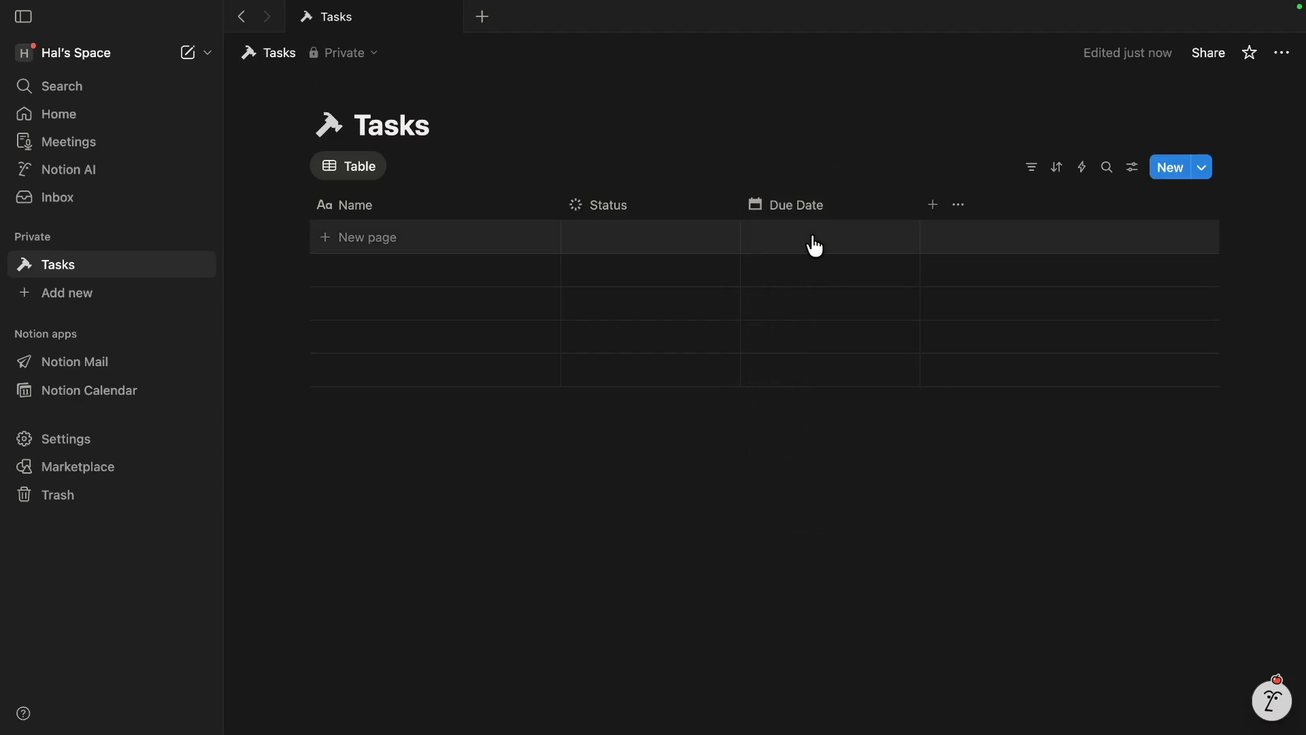
# - Create the first row in the table and set its Due Date to December 12, 2025
pyautogui.click(810, 244)
pyautogui.click(813, 243)
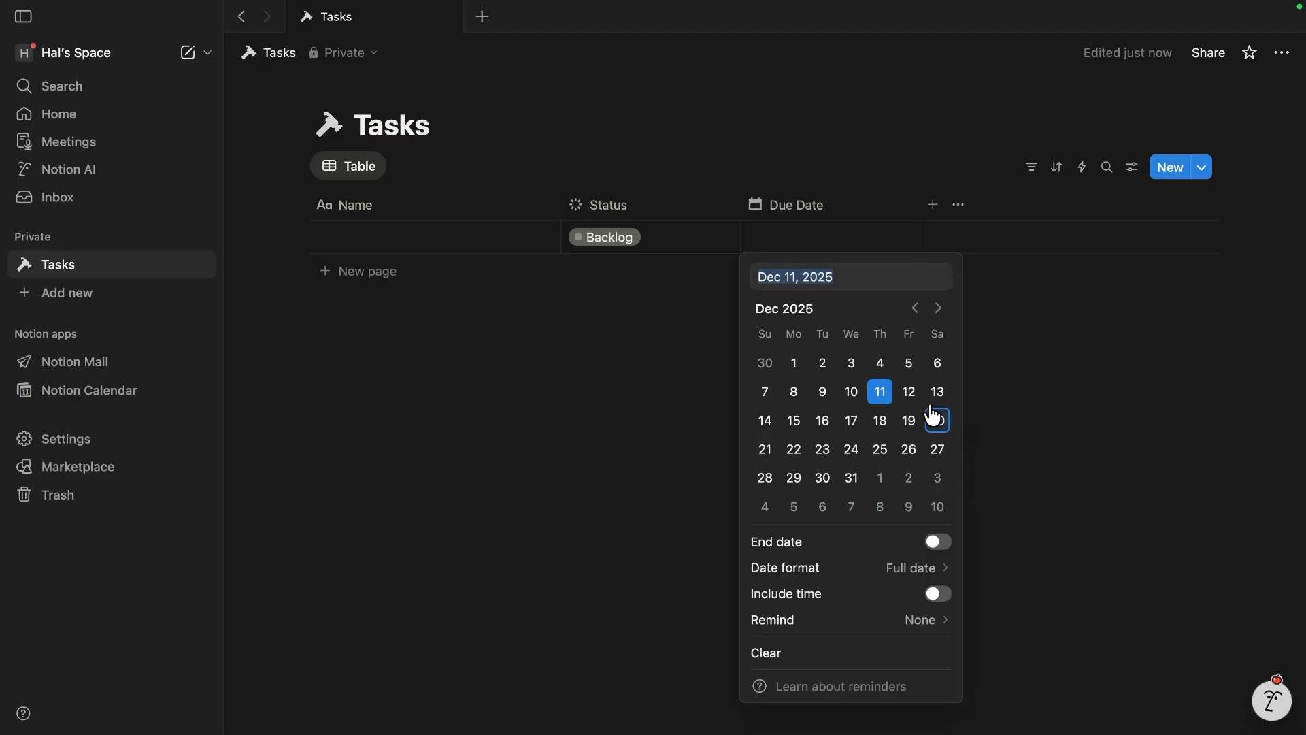
pyautogui.click(910, 392)
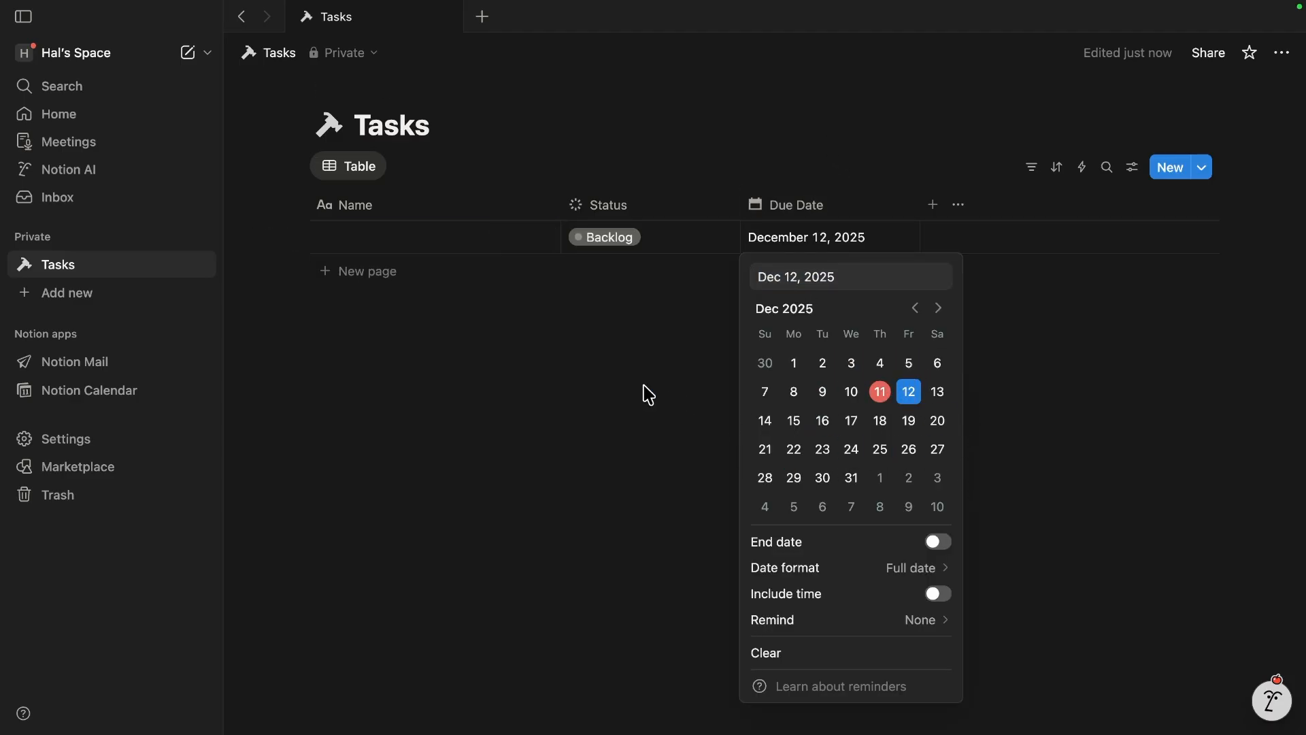
pyautogui.press('Escape')
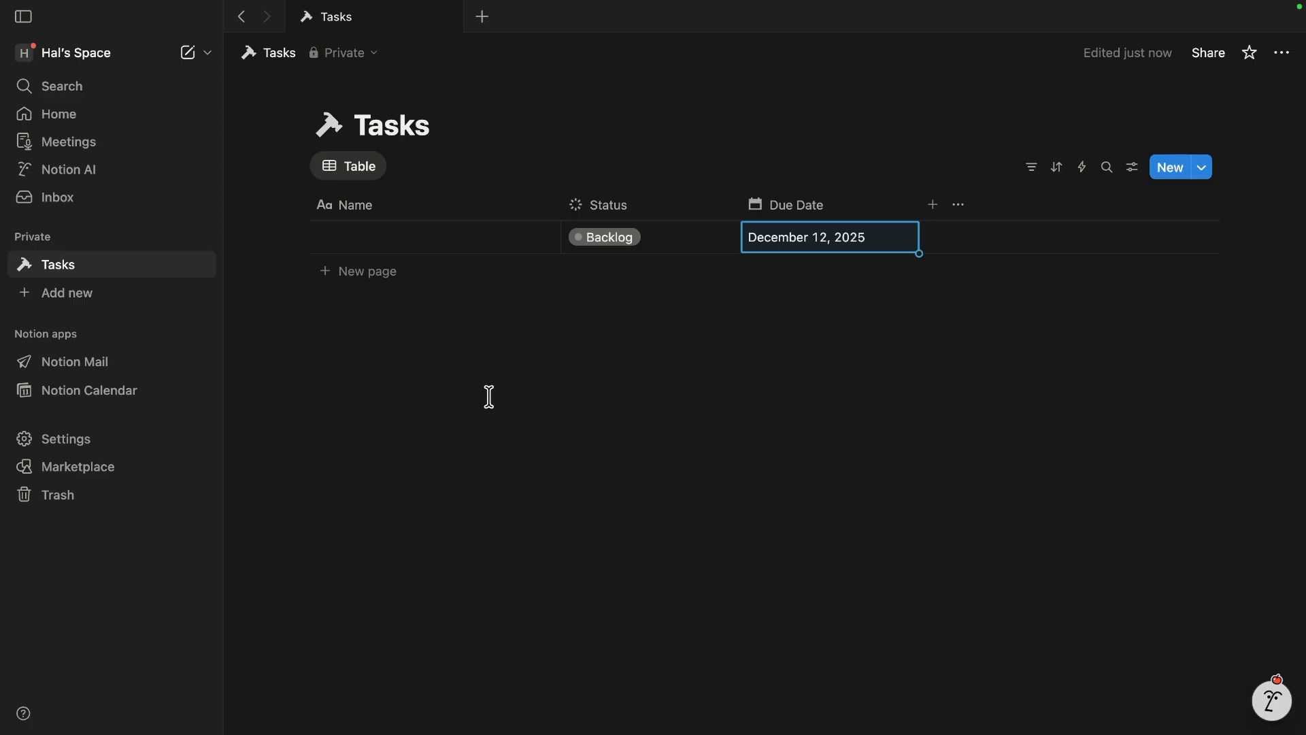
# - Add a Person property after Due Date and rename it Assignee
pyautogui.click(937, 206)
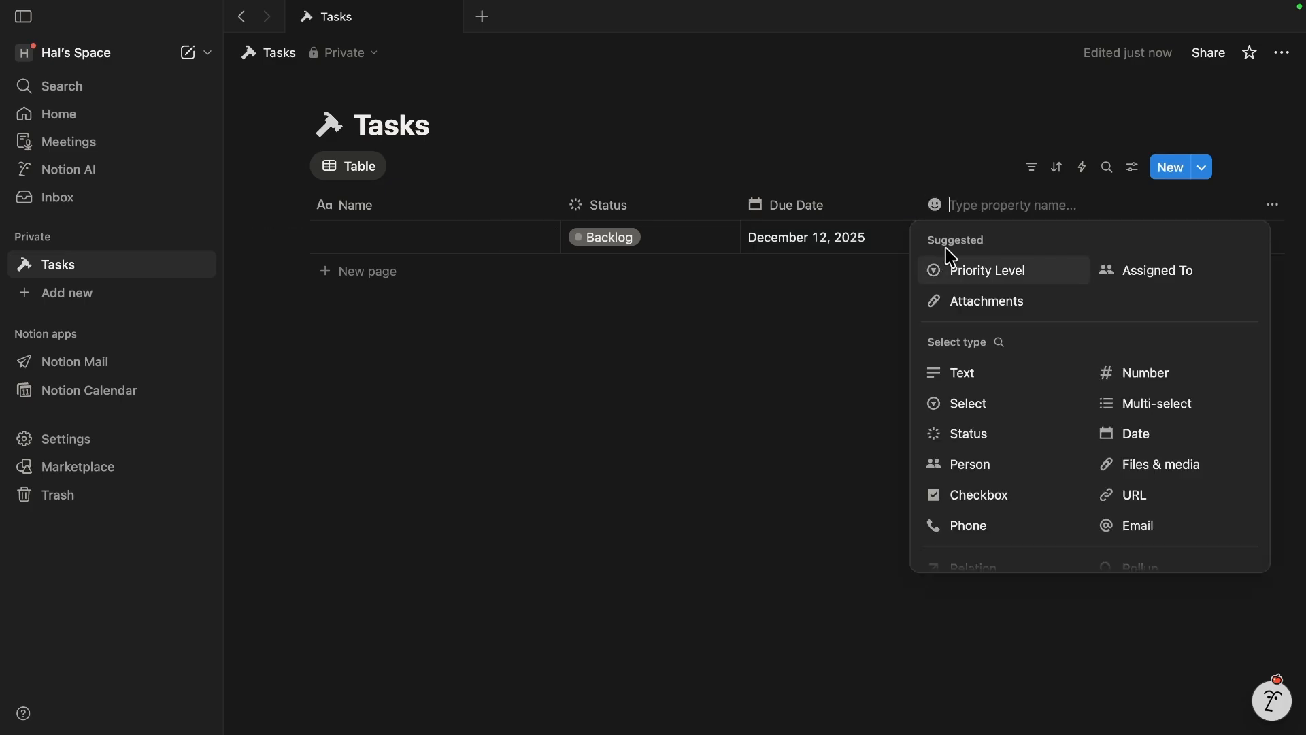
pyautogui.click(981, 469)
pyautogui.click(962, 215)
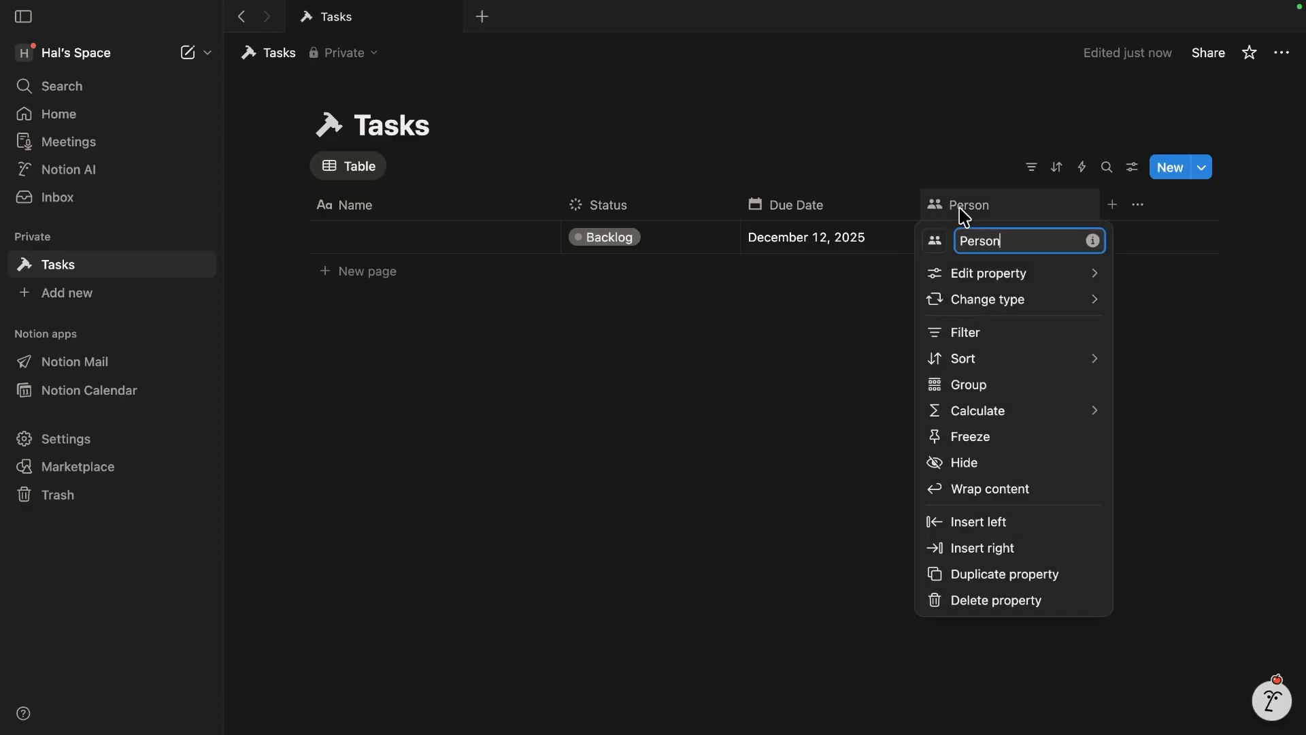
pyautogui.press('super+a')
pyautogui.press('BackSpace')
pyautogui.write('As')
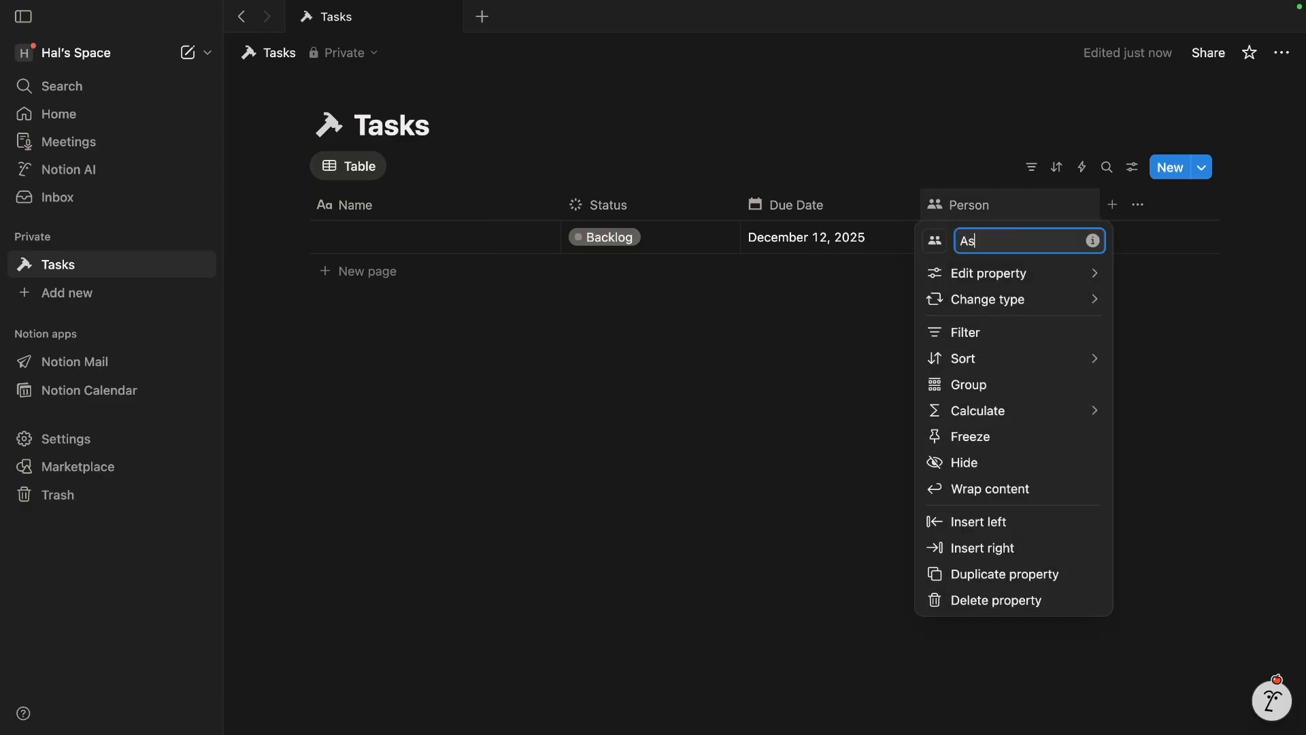
pyautogui.click(825, 340)
# - Assign the first row to your own user account and name the row Task #1
pyautogui.click(1000, 249)
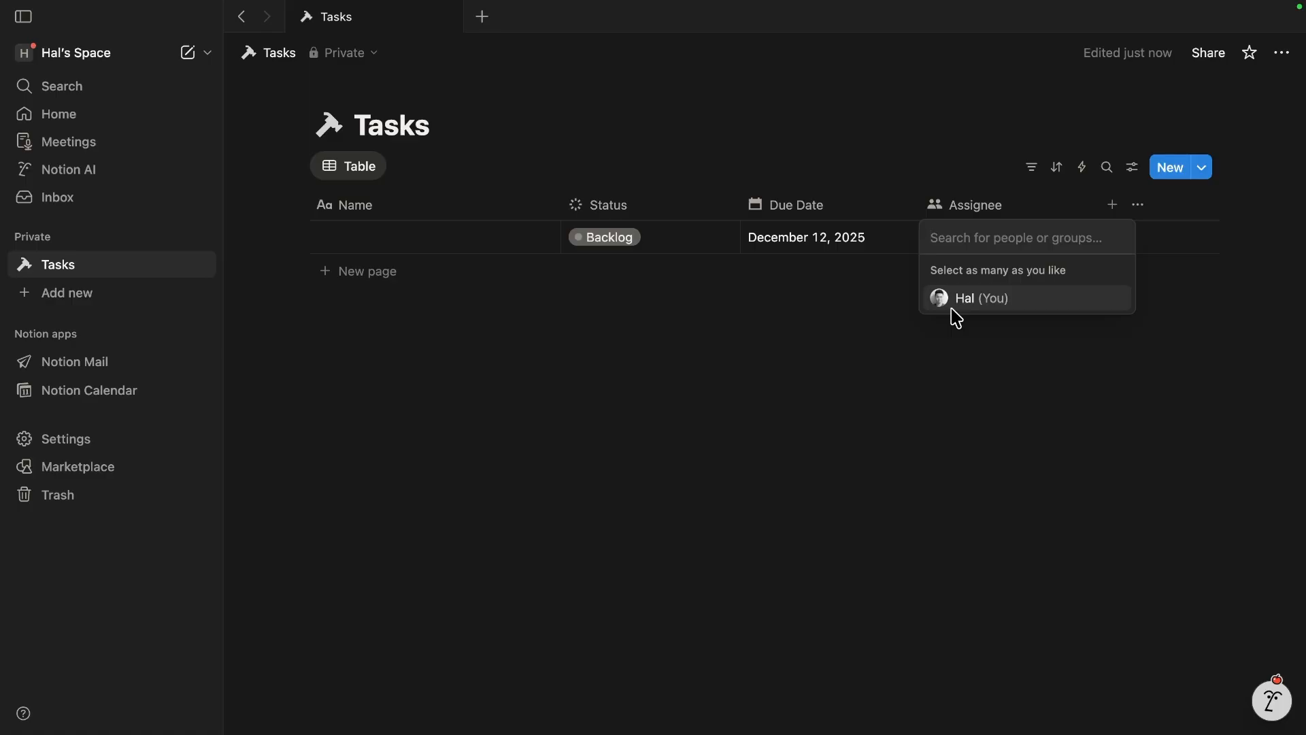
pyautogui.click(971, 312)
pyautogui.press('Escape')
pyautogui.click(344, 228)
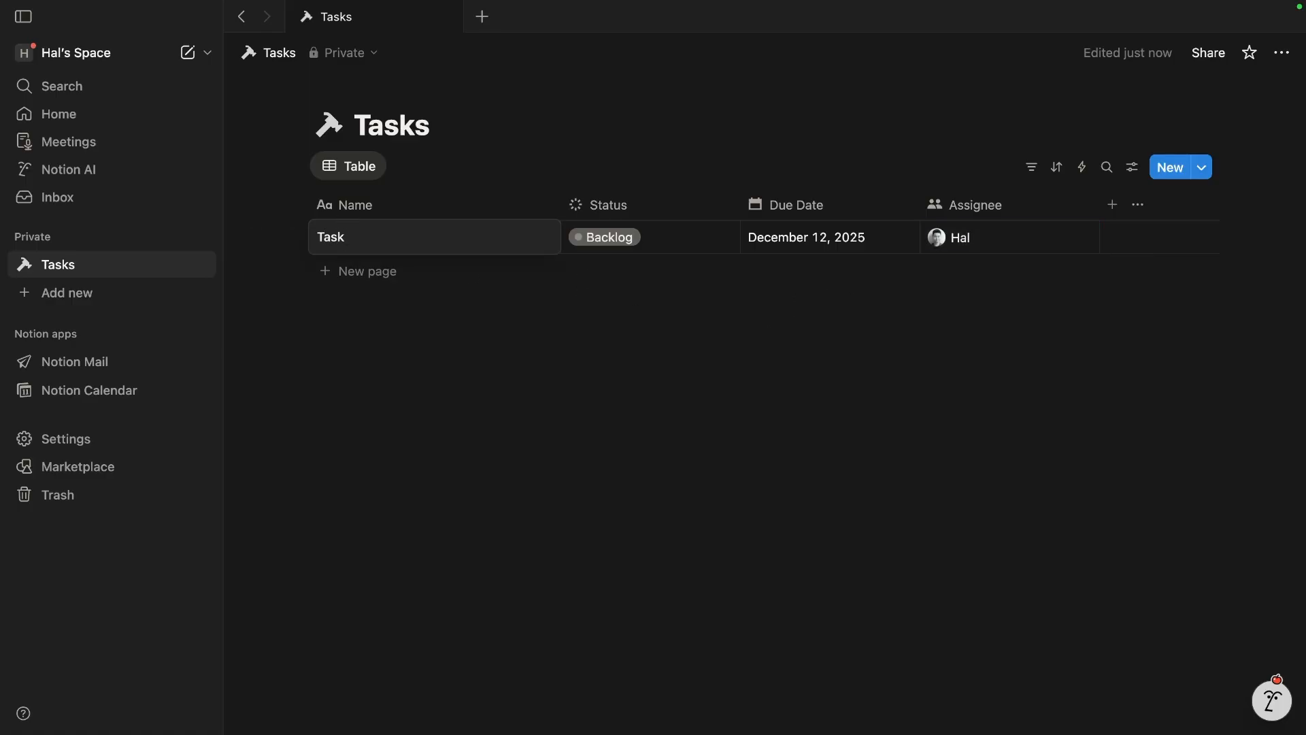
pyautogui.write('Task #1')
pyautogui.press('Escape')
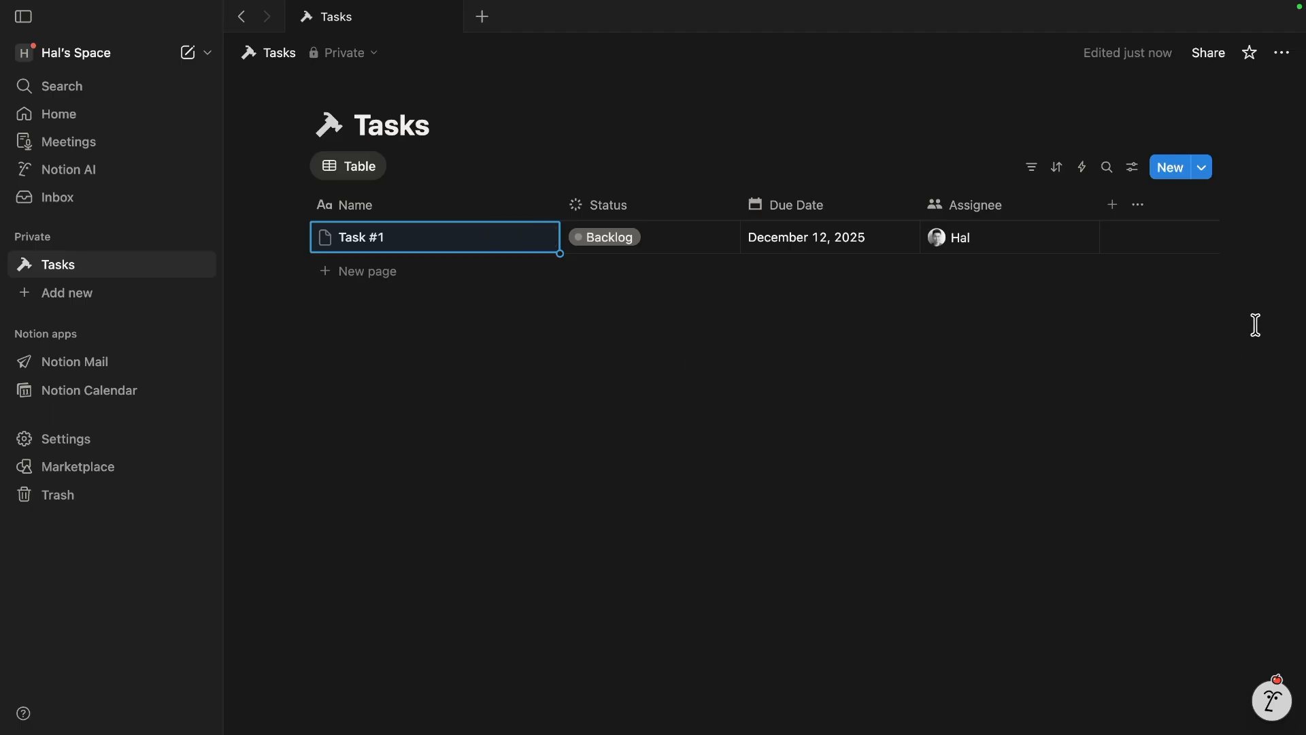
# - Add the suggested Priority Level property after Assignee and create a High option for it in the Task #1 row
pyautogui.click(1113, 204)
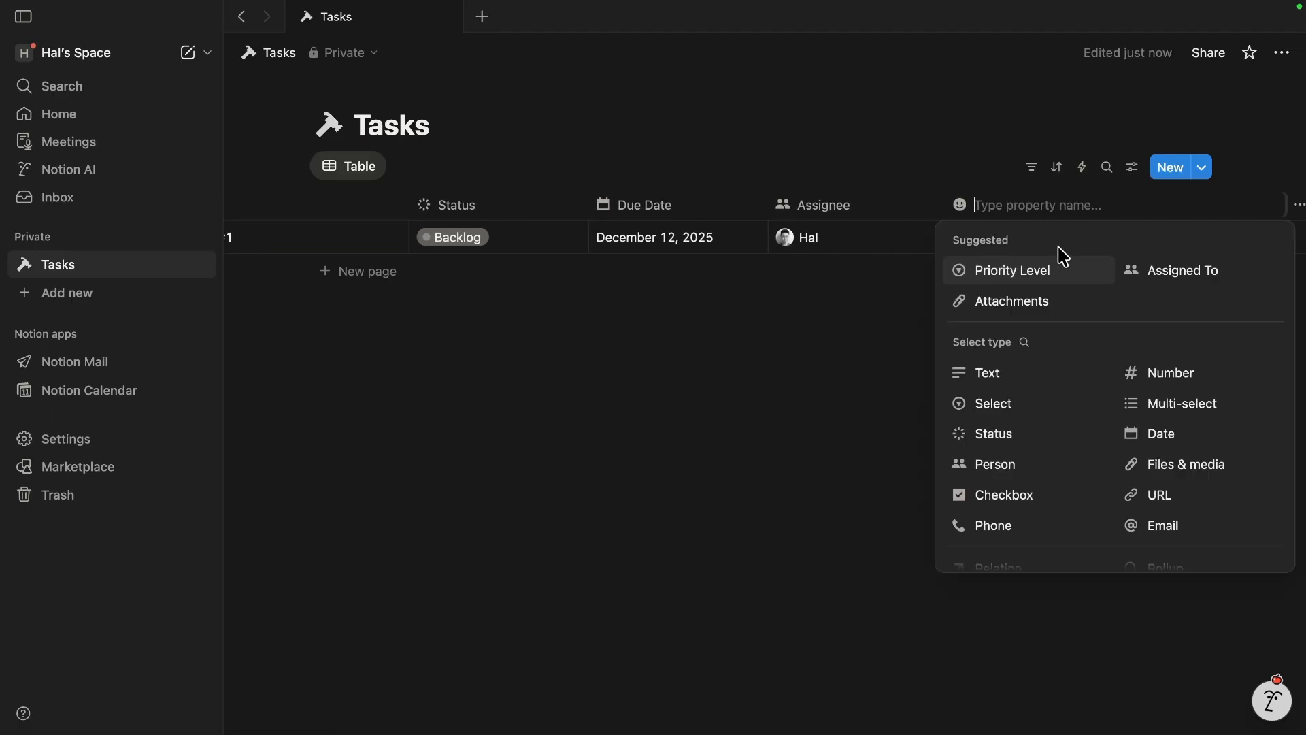
pyautogui.click(1018, 279)
pyautogui.click(1017, 238)
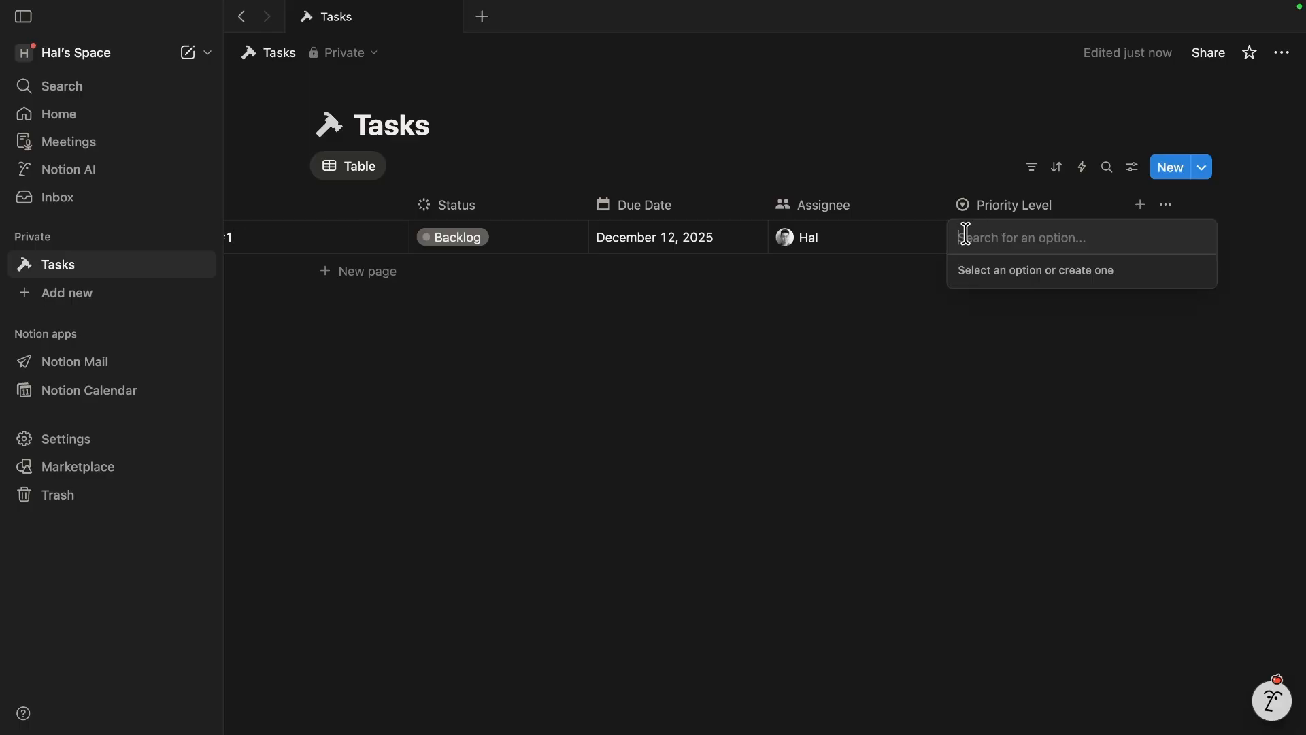
pyautogui.write('High')
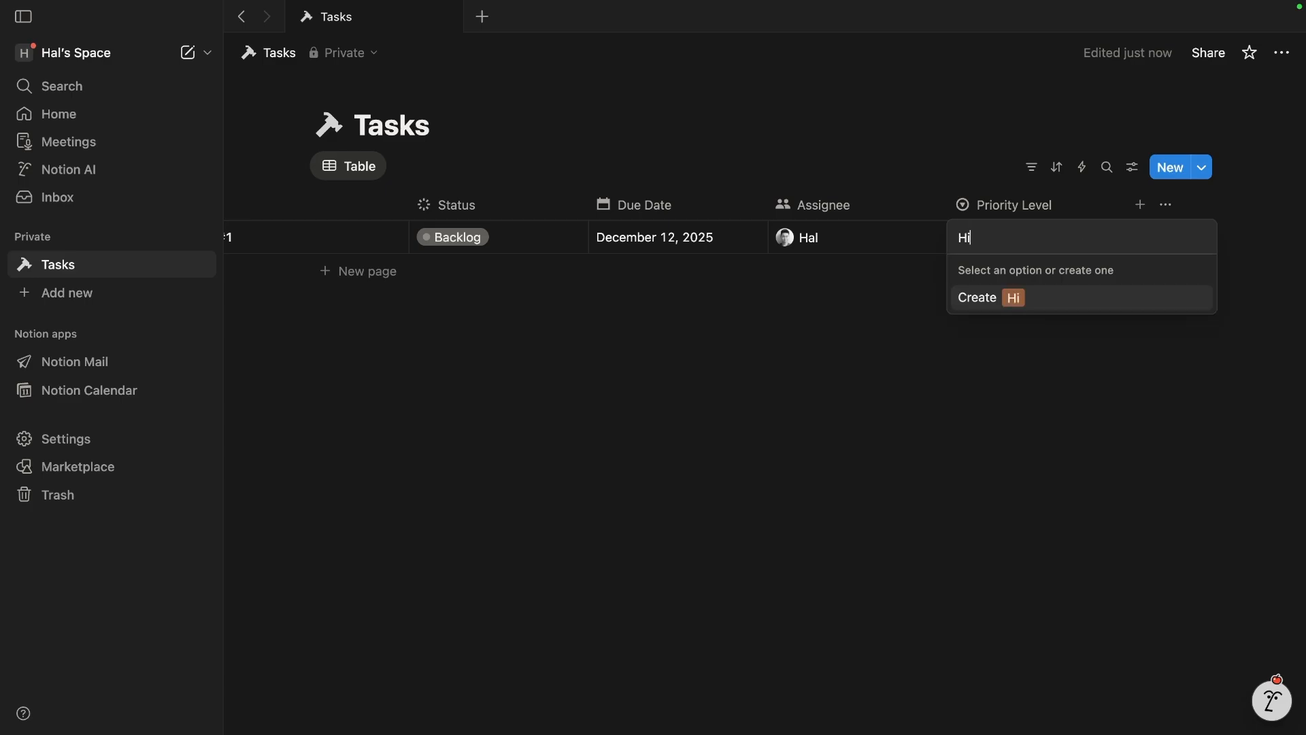
pyautogui.press('Return')
# - Create Medium and Low options for Priority Level, leaving Low as the value for Task #1
pyautogui.press('Return')
pyautogui.press('BackSpace')
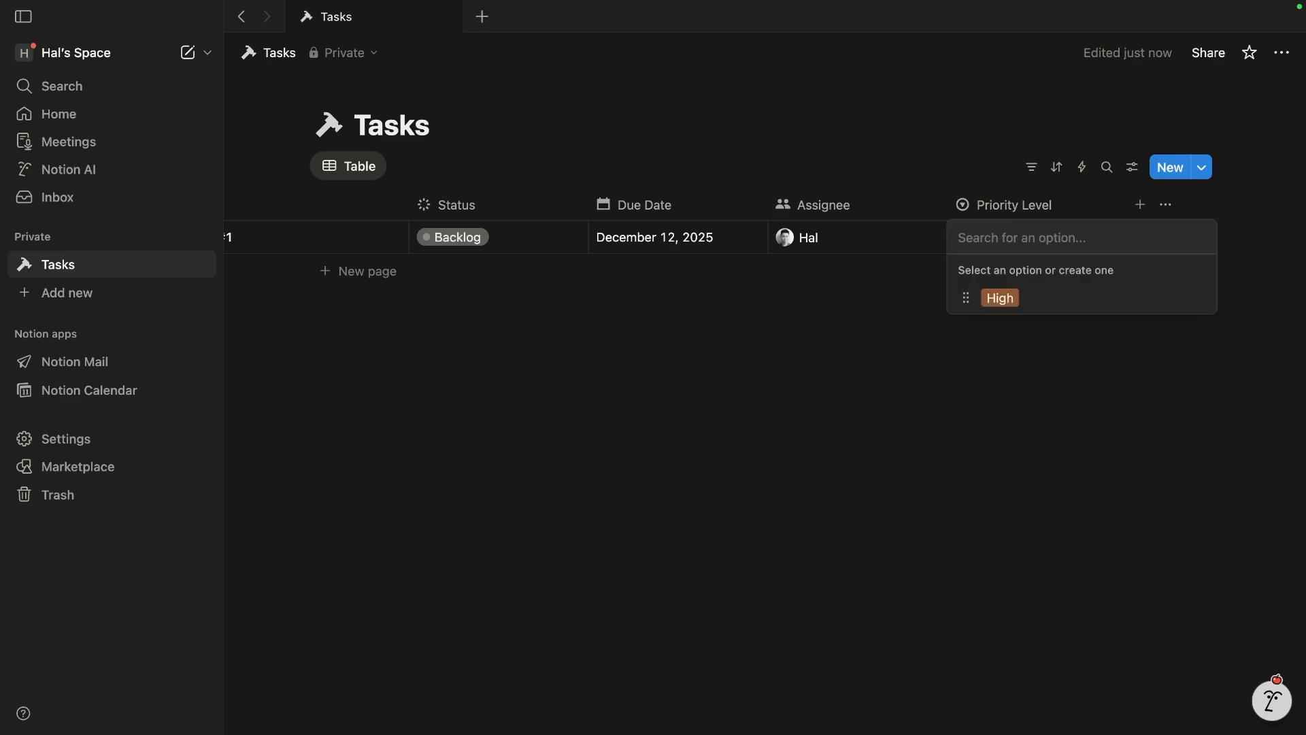
pyautogui.write('Medium')
pyautogui.press('Return')
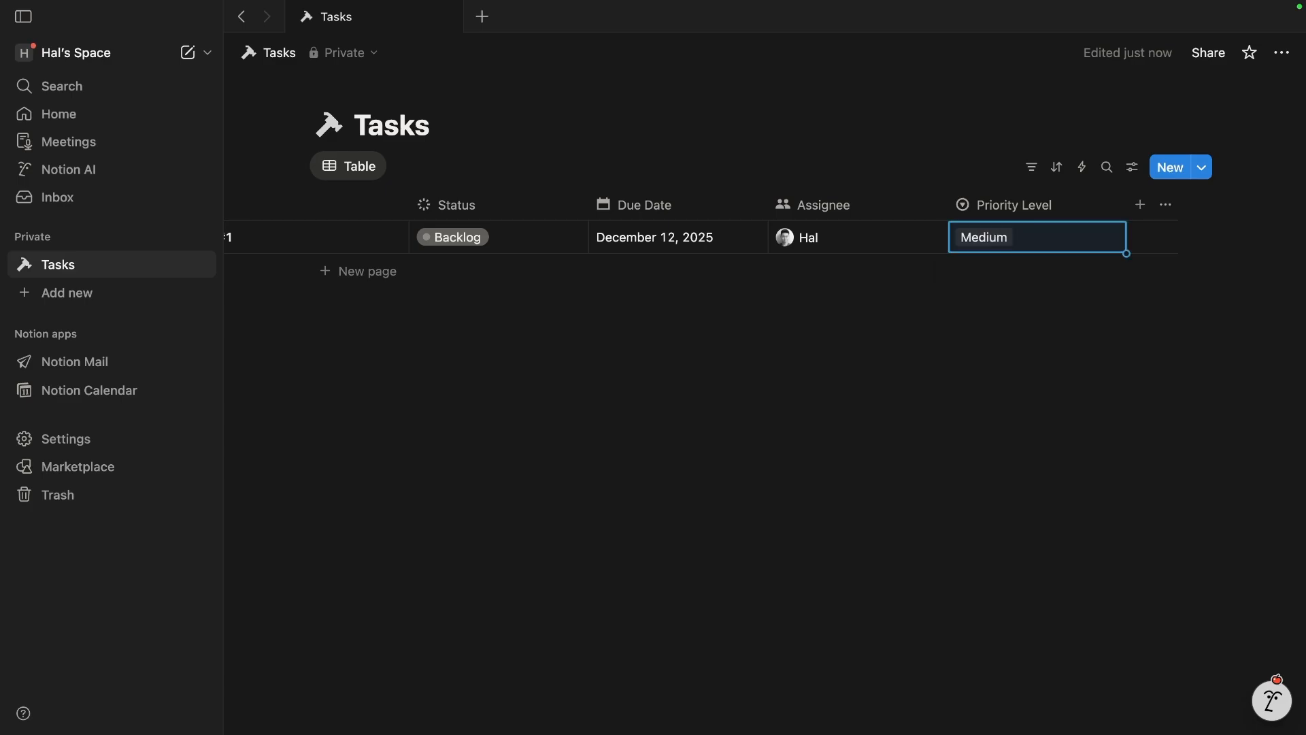
pyautogui.press('Return')
pyautogui.press('BackSpace')
pyautogui.write('Low')
pyautogui.press('Return')
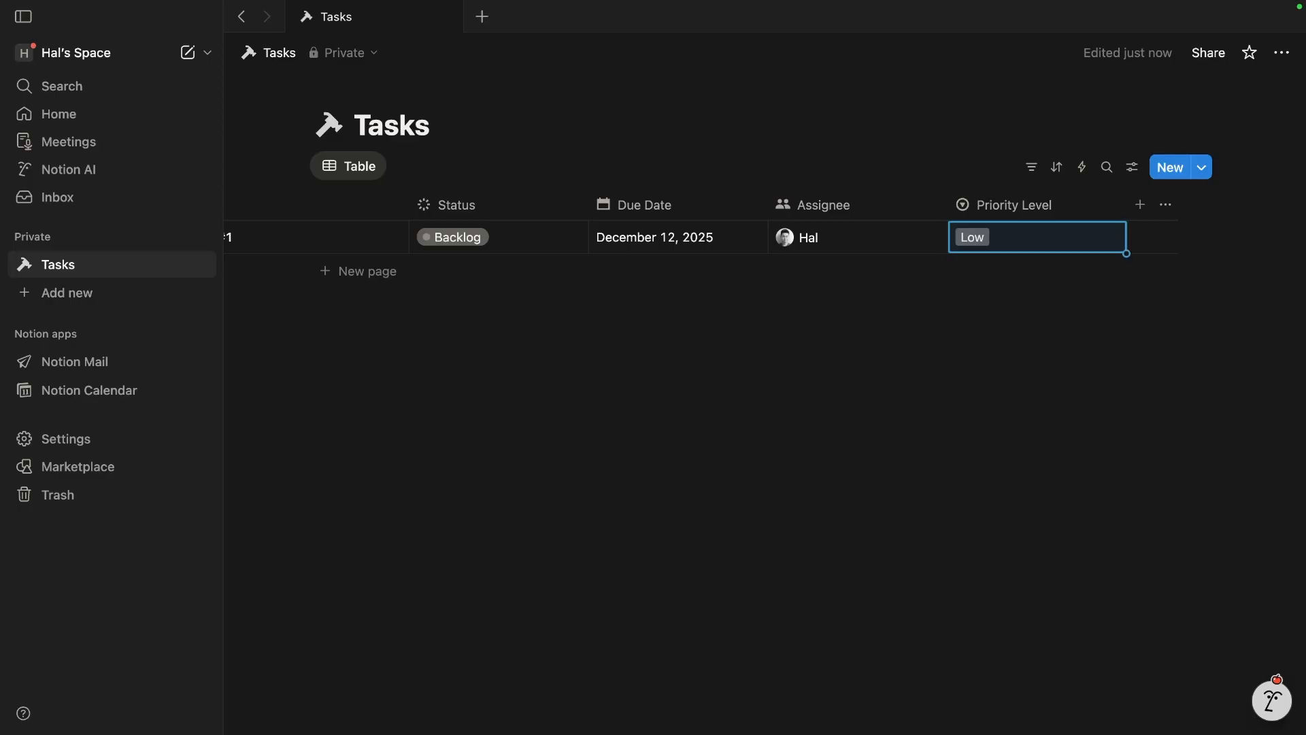
# - Color the Priority Level options red for High, orange for Medium and green for Low
pyautogui.click(1038, 251)
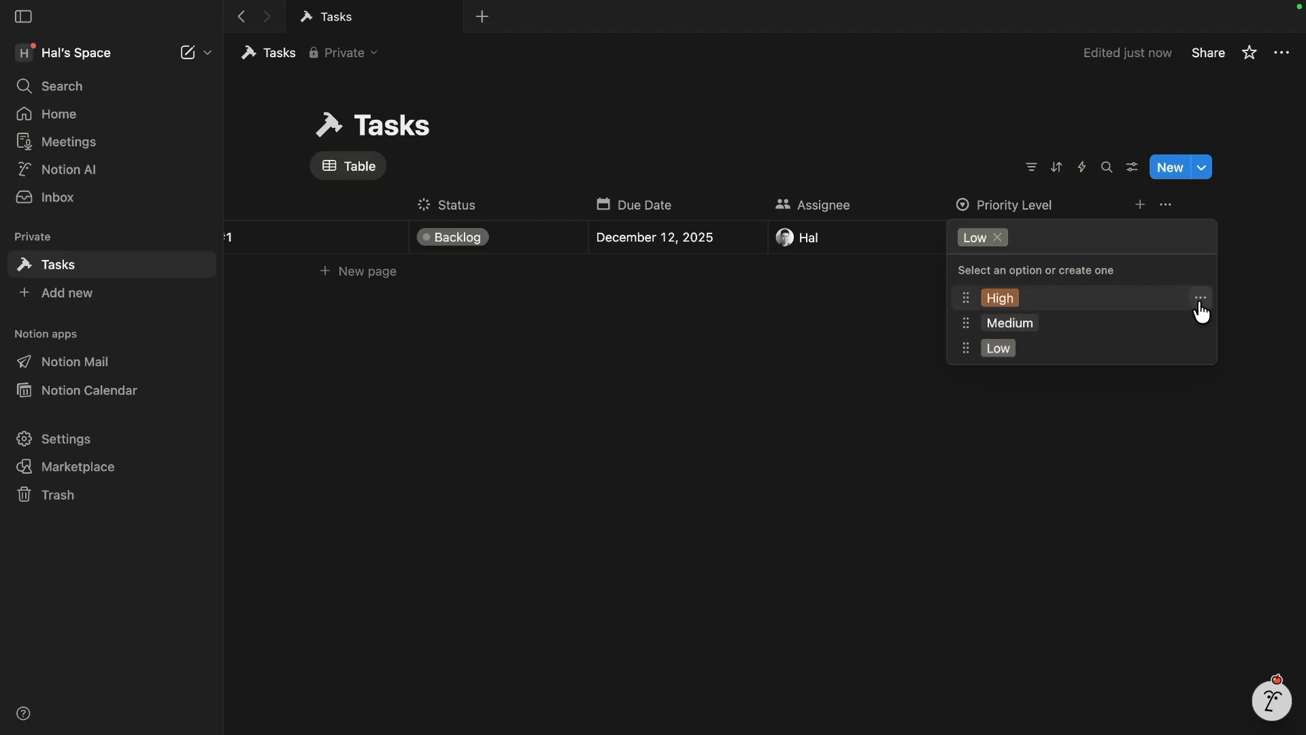
pyautogui.click(1201, 300)
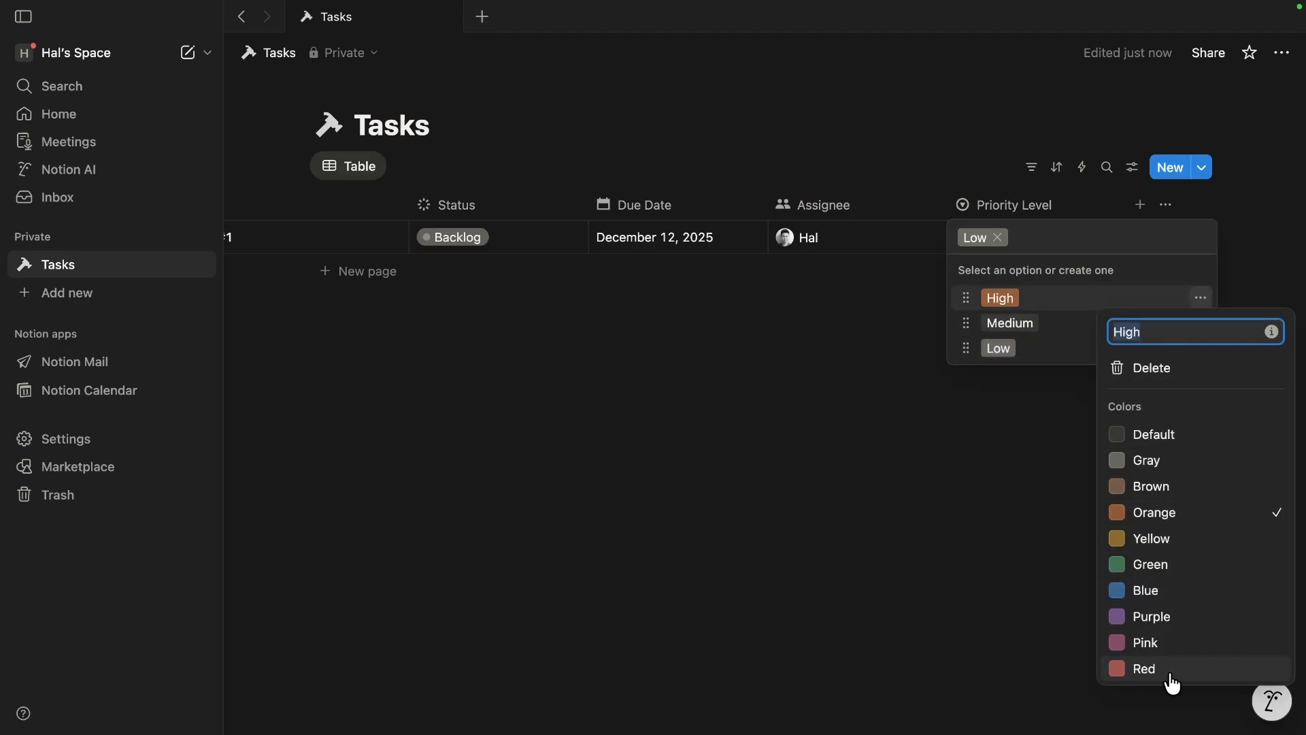
pyautogui.click(1167, 670)
pyautogui.click(1076, 281)
pyautogui.click(1200, 324)
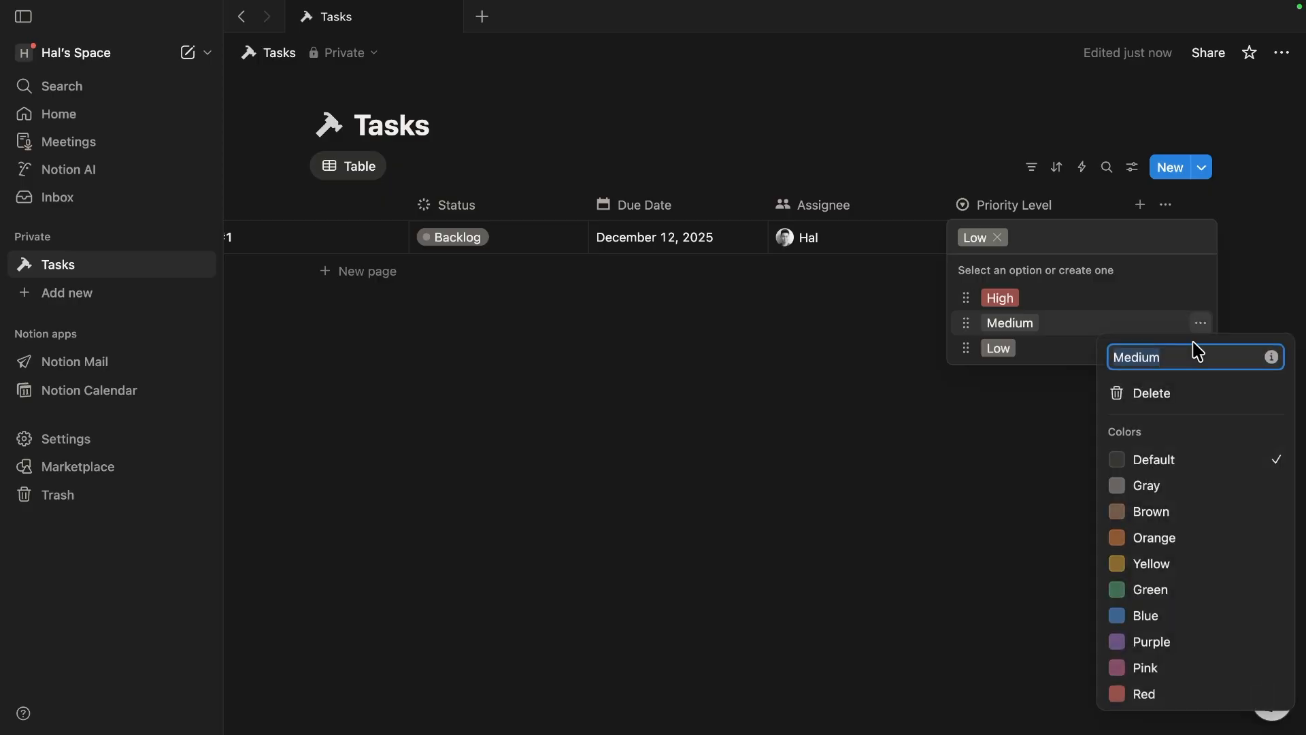
pyautogui.click(1166, 541)
pyautogui.click(1134, 283)
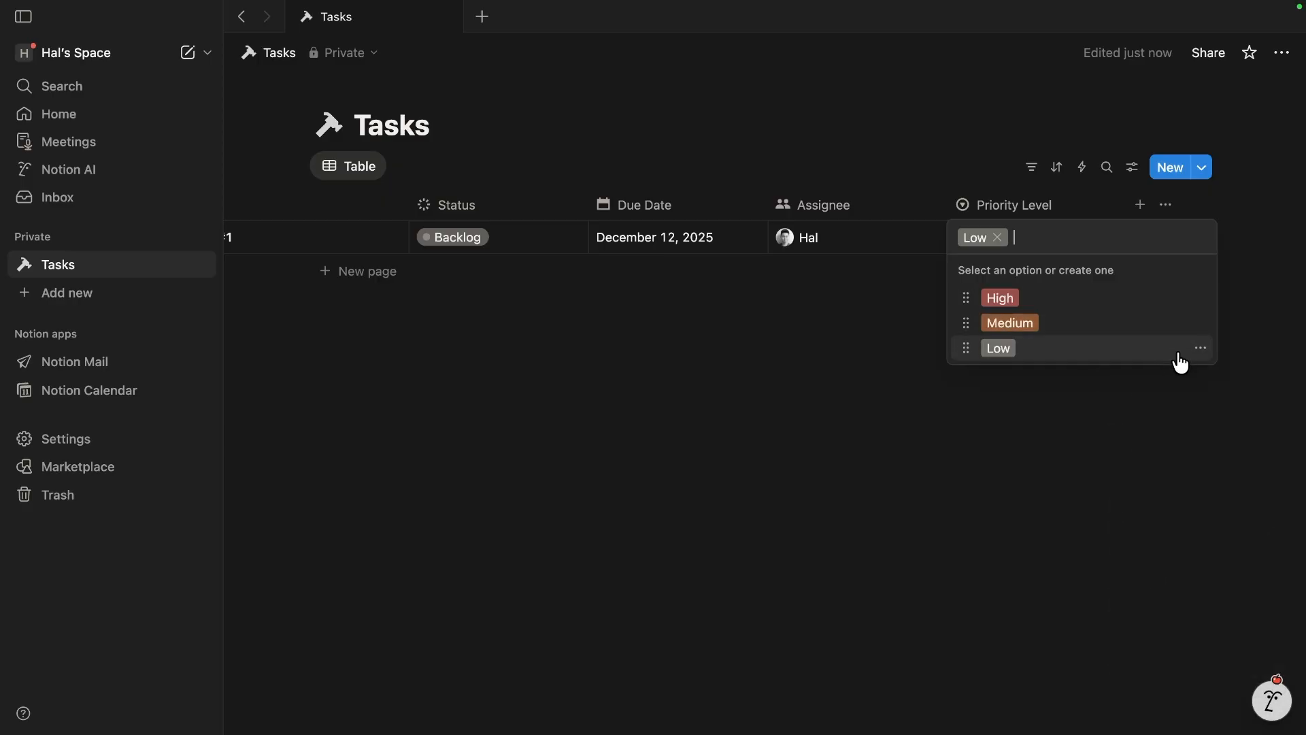
pyautogui.click(1199, 348)
pyautogui.click(1116, 602)
pyautogui.click(1011, 553)
pyautogui.click(1011, 545)
pyautogui.hscroll(-3, 408, 350)
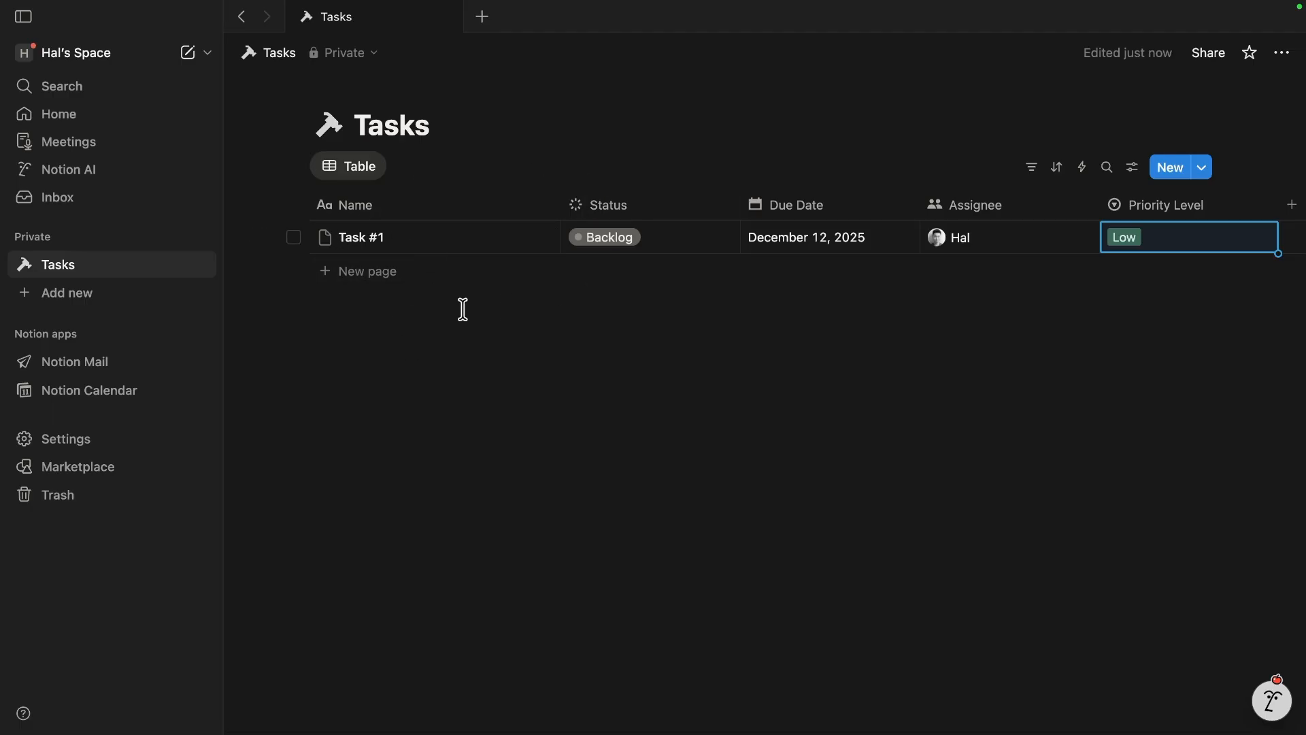
# - Add a new row named Task #2 and duplicate the Task #1 row
pyautogui.click(344, 276)
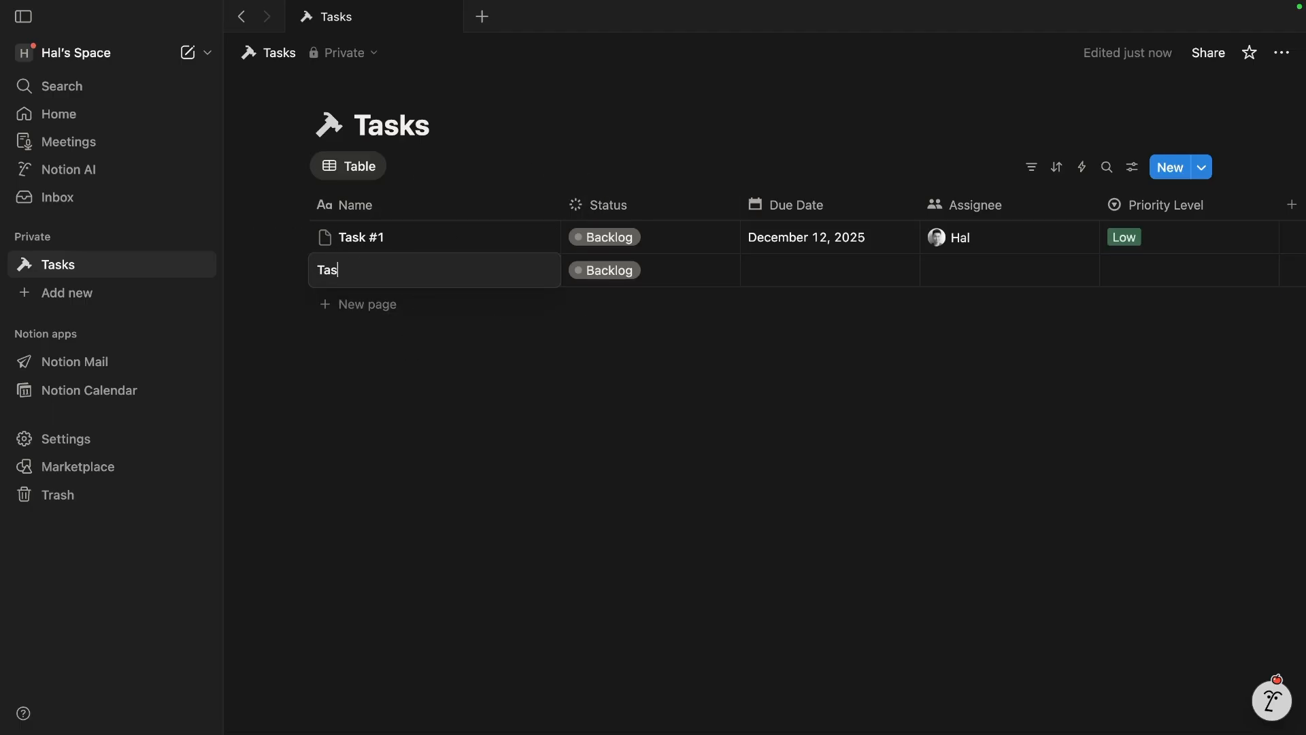
pyautogui.press('Escape')
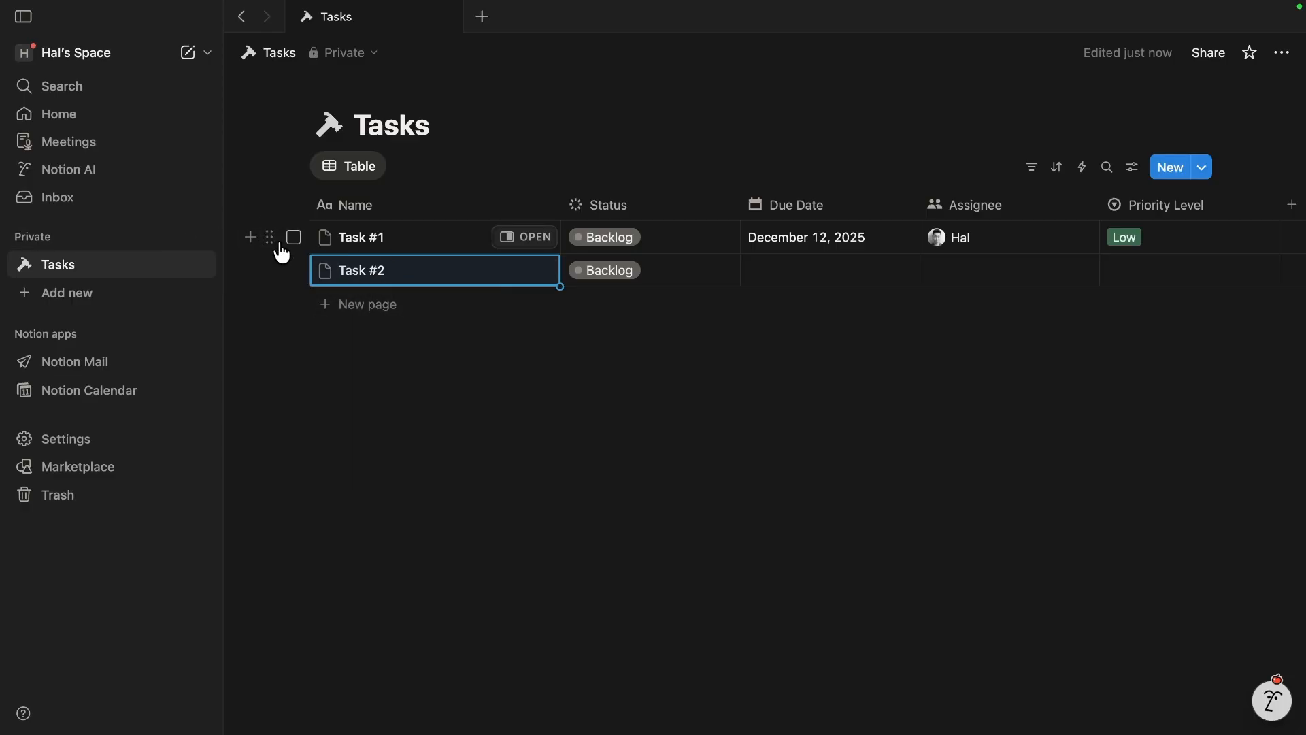
pyautogui.click(269, 238)
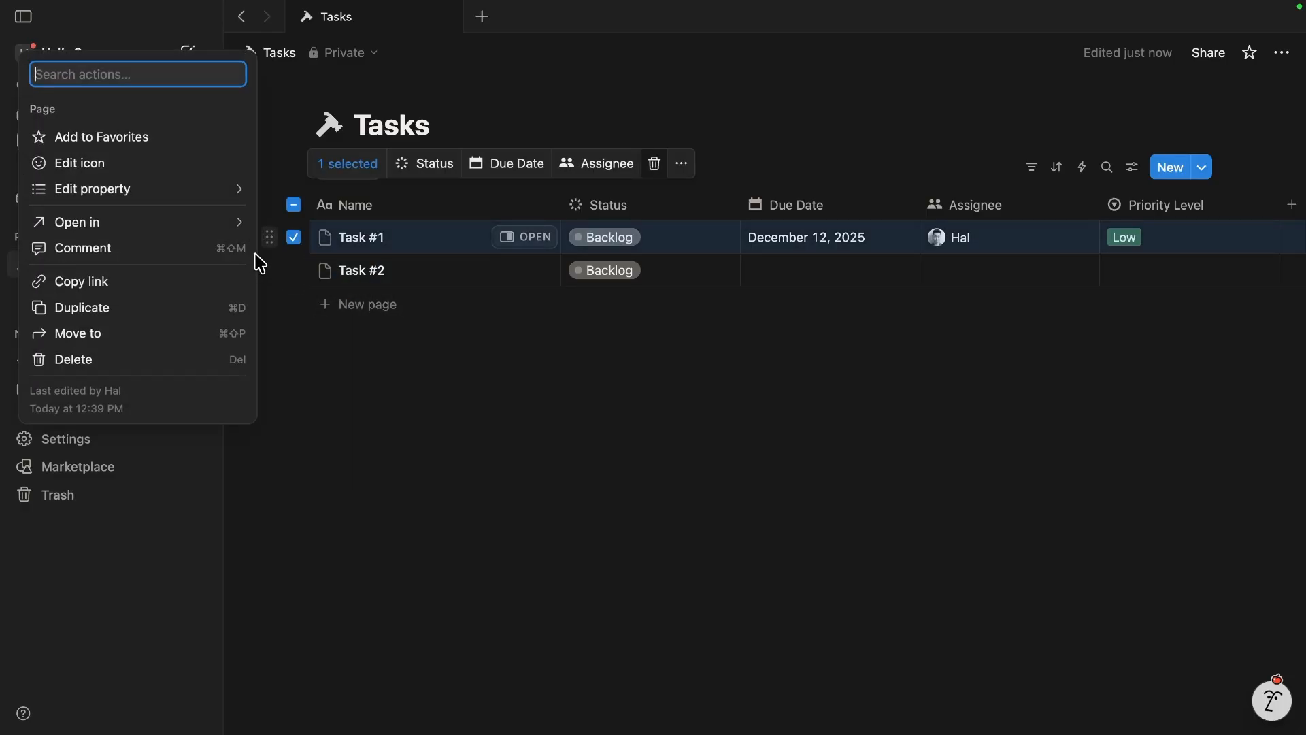
pyautogui.click(400, 372)
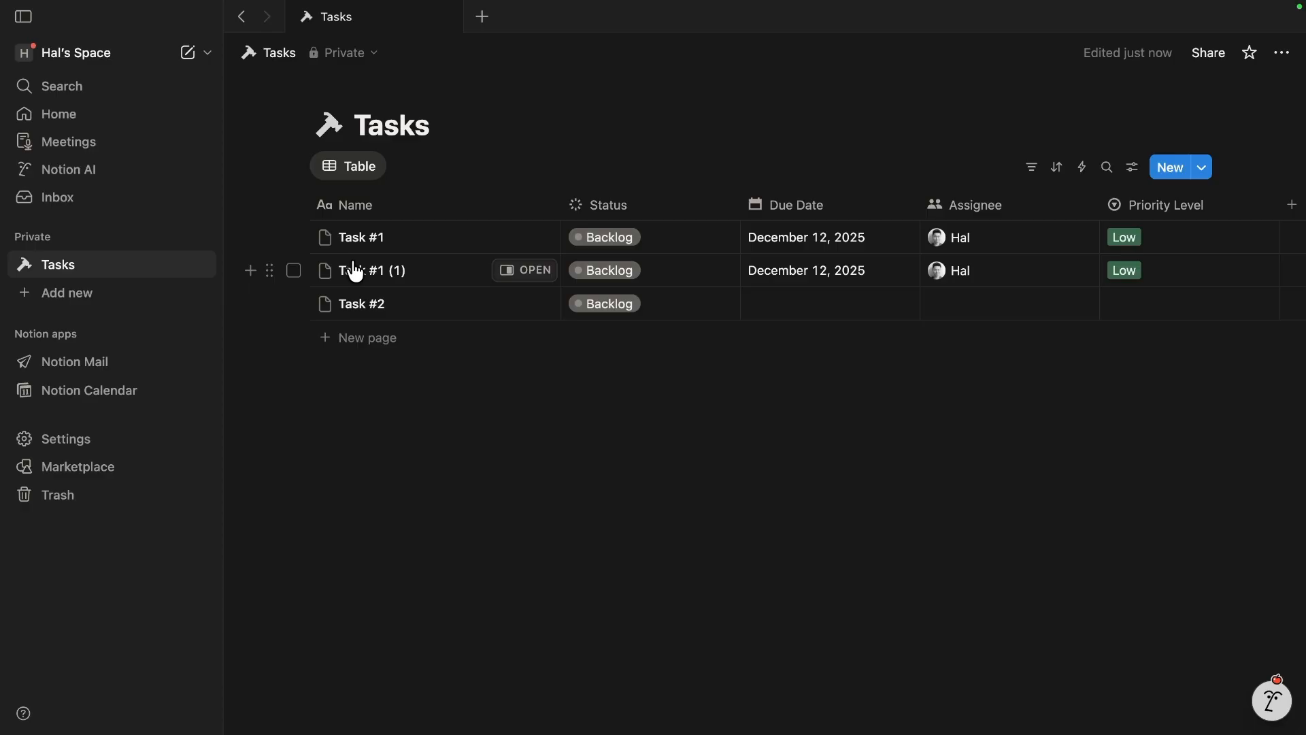
# - Create an empty database in the Private section, title it Projects and give it the target icon
pyautogui.click(125, 294)
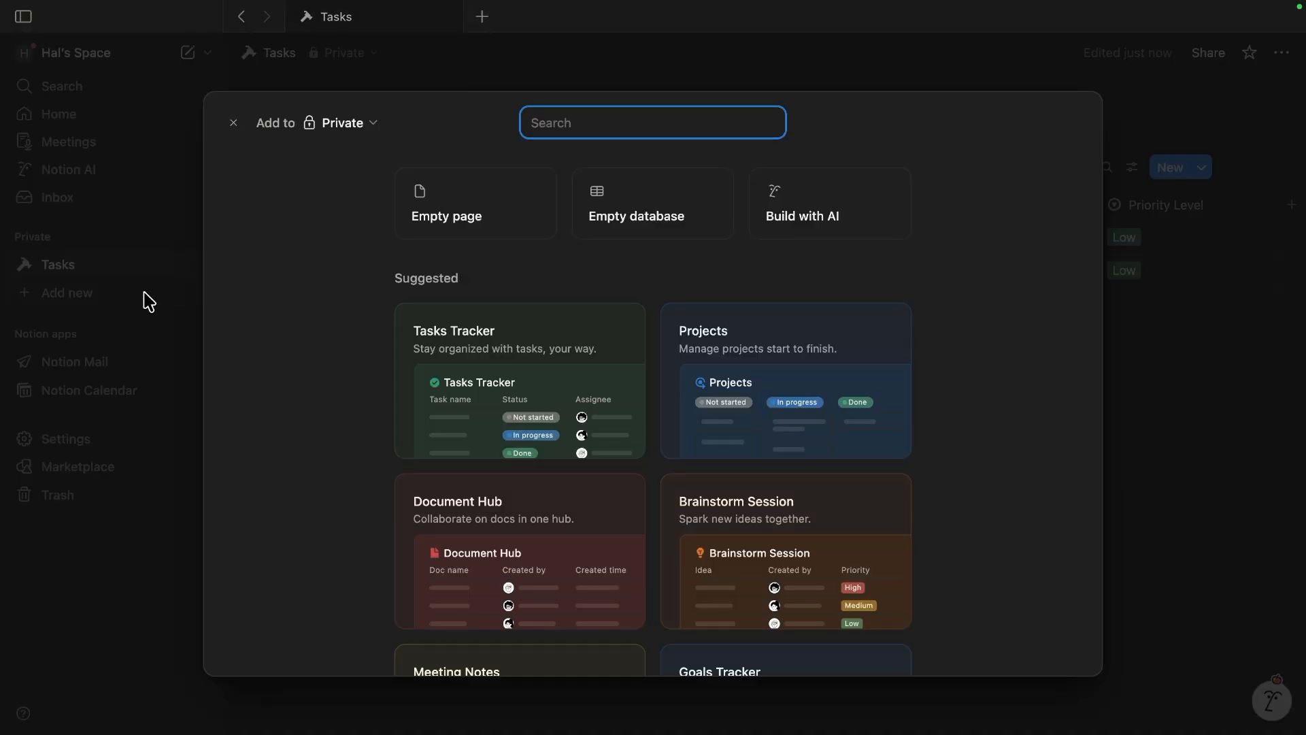
pyautogui.click(653, 230)
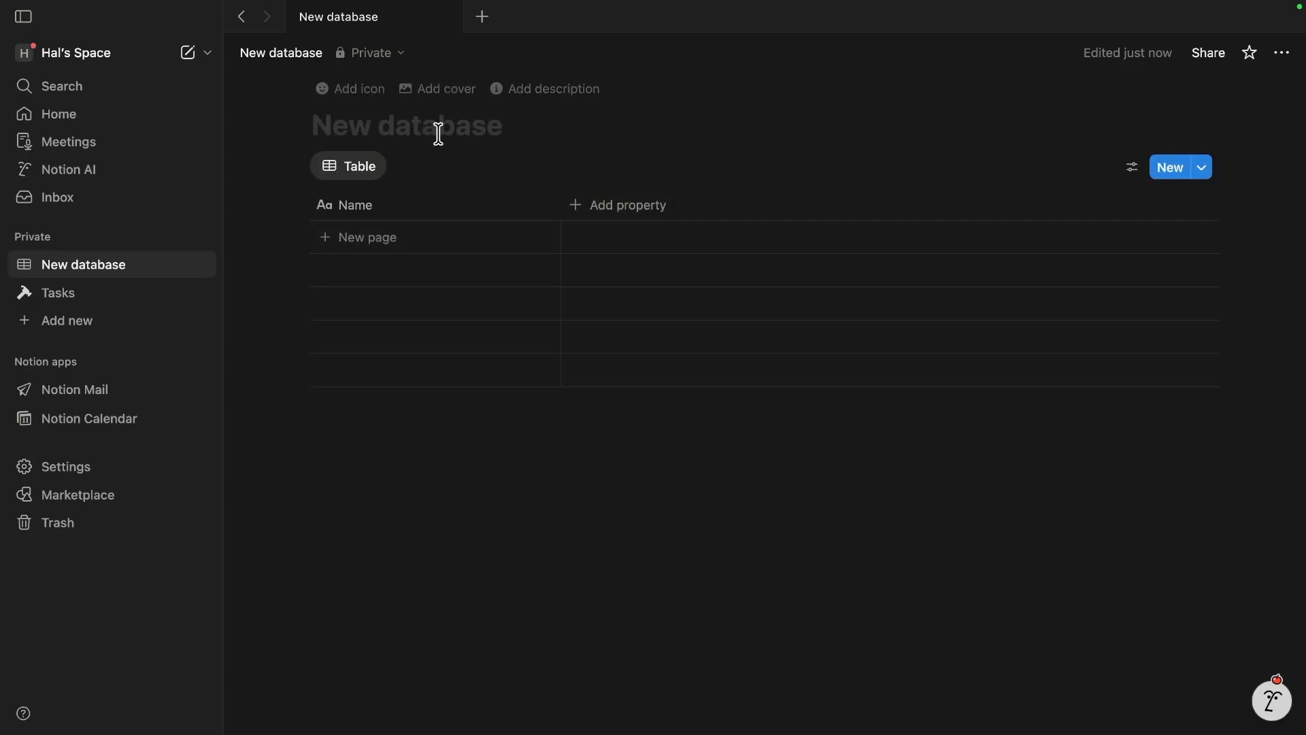
pyautogui.write('Projects')
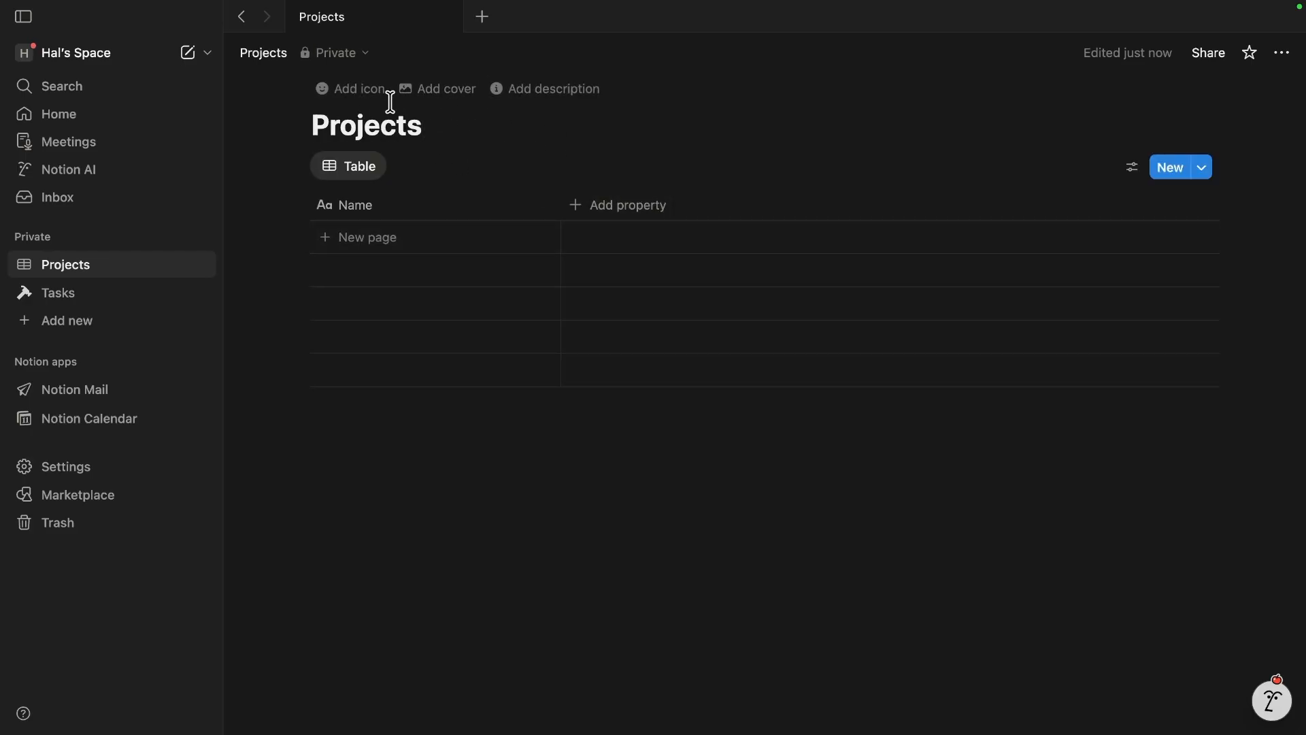
pyautogui.click(348, 90)
pyautogui.click(221, 162)
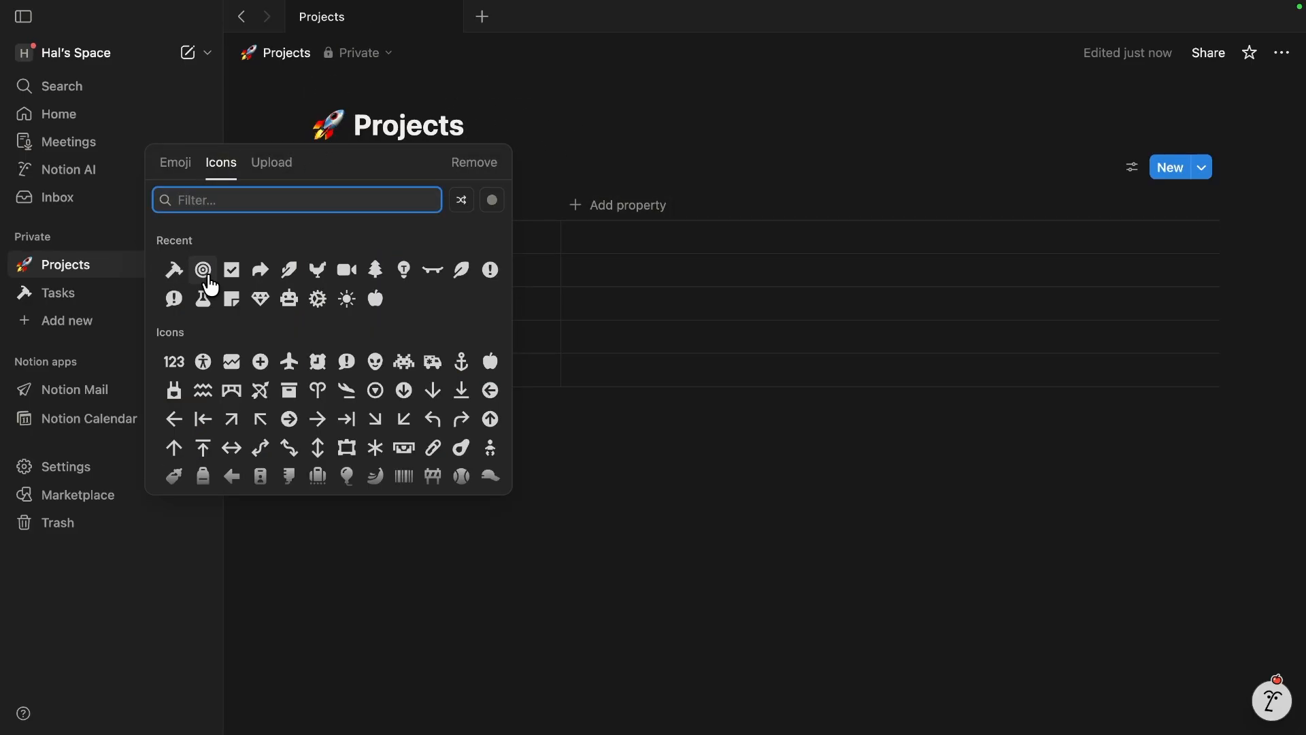
pyautogui.moveTo(204, 272)
pyautogui.click(205, 301)
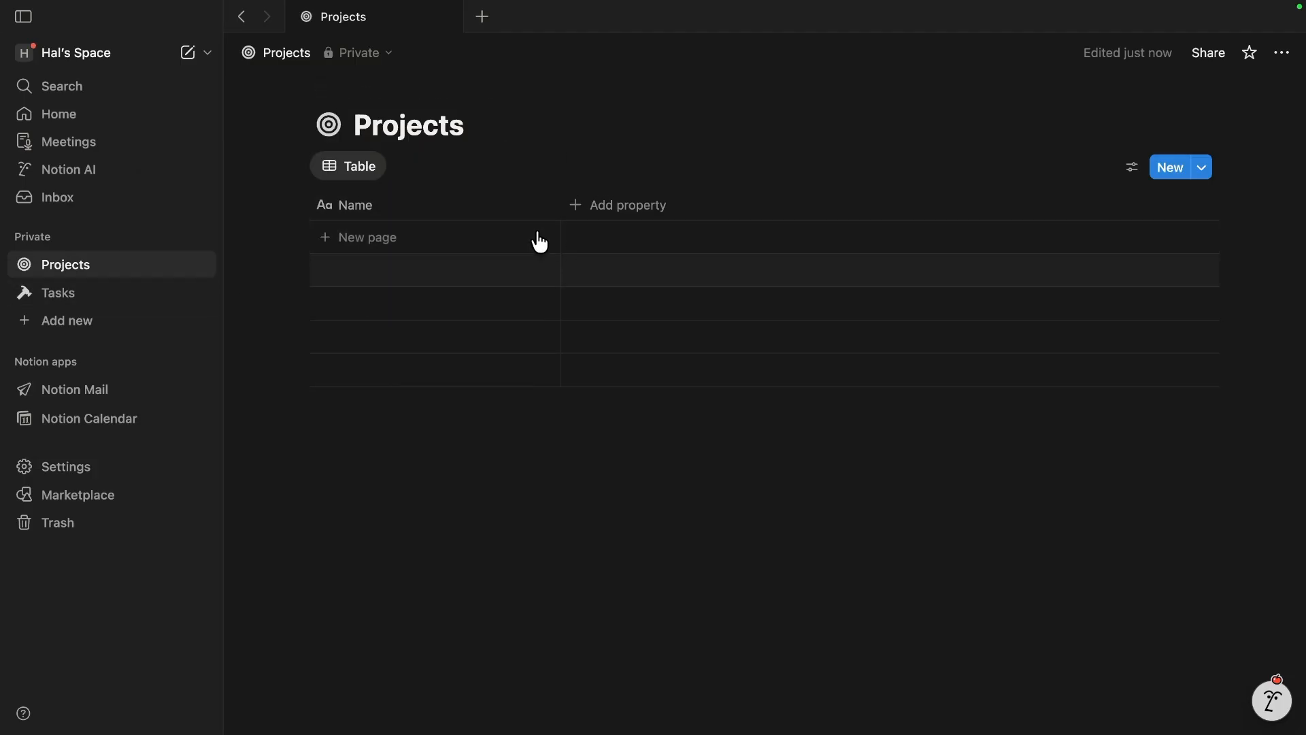
# - Add a Status property to the Projects database and create a first row named Create a new app
pyautogui.click(619, 215)
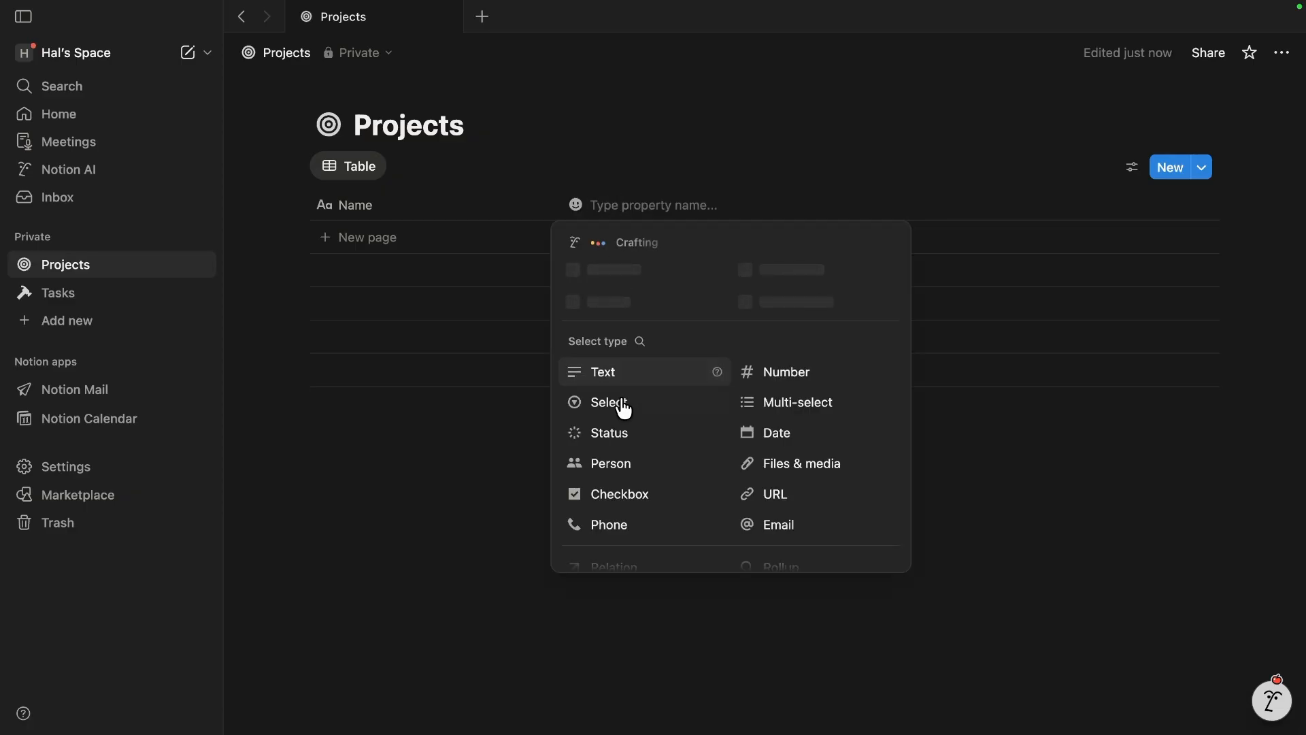
pyautogui.click(618, 435)
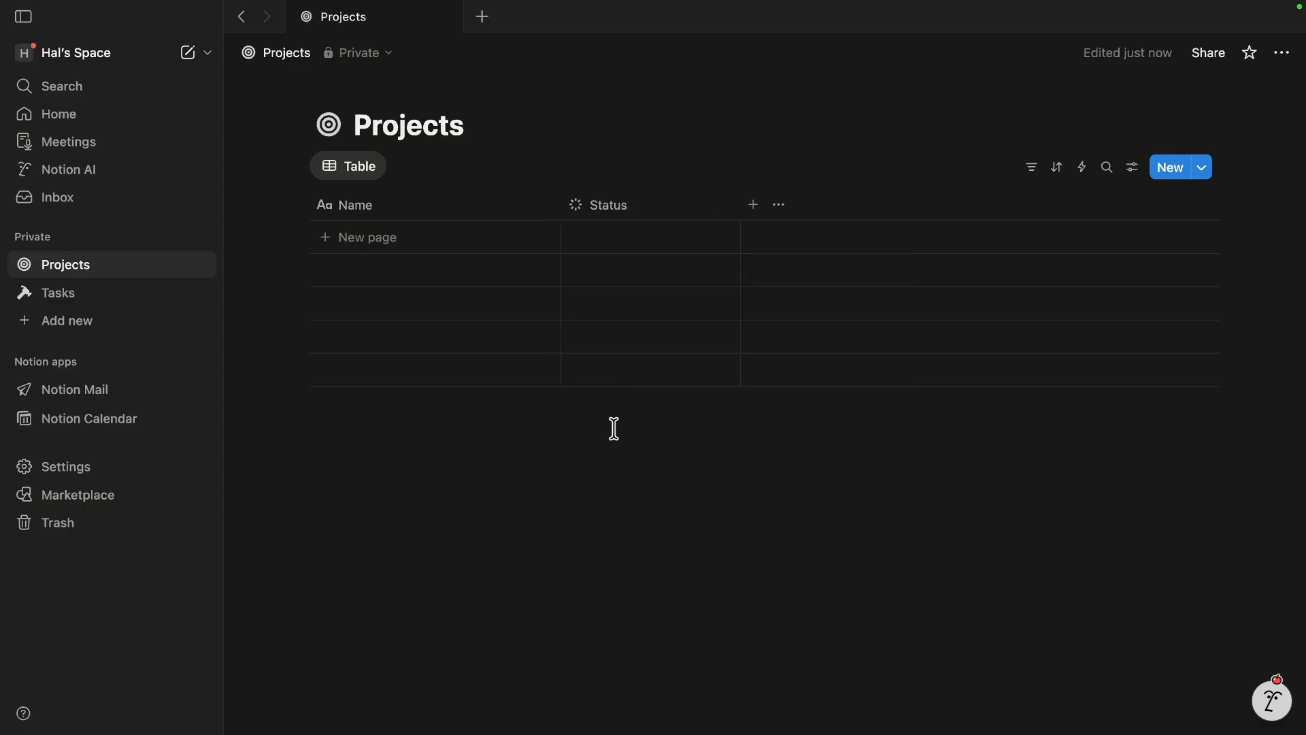
pyautogui.click(659, 244)
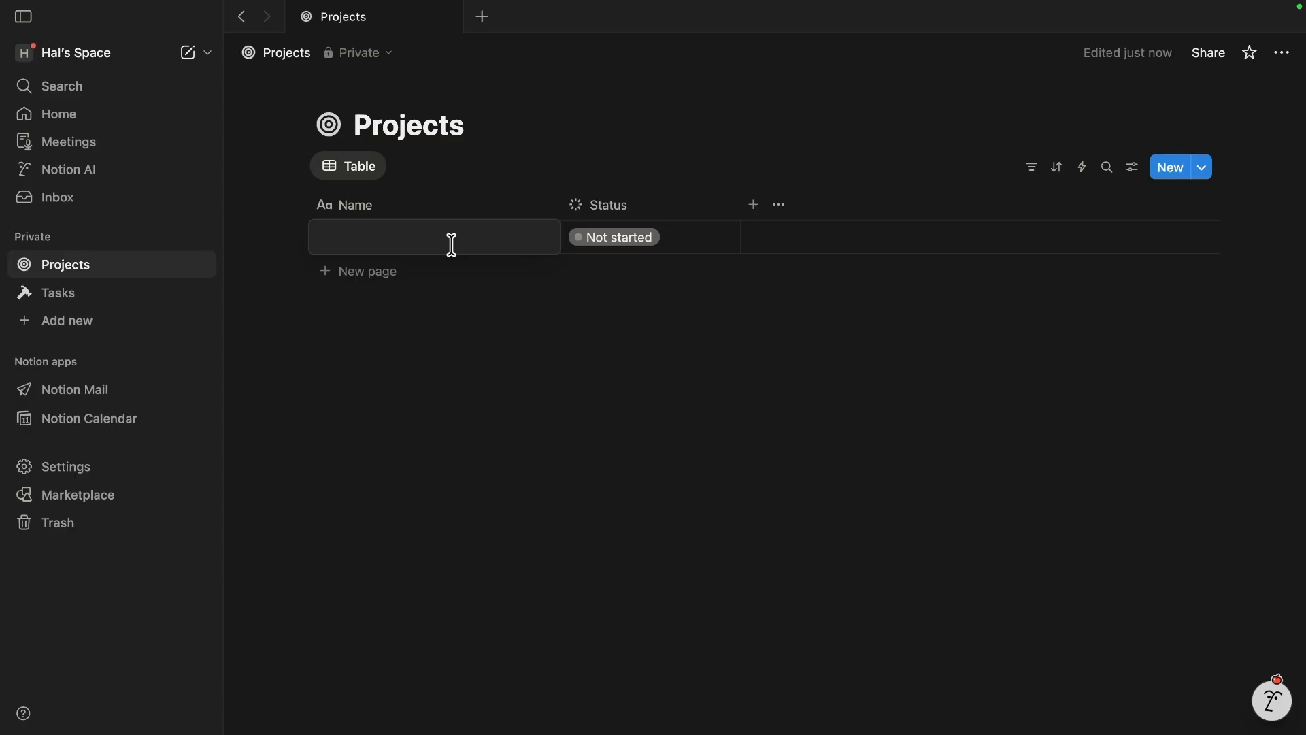
pyautogui.write('Create a new app')
pyautogui.press('Escape')
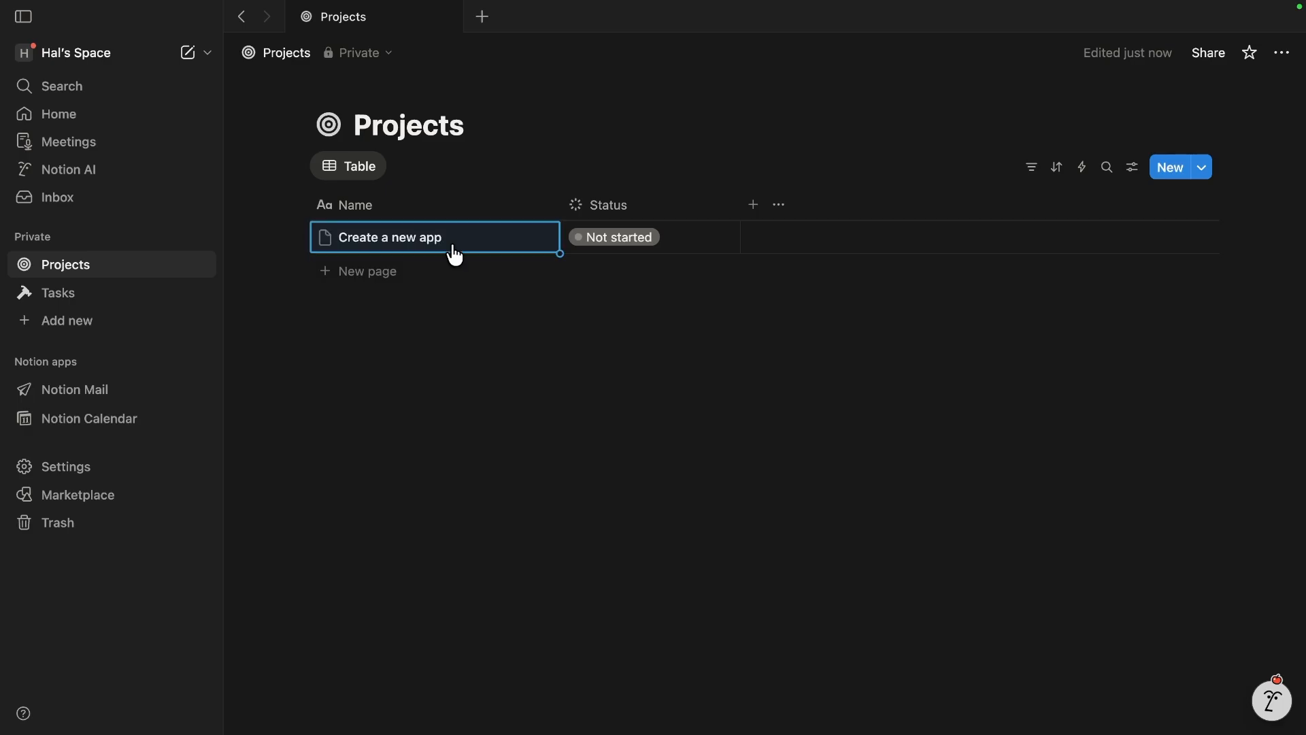
# - Set the status of the Create a new app project to In progress
pyautogui.click(656, 241)
pyautogui.click(642, 366)
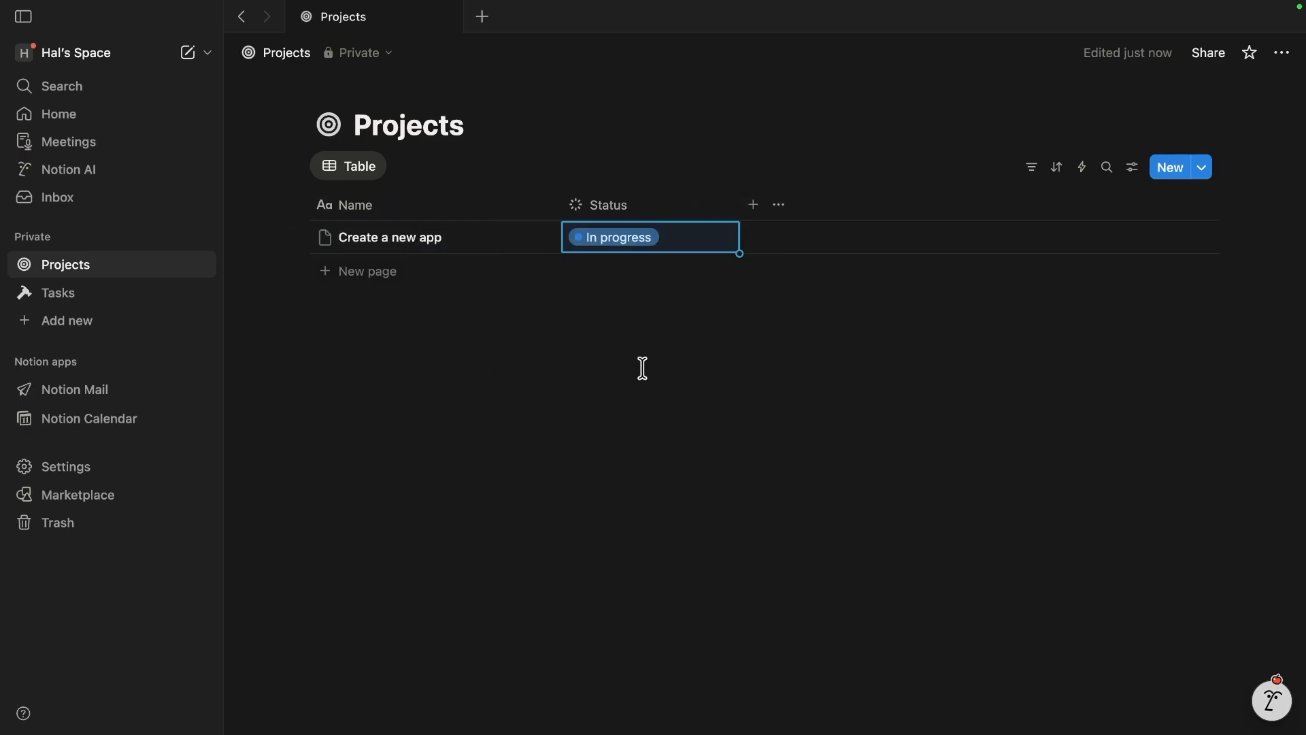
pyautogui.click(754, 362)
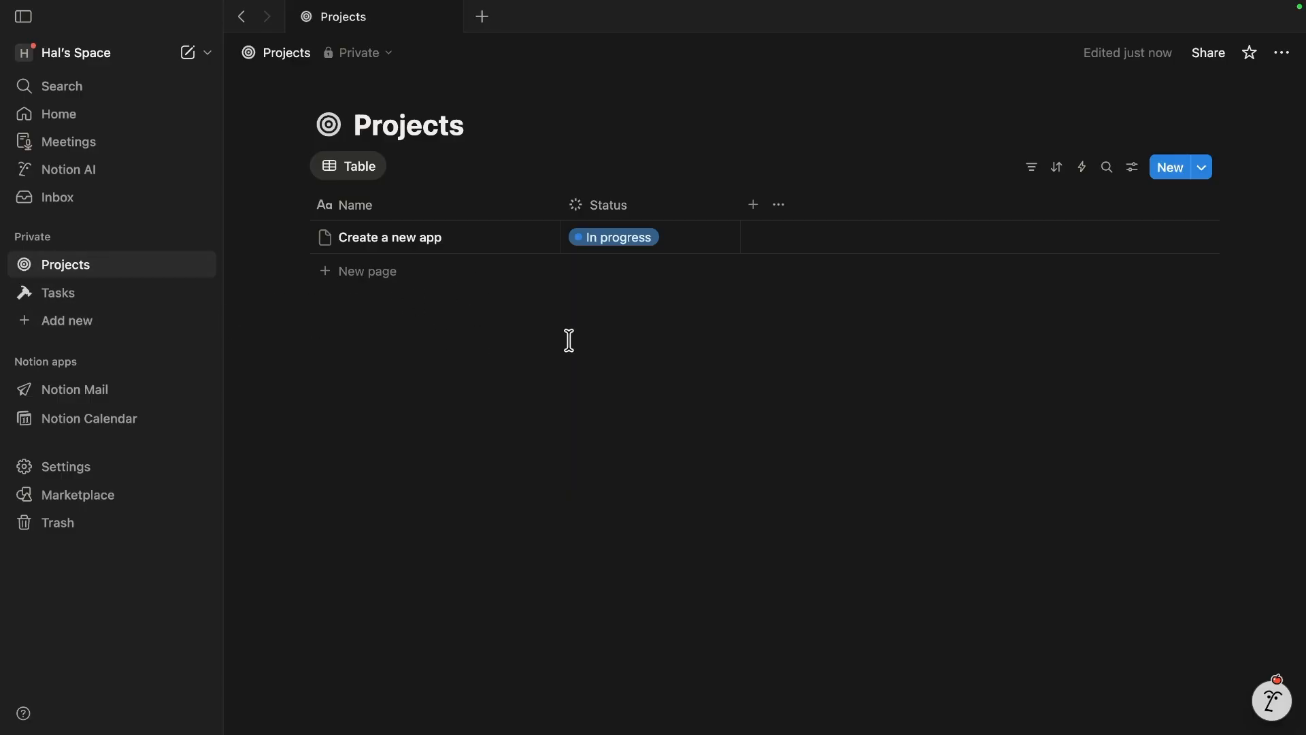
# - Add a two-way relation property named Tasks to the Projects database, related to the Tasks database with no limit
pyautogui.click(756, 211)
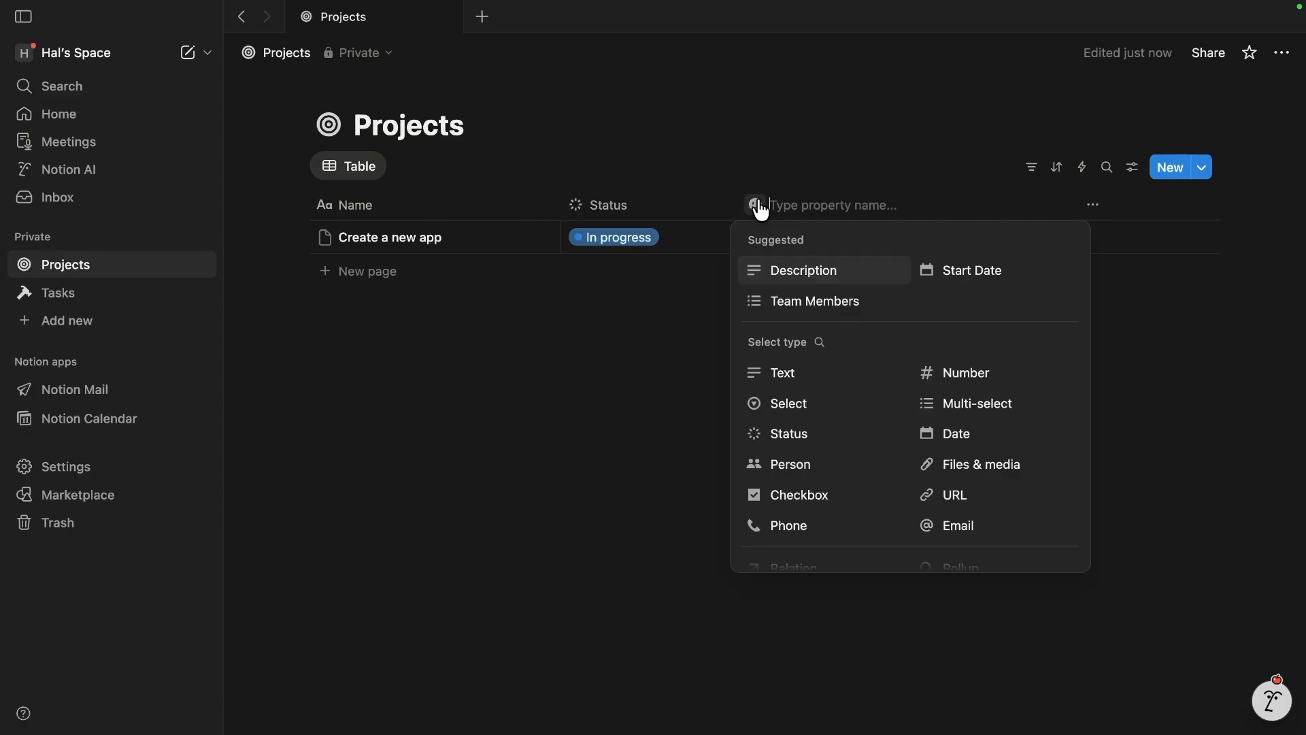
pyautogui.scroll(-1, 910, 458)
pyautogui.scroll(-1, 826, 498)
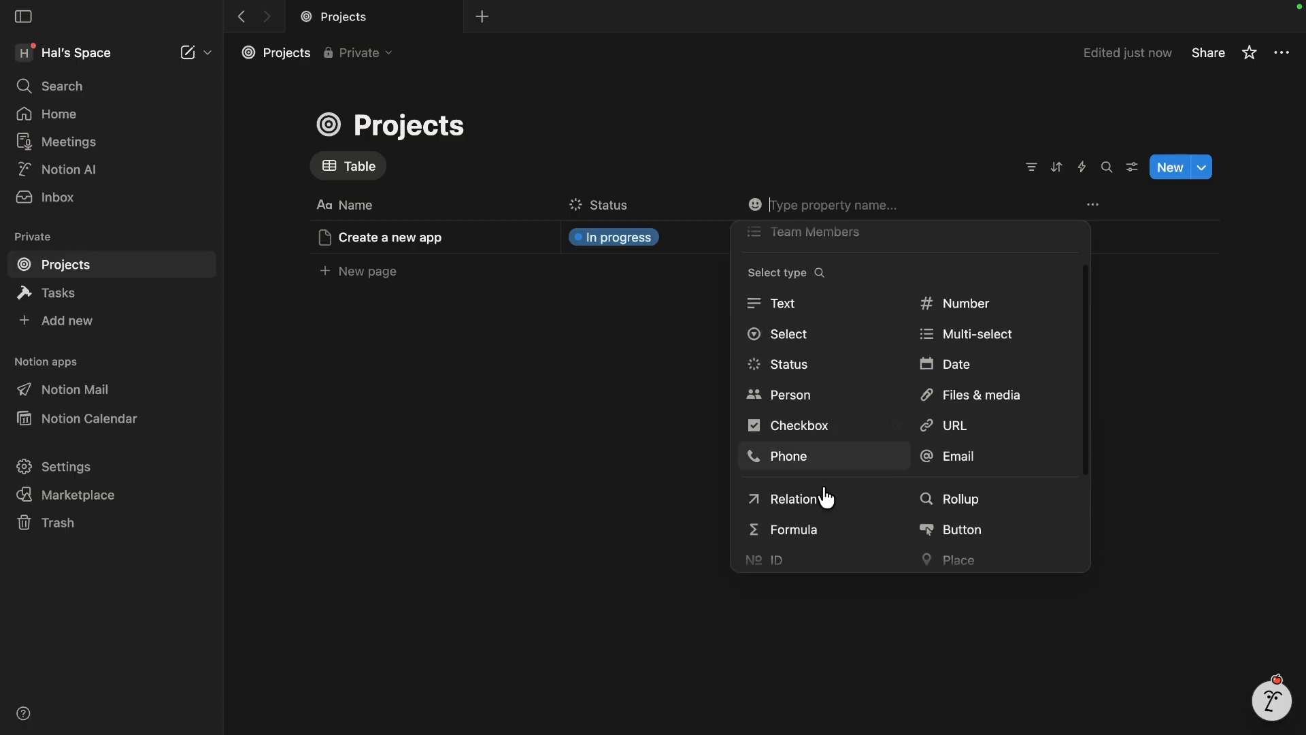
pyautogui.click(813, 500)
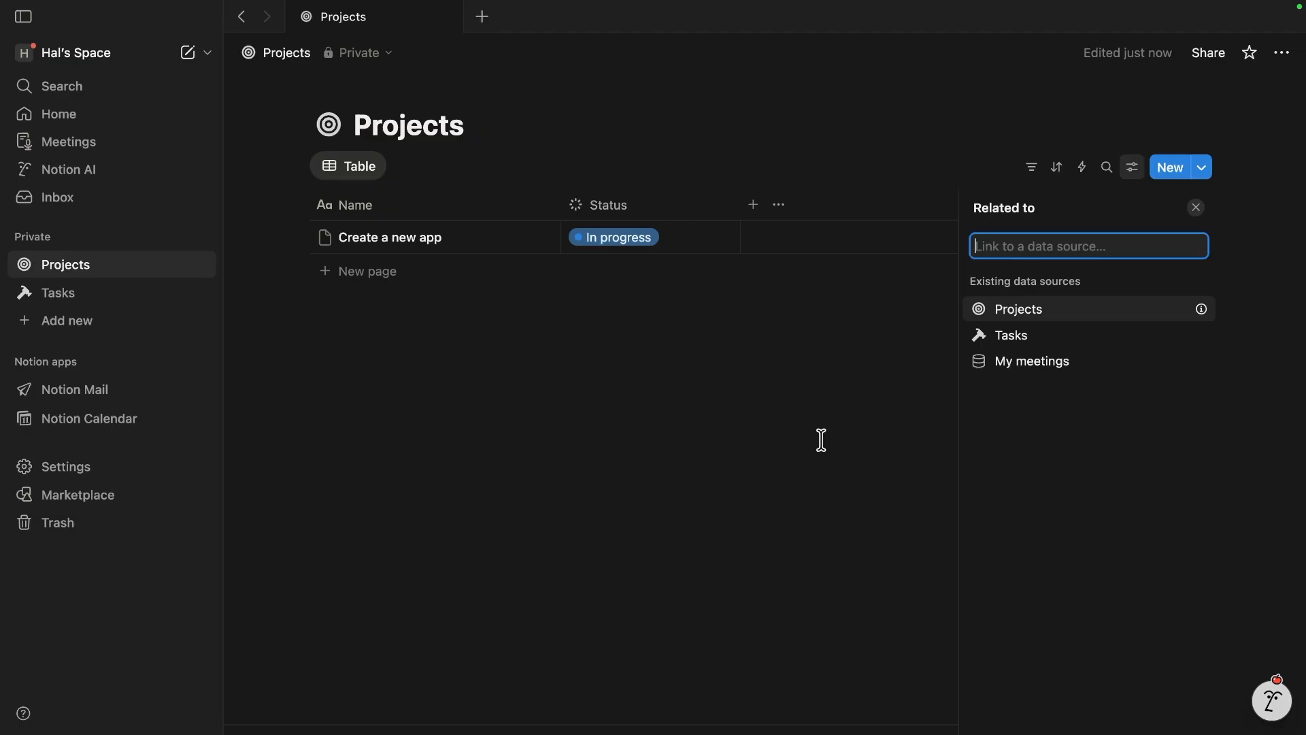
pyautogui.click(1012, 339)
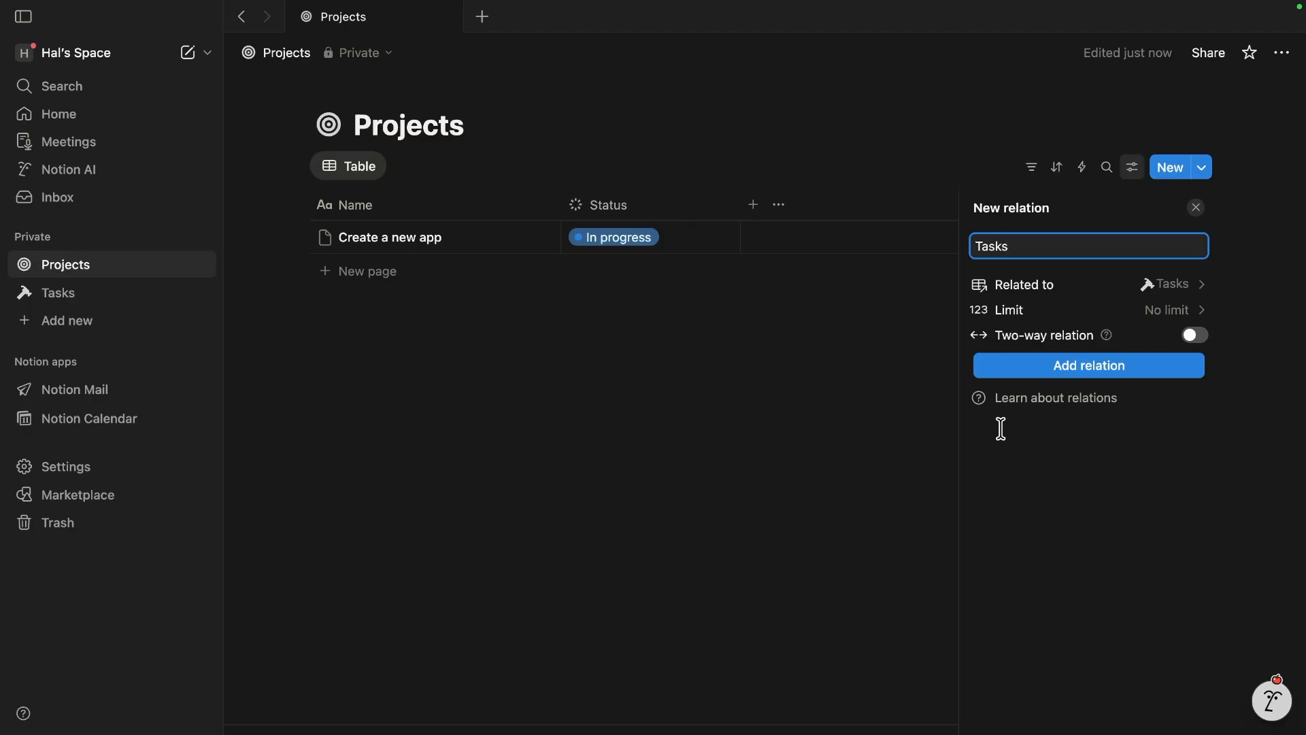
pyautogui.click(1190, 336)
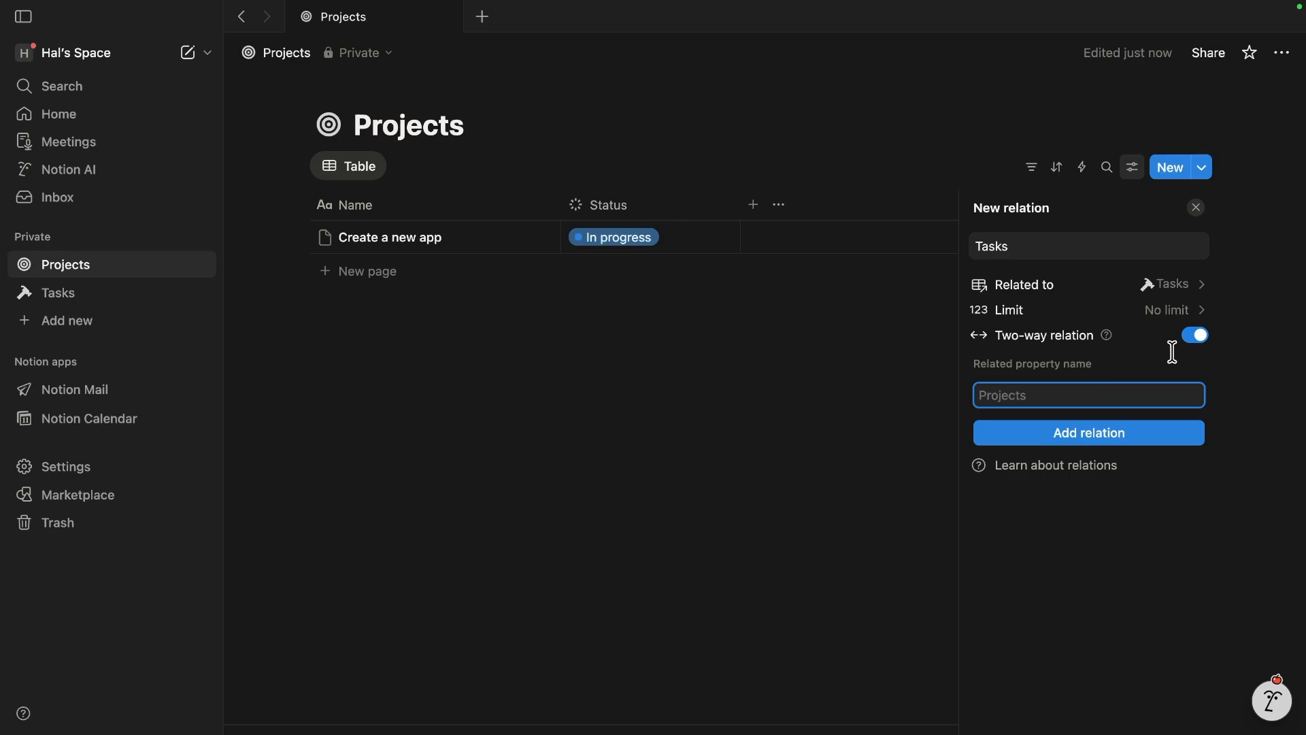
pyautogui.click(1127, 441)
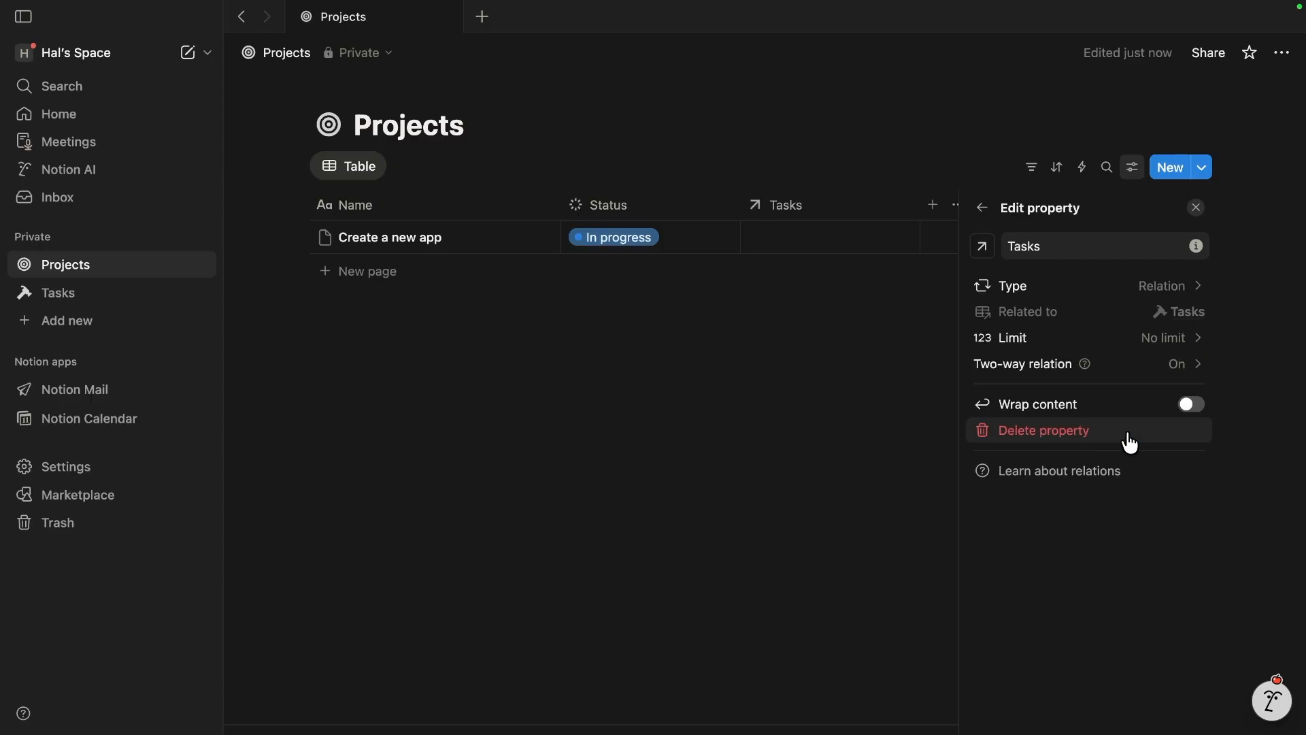
pyautogui.click(878, 398)
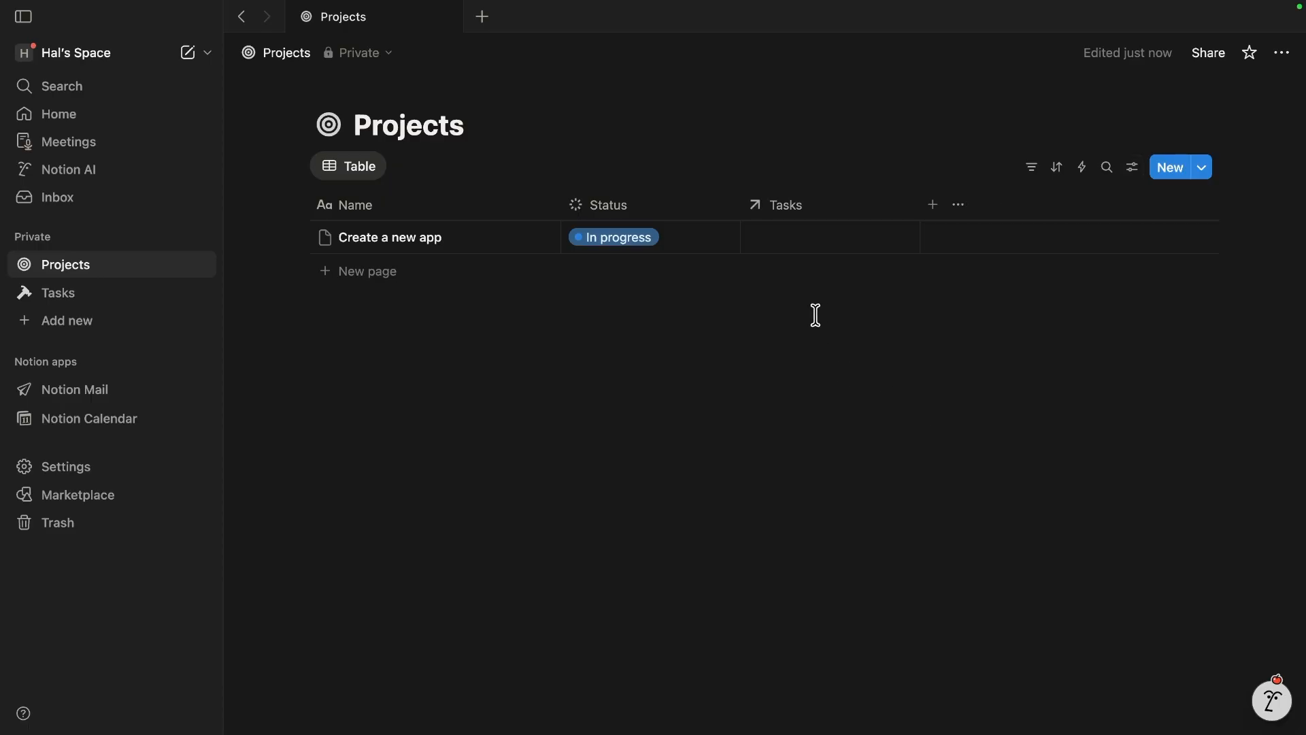
# - Link Task #2 and Task #1 to the Create a new app project through its Tasks relation
pyautogui.click(815, 248)
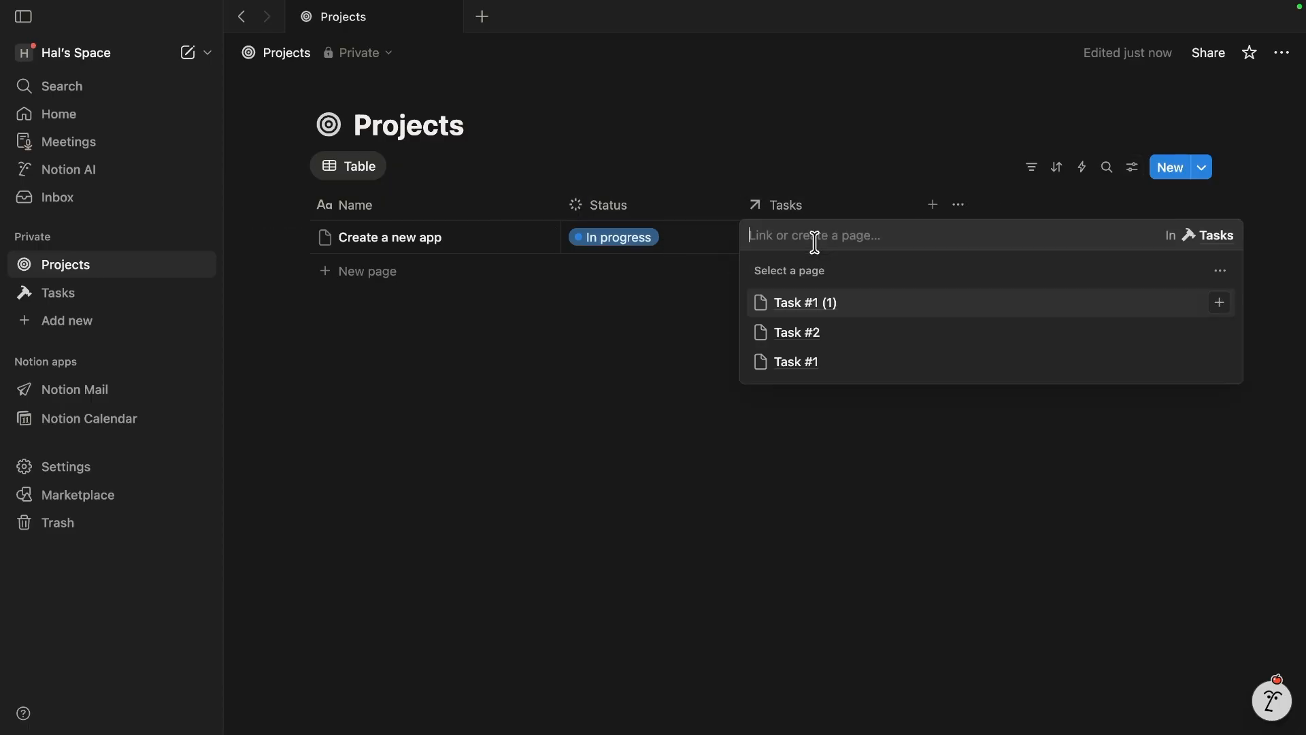
pyautogui.click(849, 346)
pyautogui.click(785, 394)
pyautogui.press('Escape')
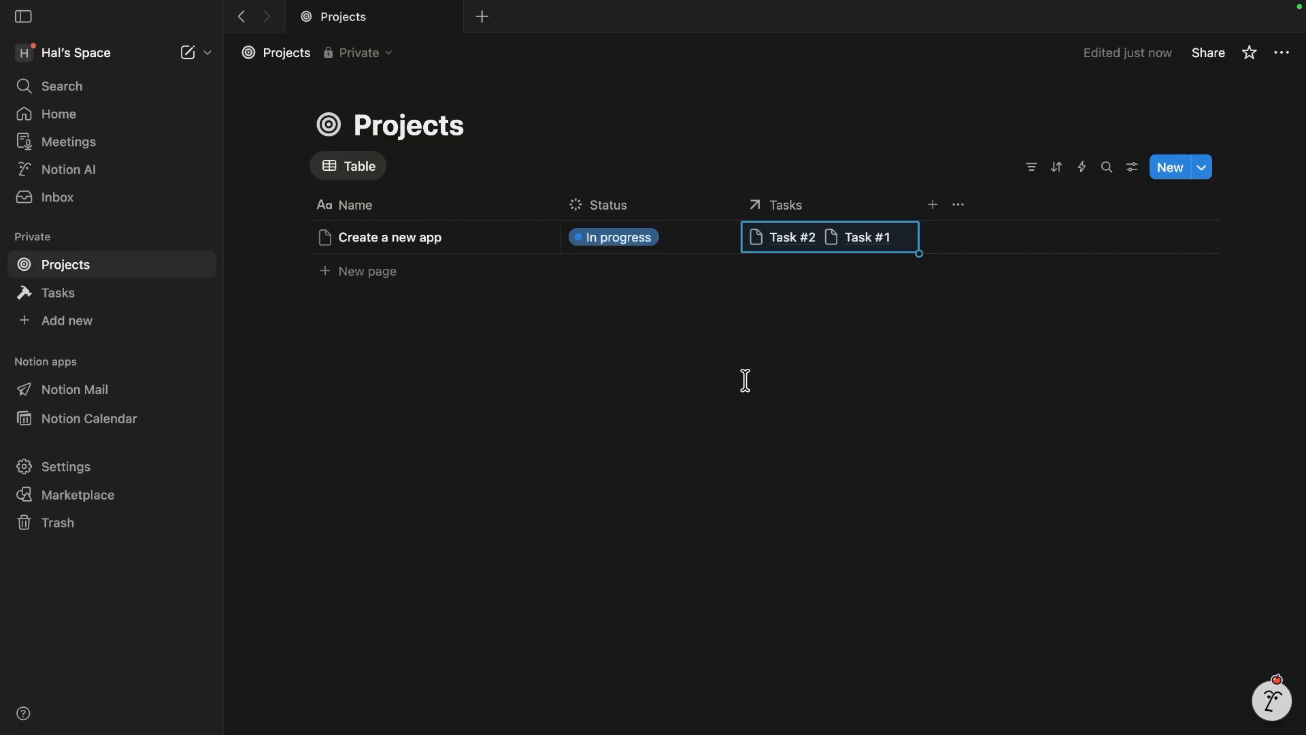
# - Examine the Tasks database's columns, including the Projects relation that shows which project each task is linked to
pyautogui.click(81, 292)
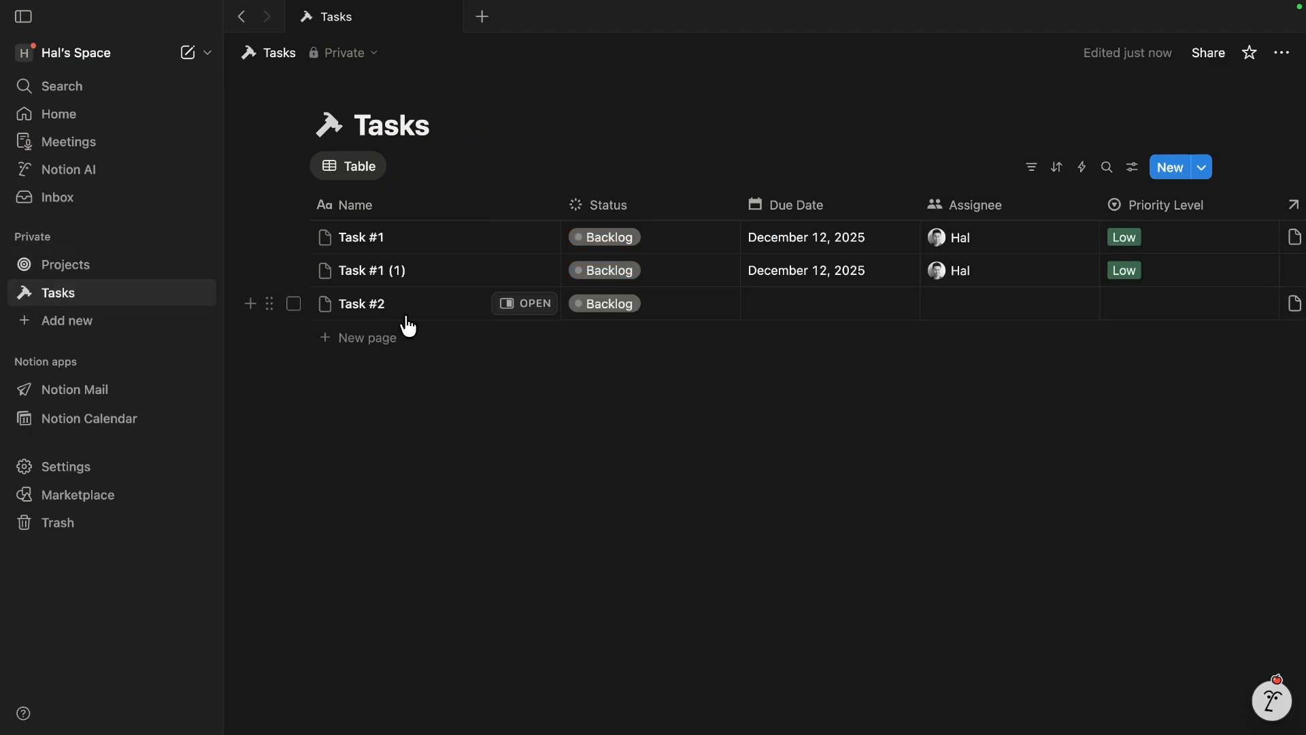
pyautogui.hscroll(5, 408, 325)
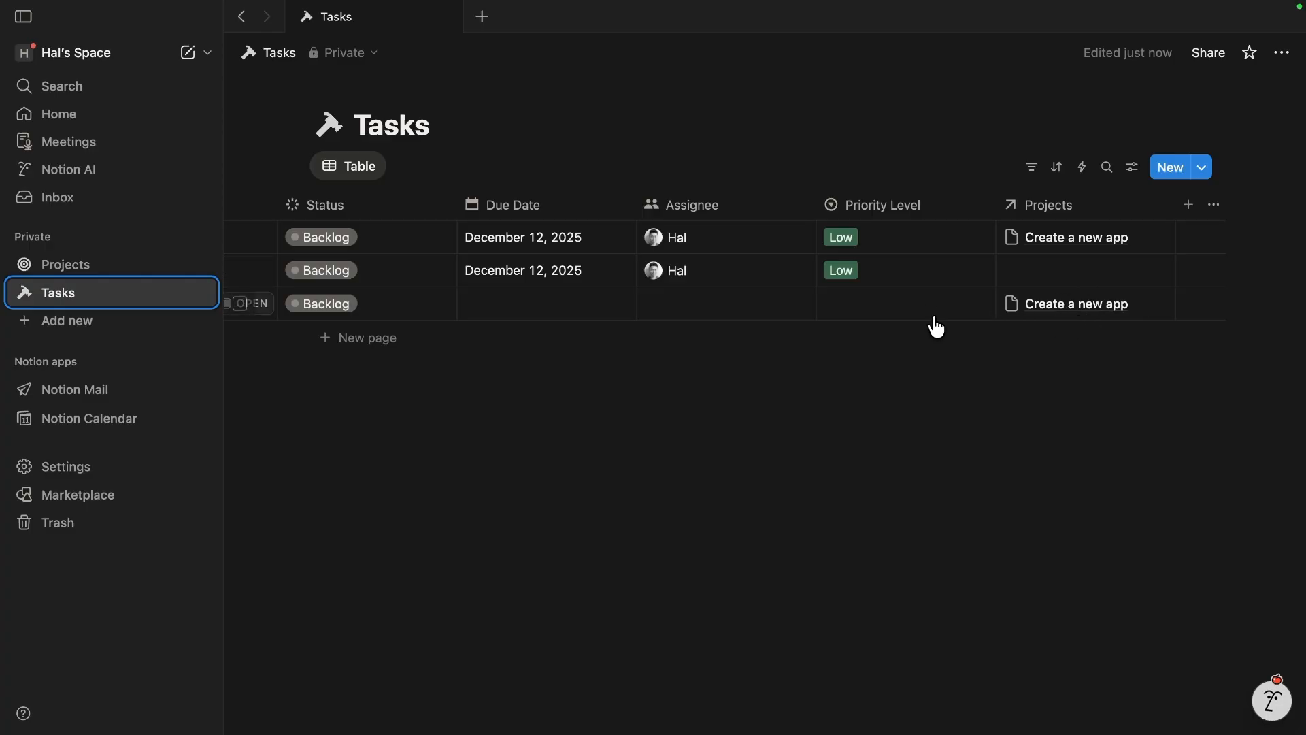
pyautogui.hscroll(-5, 939, 325)
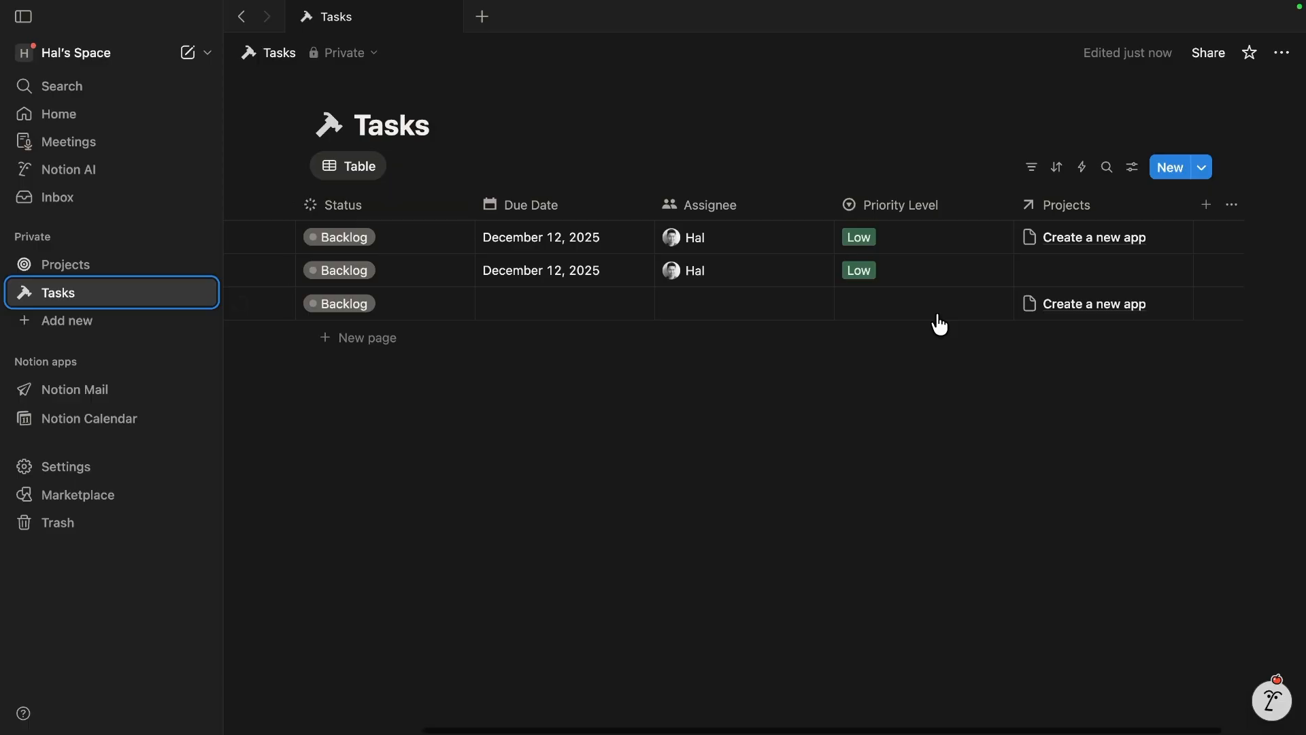
pyautogui.hscroll(-2, 939, 325)
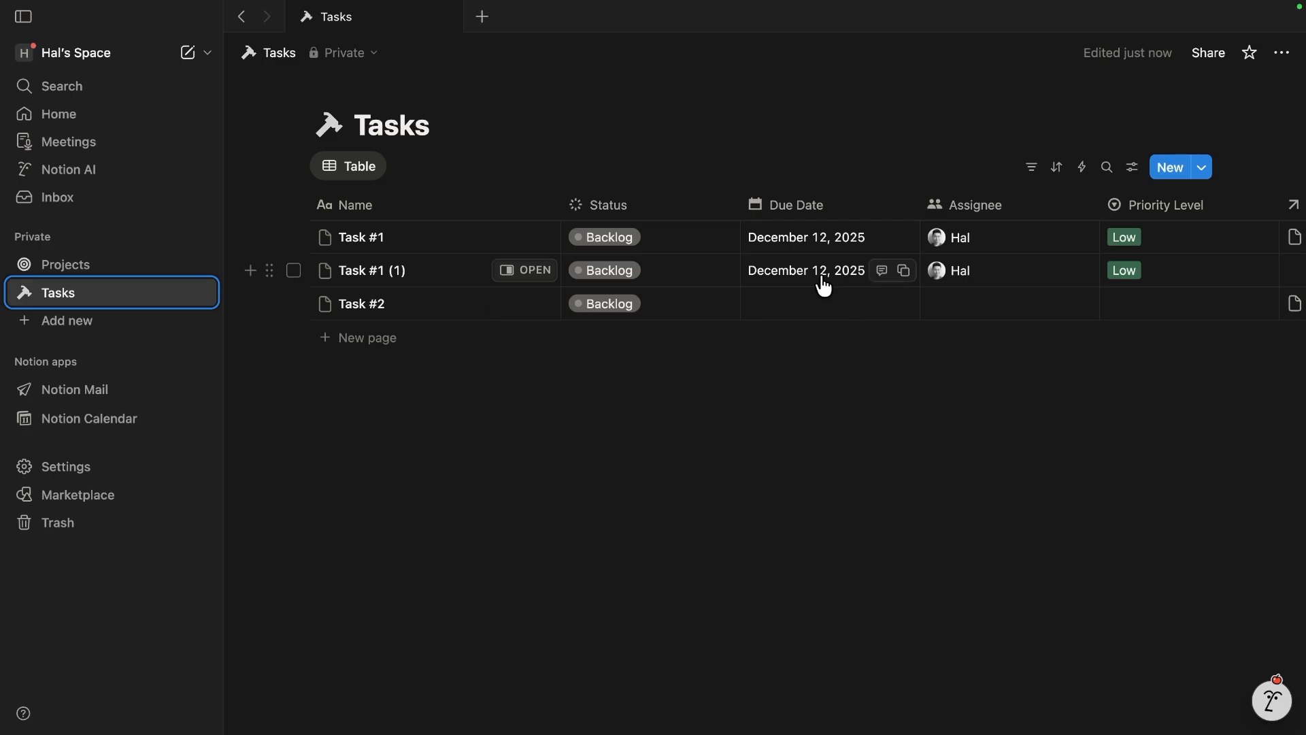
pyautogui.hscroll(5, 827, 279)
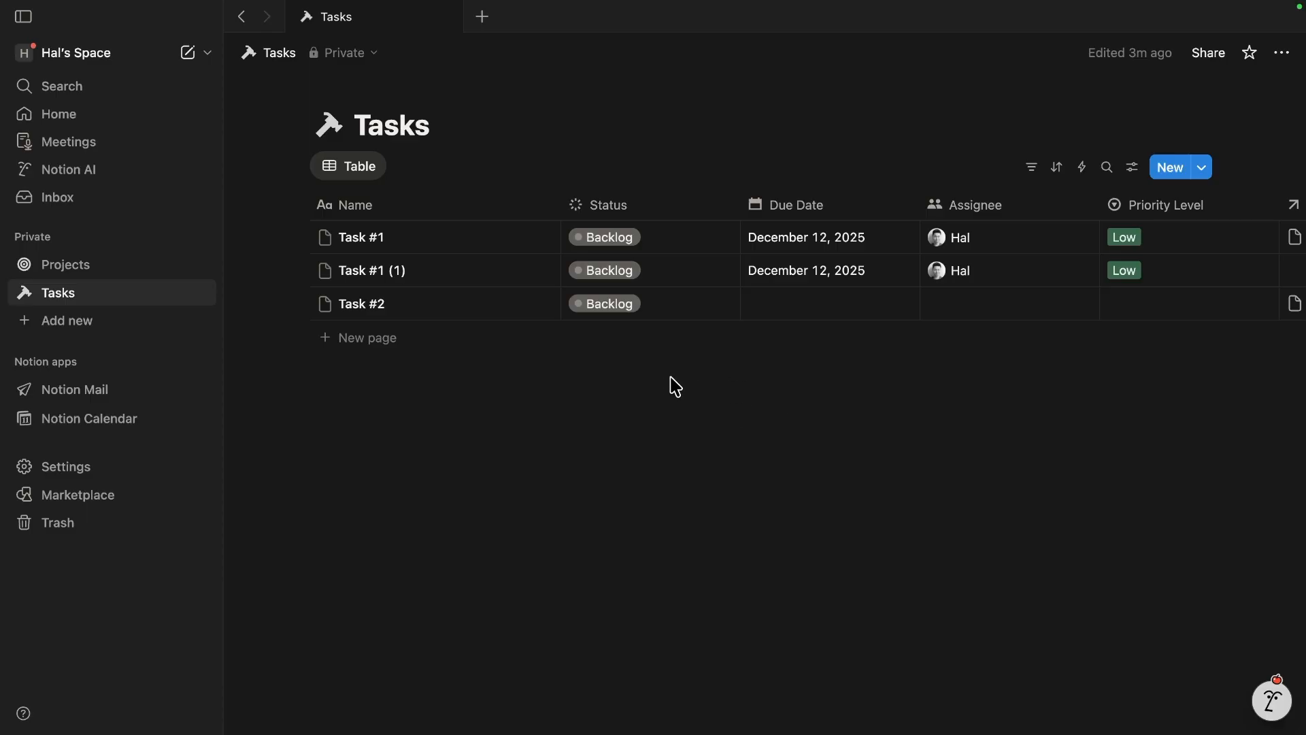
pyautogui.hscroll(3, 593, 345)
pyautogui.hscroll(-3, 592, 344)
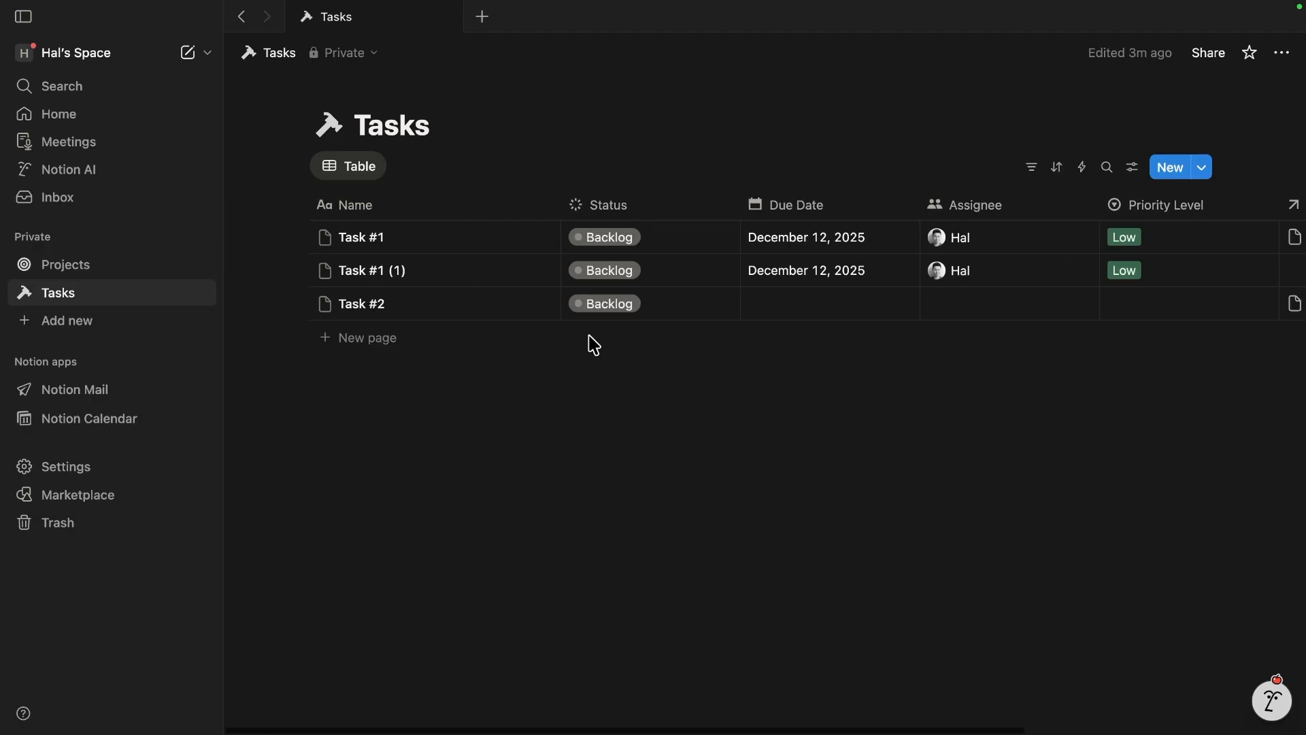
pyautogui.hscroll(3, 508, 323)
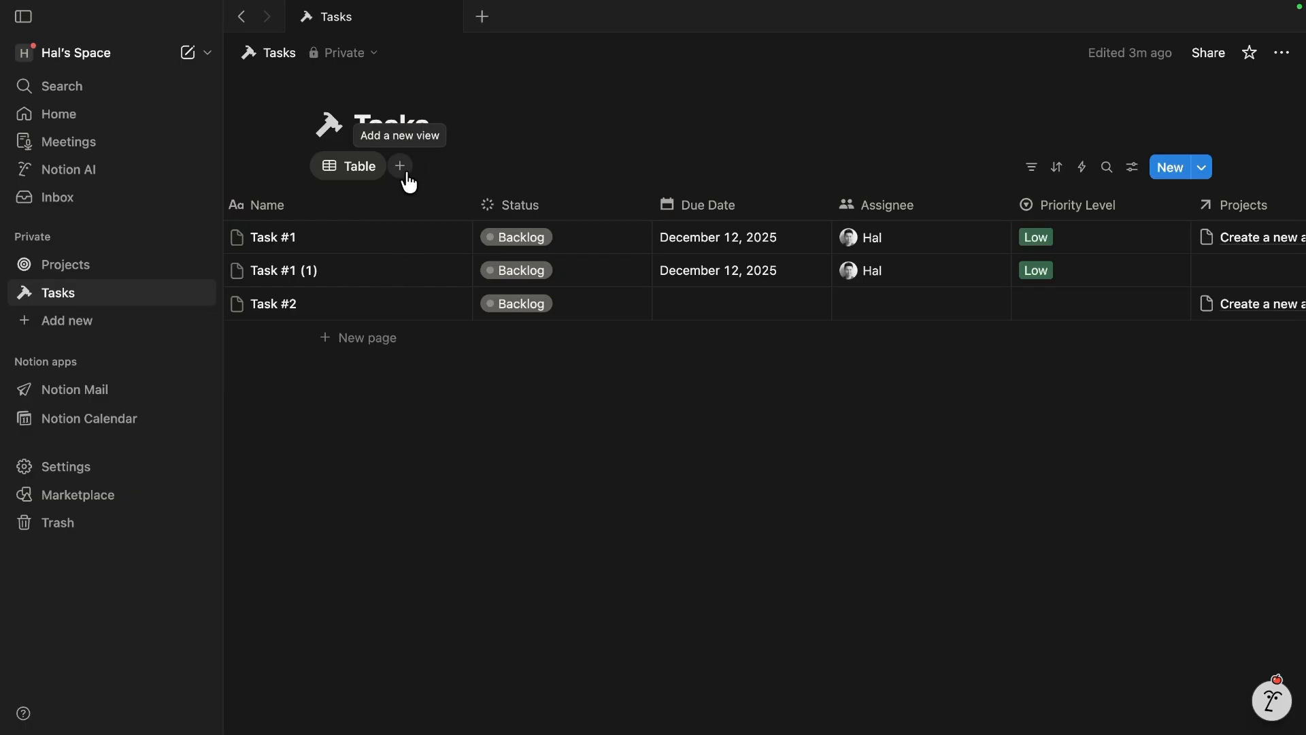
# - Add a board view named Kanban to the Tasks database
pyautogui.click(401, 167)
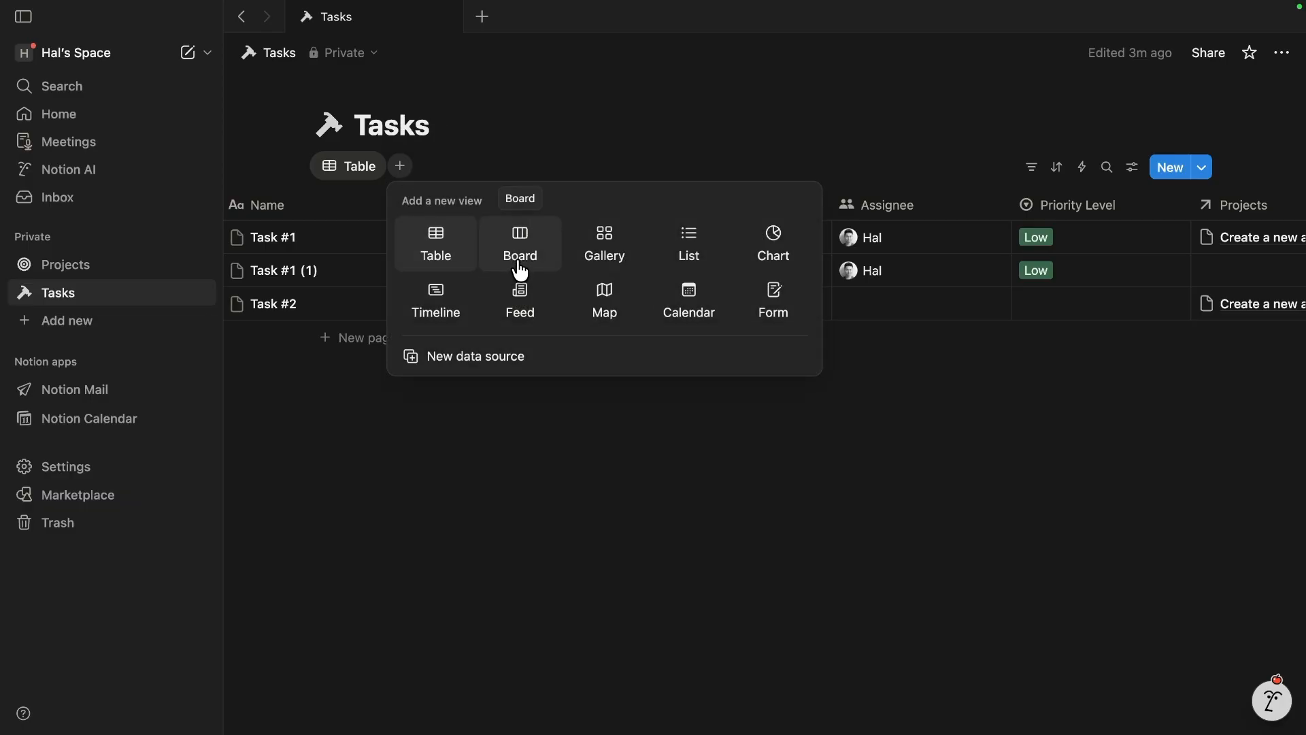
pyautogui.click(437, 151)
pyautogui.click(400, 169)
pyautogui.click(522, 239)
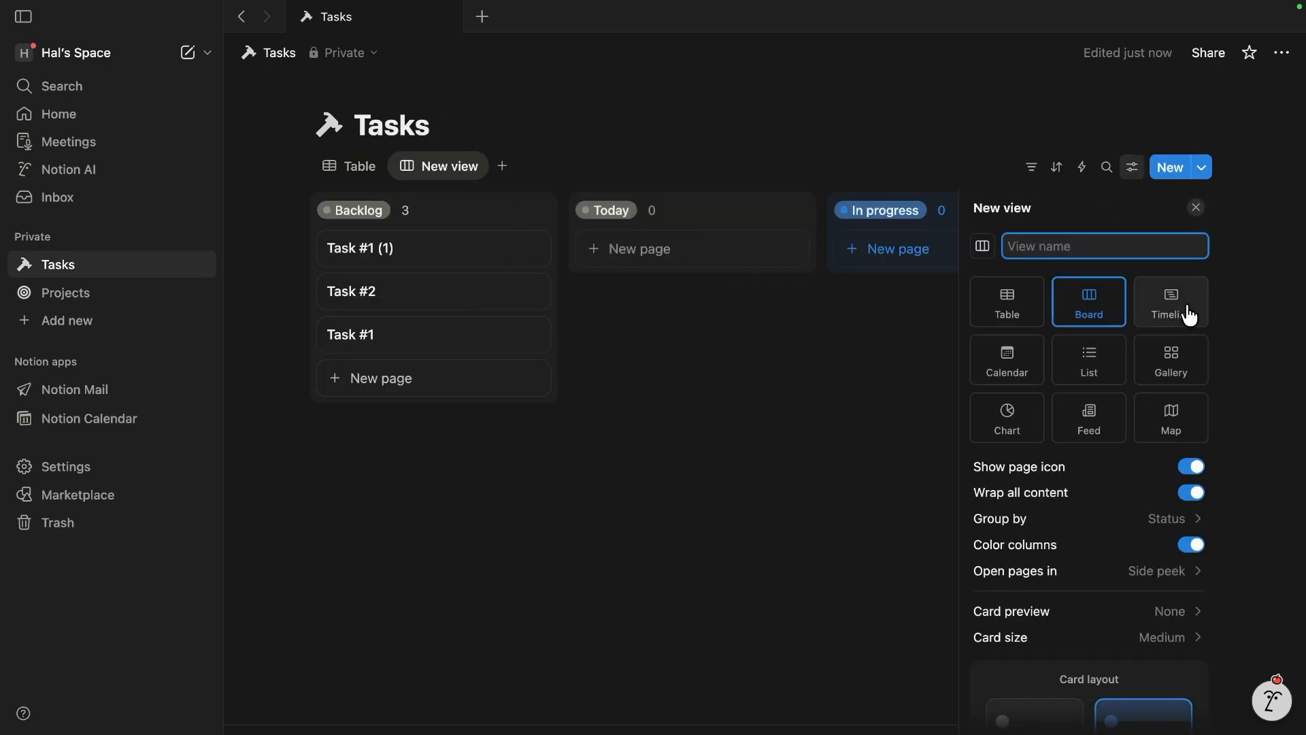
pyautogui.write('Kanban')
pyautogui.press('Return')
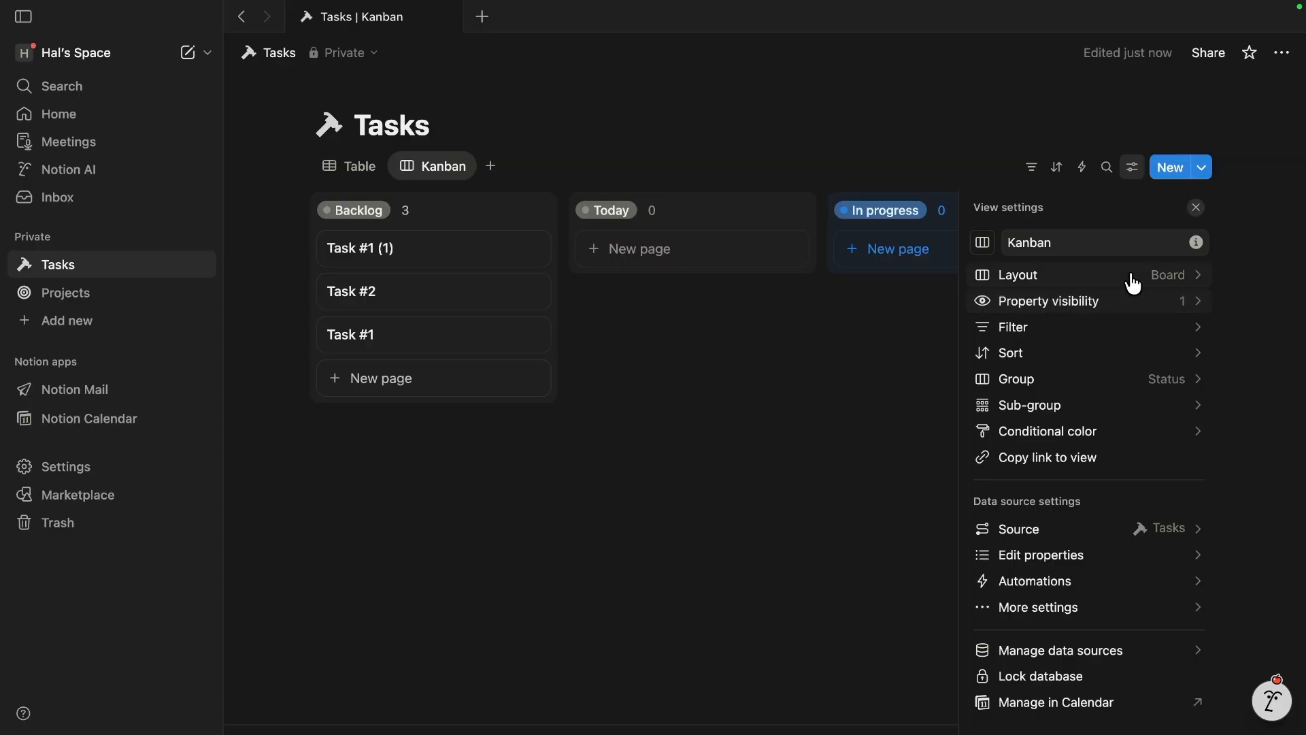
pyautogui.click(694, 461)
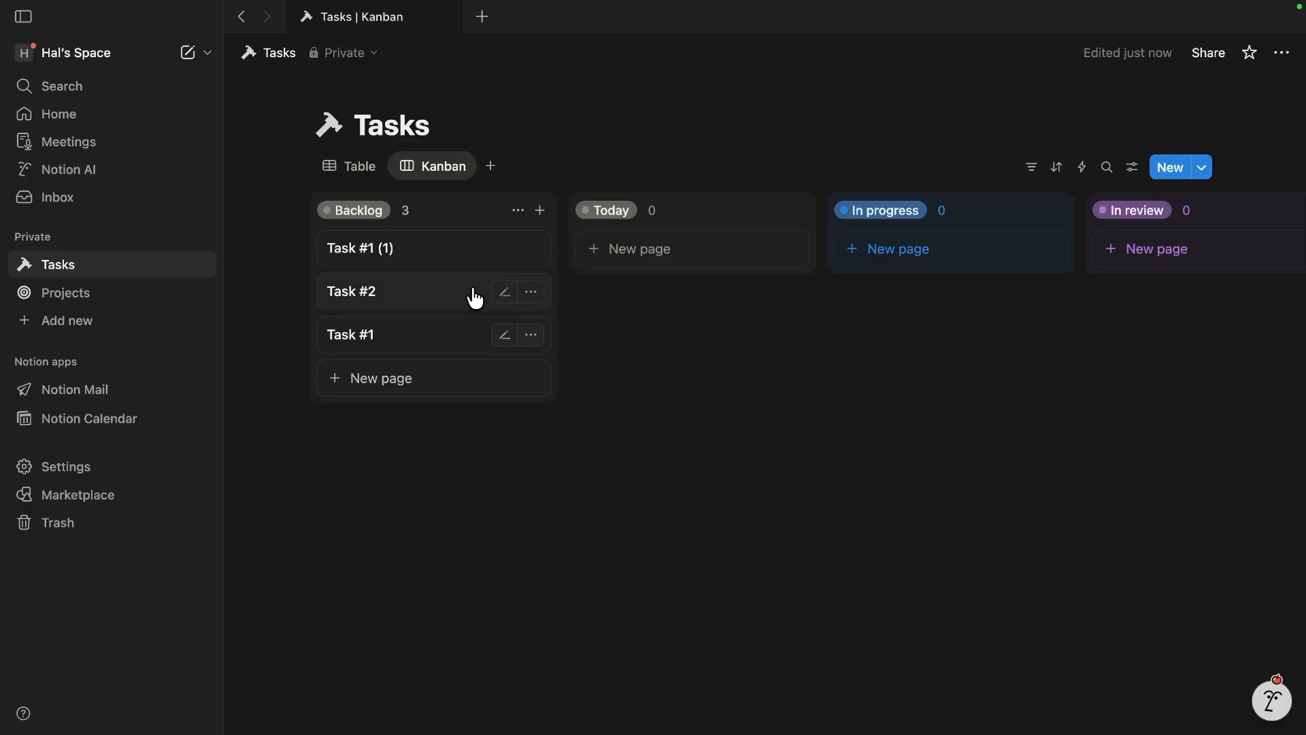
# - Move the Task #1 (1) card from Backlog through In progress and In review to Done on the Kanban board
pyautogui.hscroll(2, 547, 326)
pyautogui.hscroll(6, 546, 326)
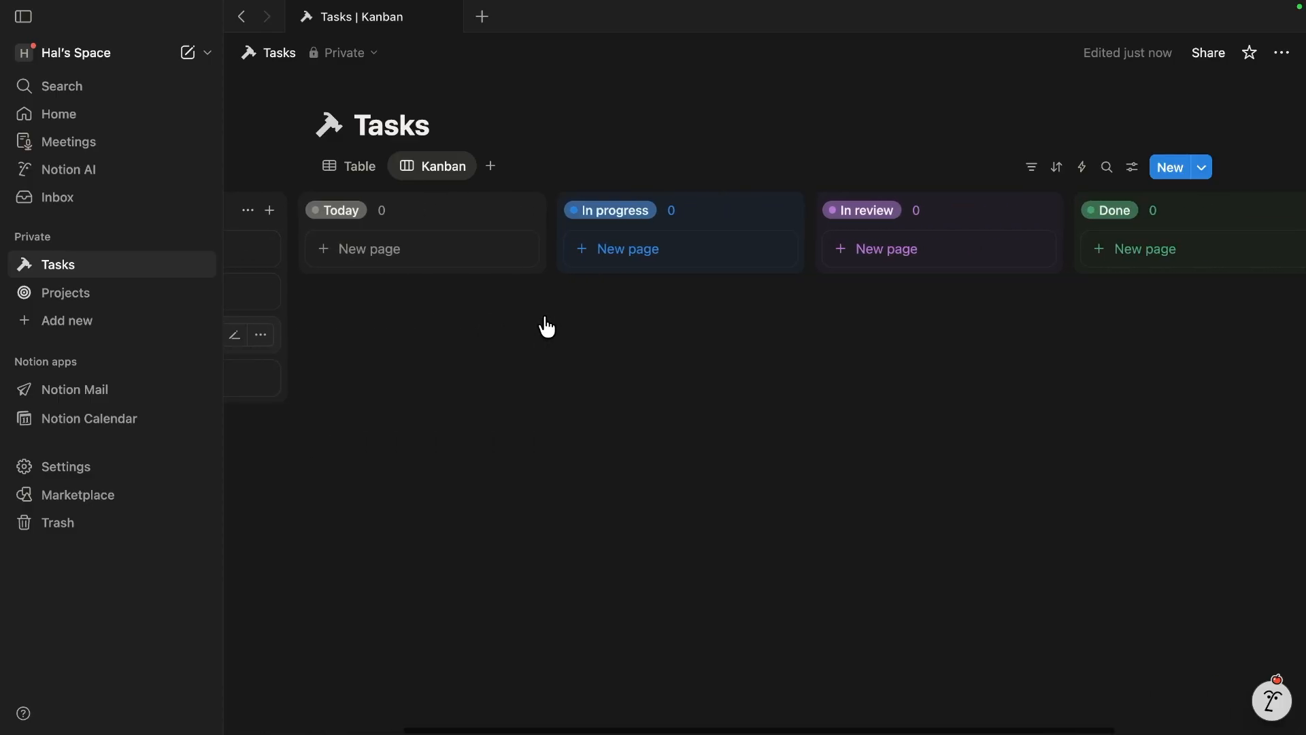
pyautogui.hscroll(-8, 546, 326)
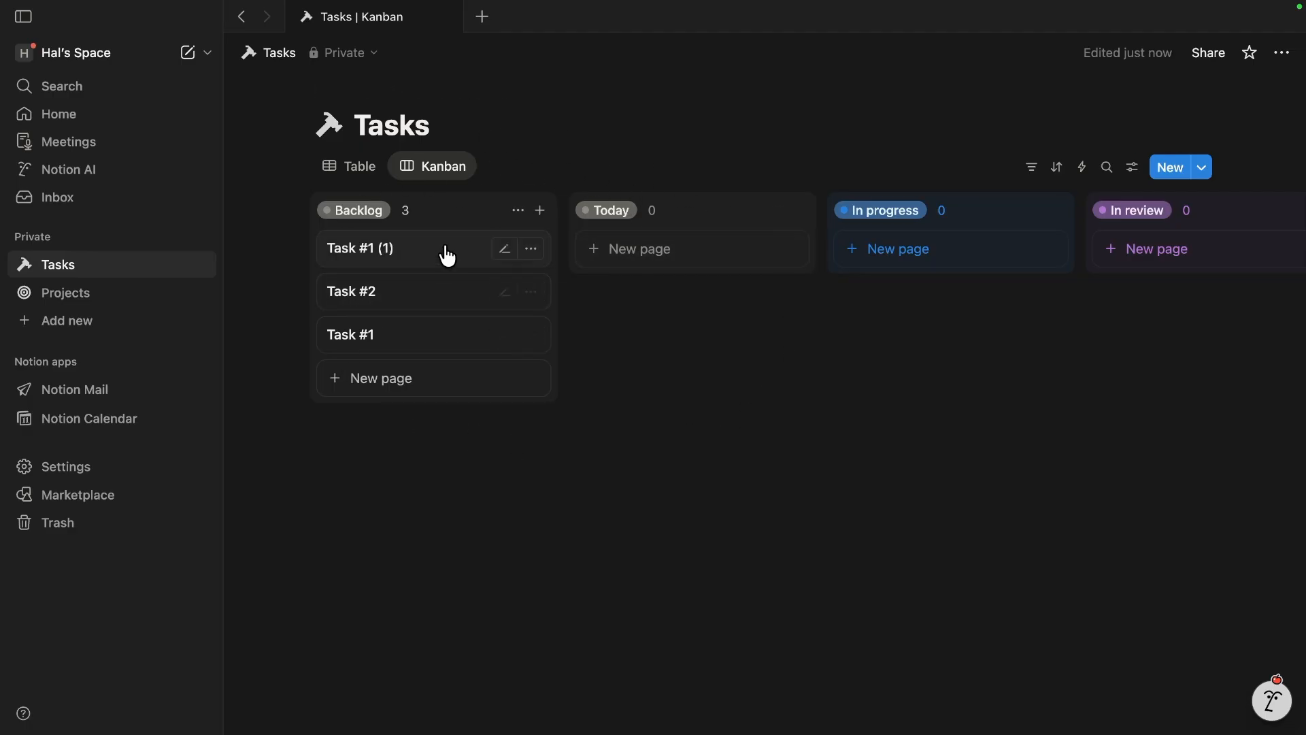
pyautogui.moveTo(443, 254); pyautogui.dragTo(918, 252)
pyautogui.hscroll(6, 816, 323)
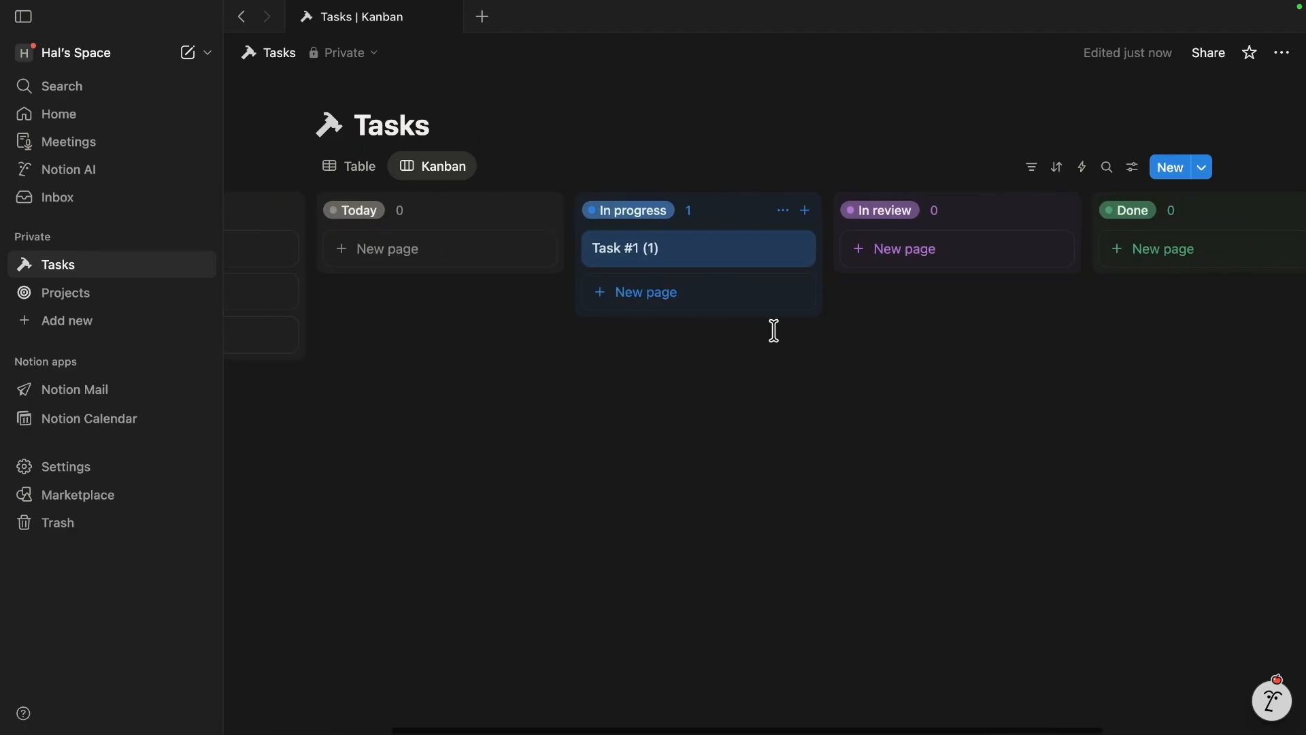
pyautogui.moveTo(534, 258); pyautogui.dragTo(758, 289)
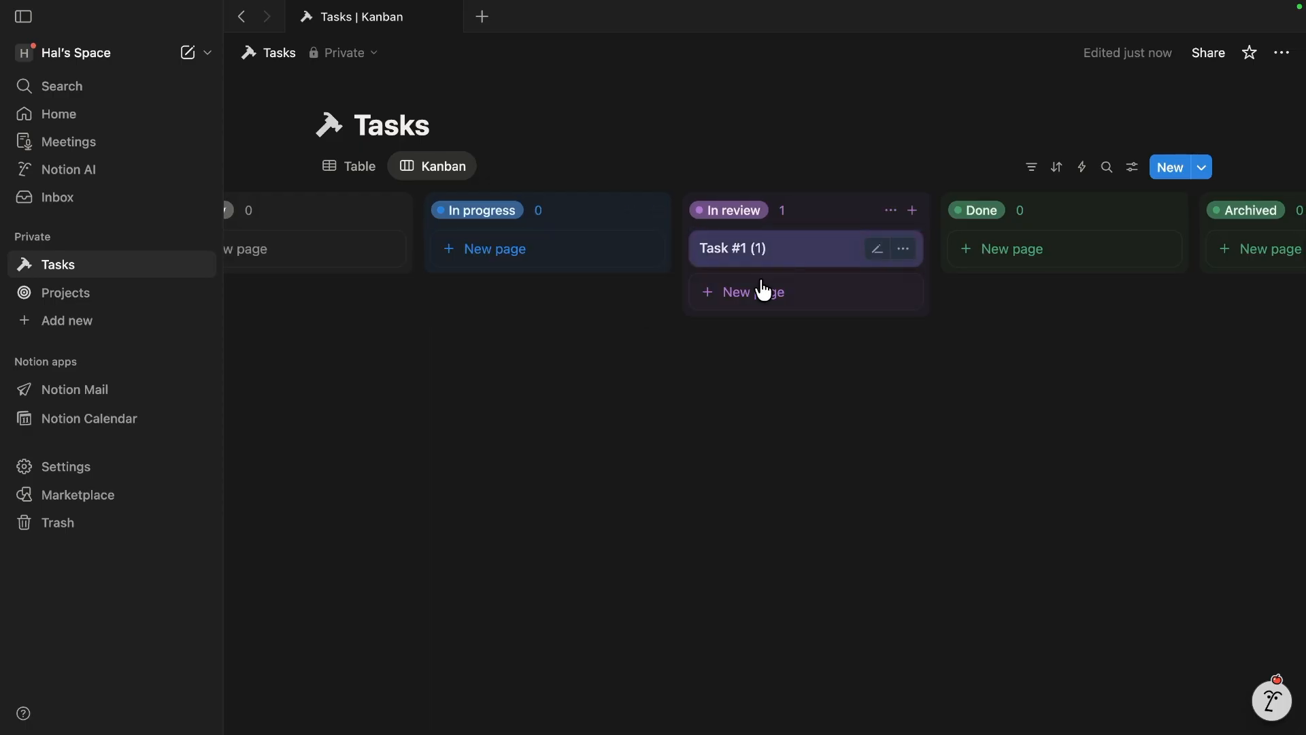
pyautogui.hscroll(3, 723, 315)
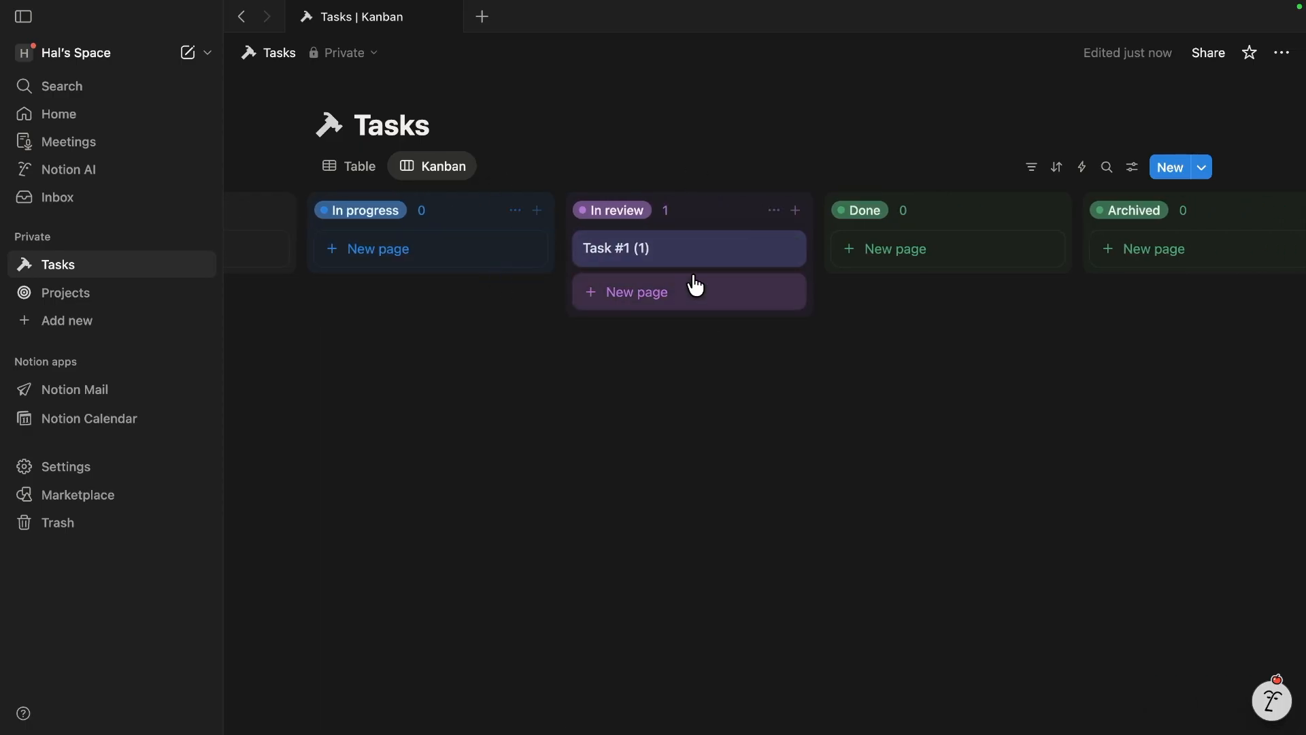
pyautogui.moveTo(677, 264); pyautogui.dragTo(980, 255)
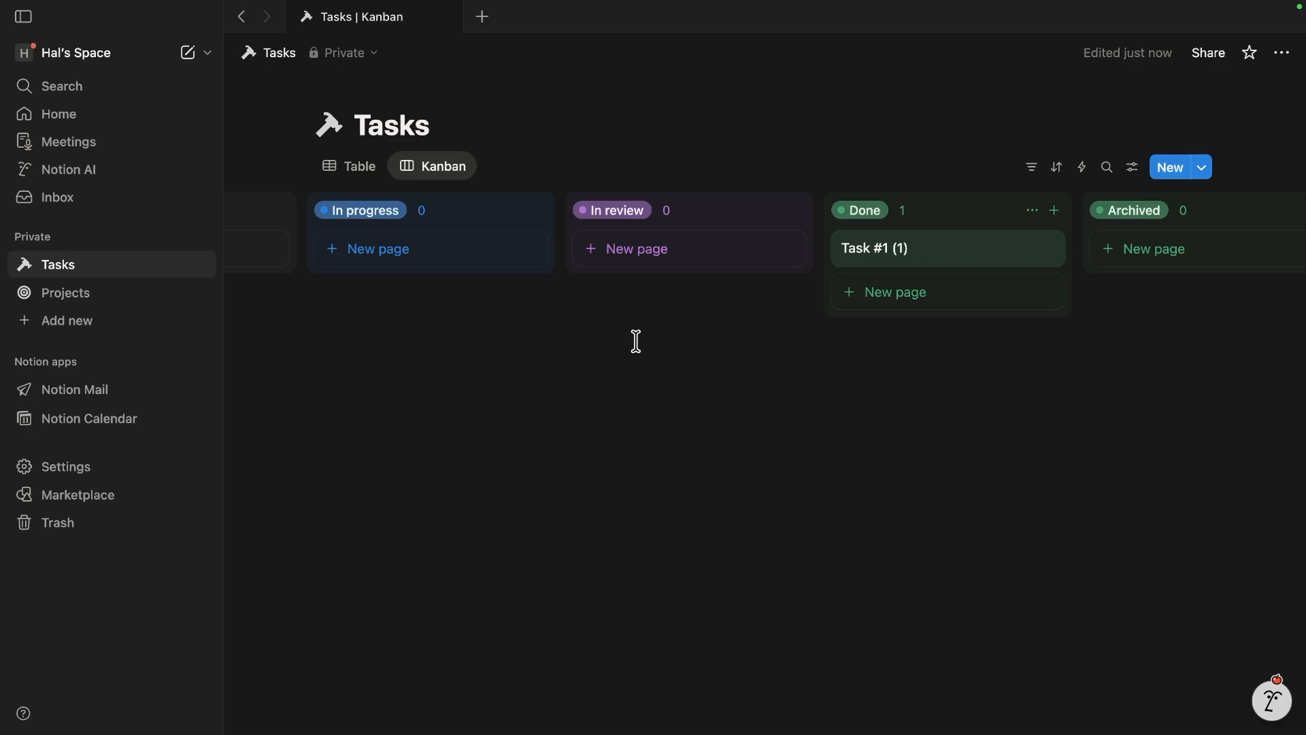
pyautogui.hscroll(-8, 636, 341)
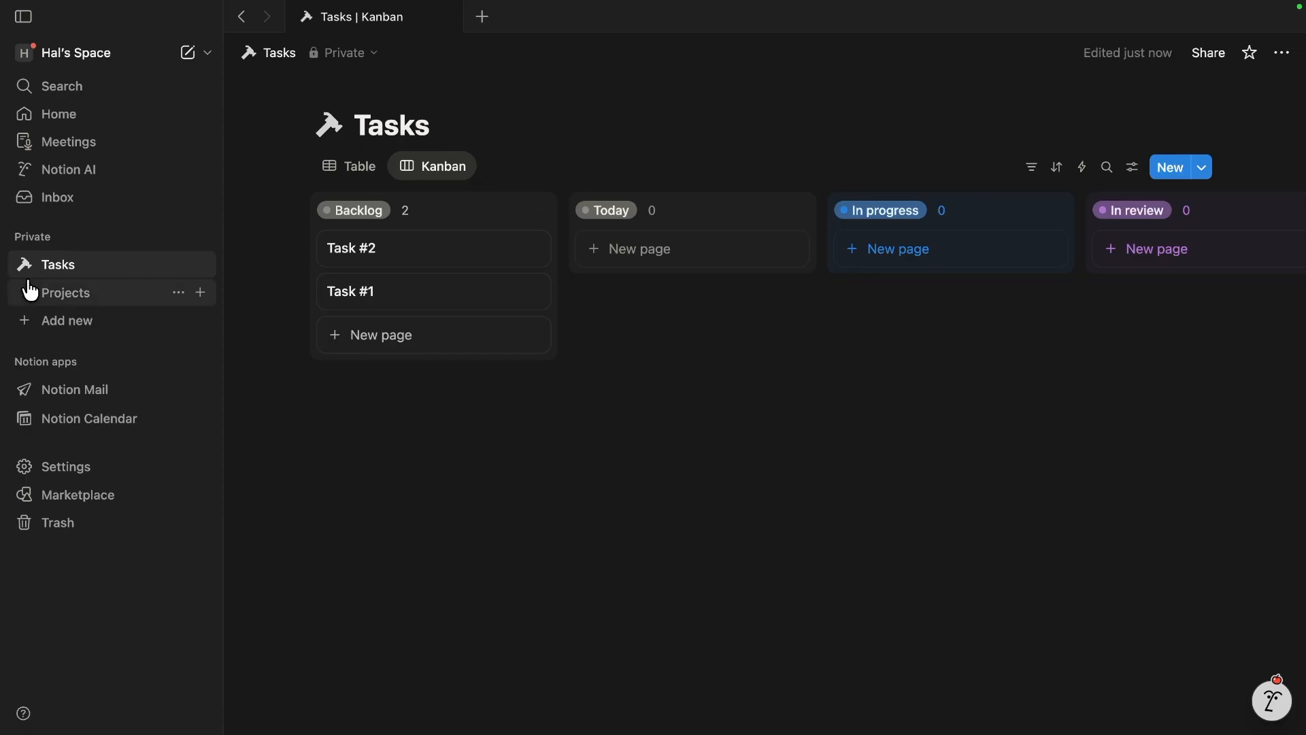
# - Add two new rows named Project #2 and Project #3 to the Projects database
pyautogui.click(66, 298)
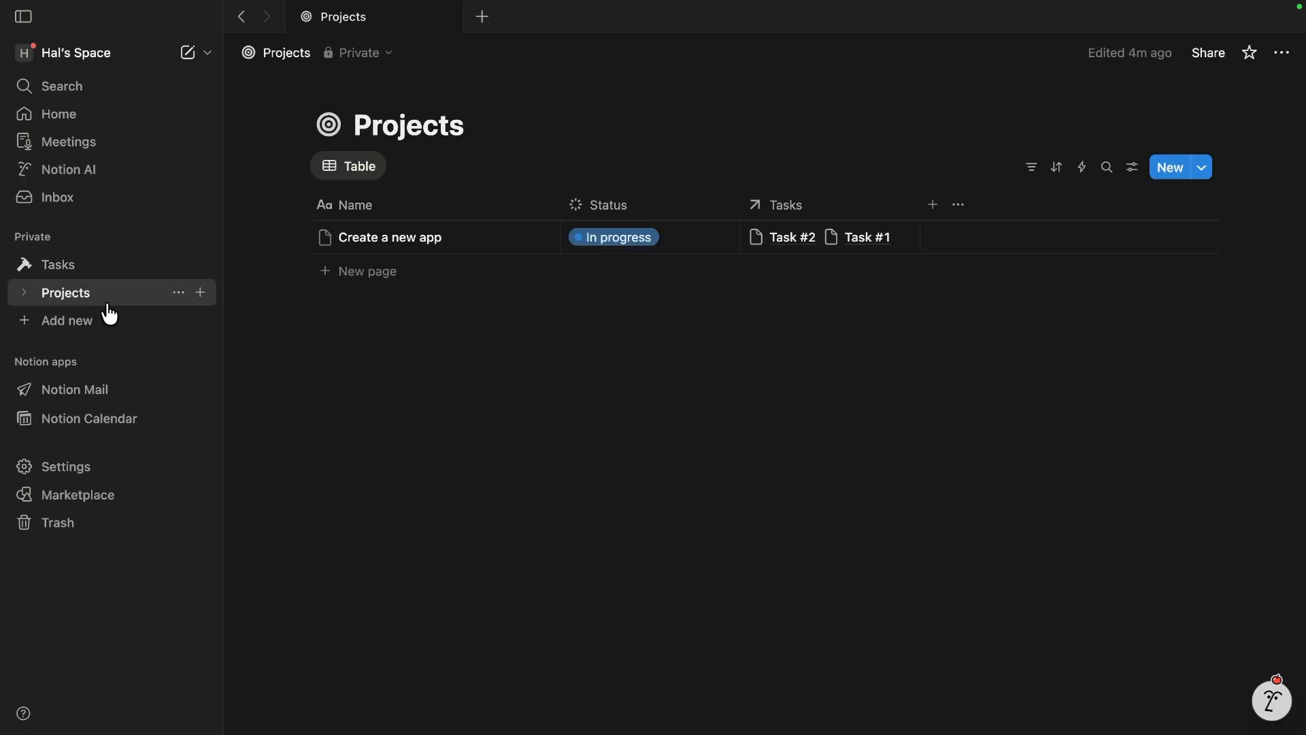
pyautogui.click(393, 281)
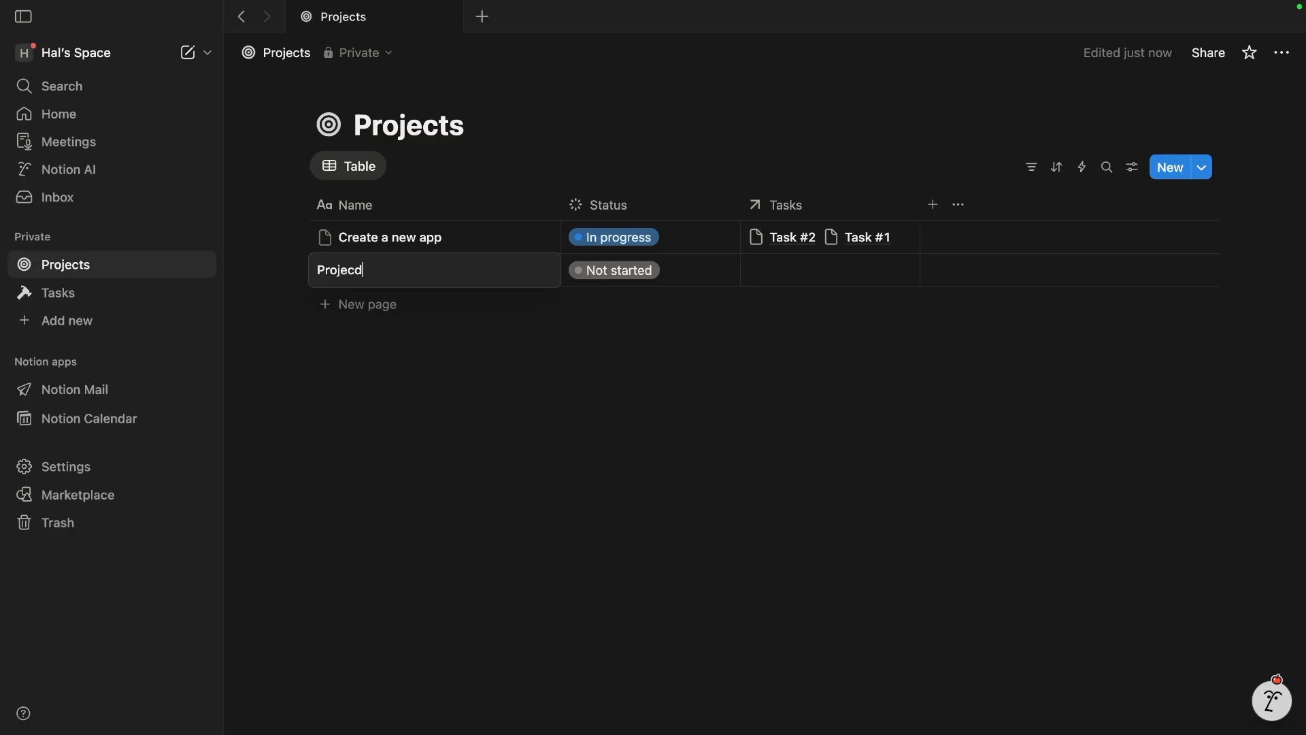
pyautogui.write('Project #2')
pyautogui.press('Return')
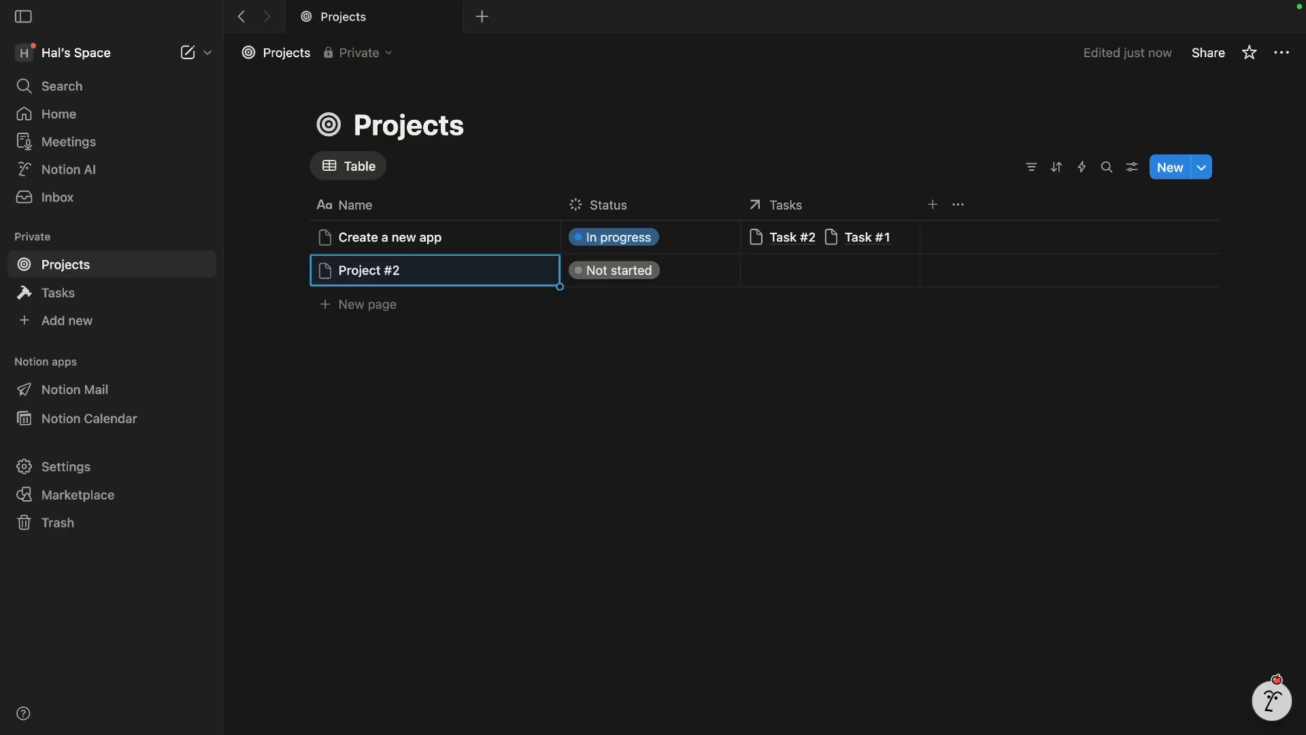
pyautogui.click(330, 304)
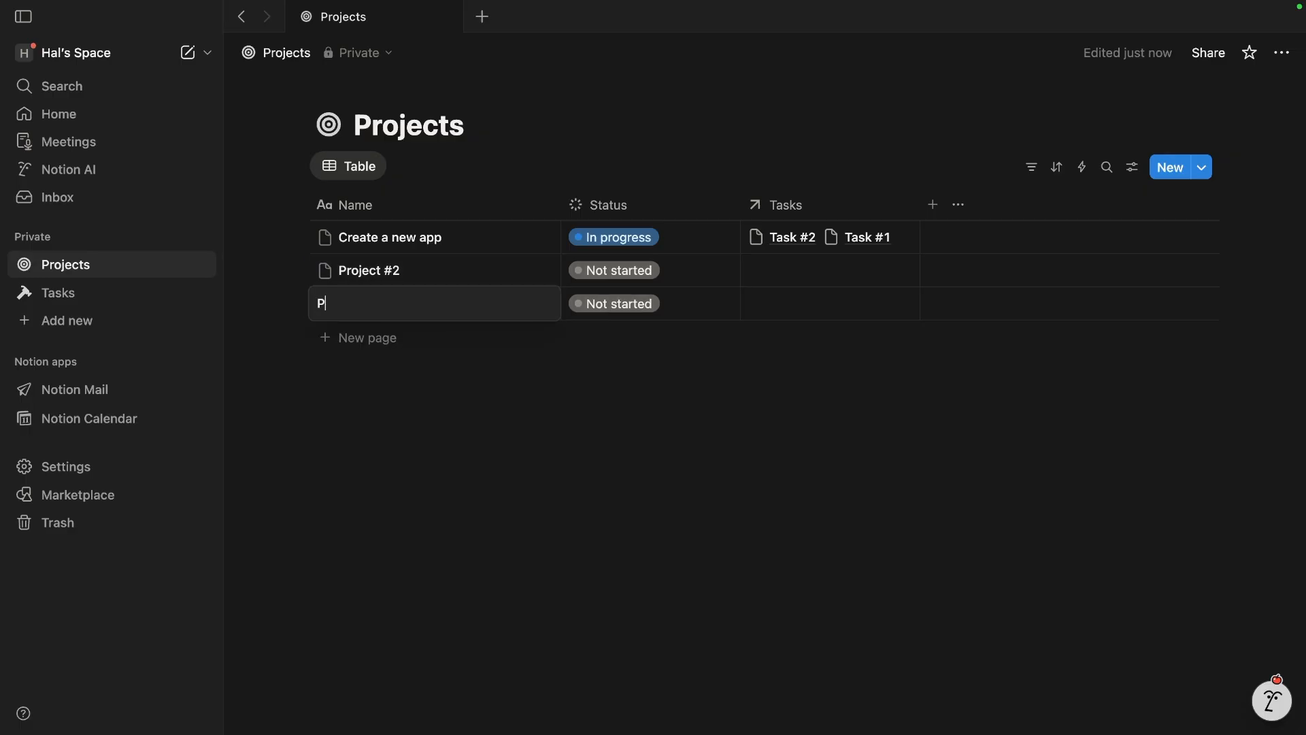
pyautogui.press('Return')
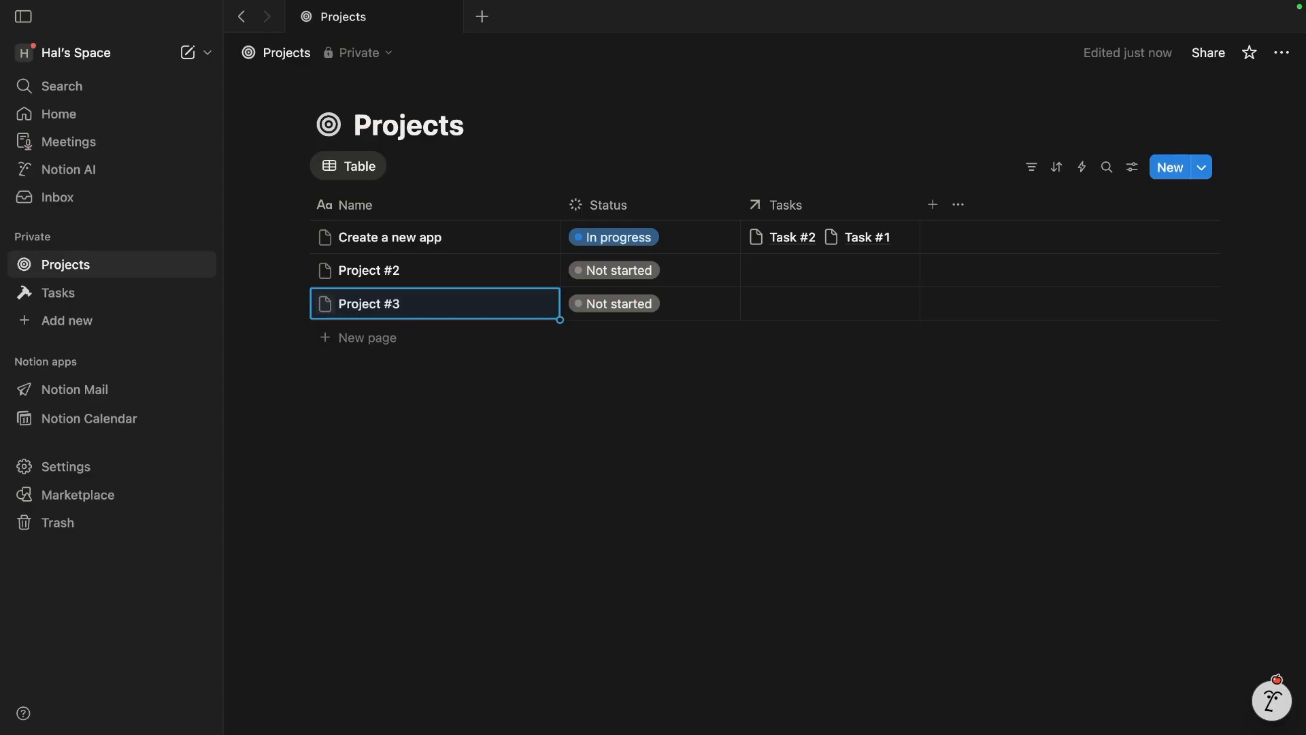
# - Add a new row named Task for Project #2 in the Tasks database's table view
pyautogui.click(108, 295)
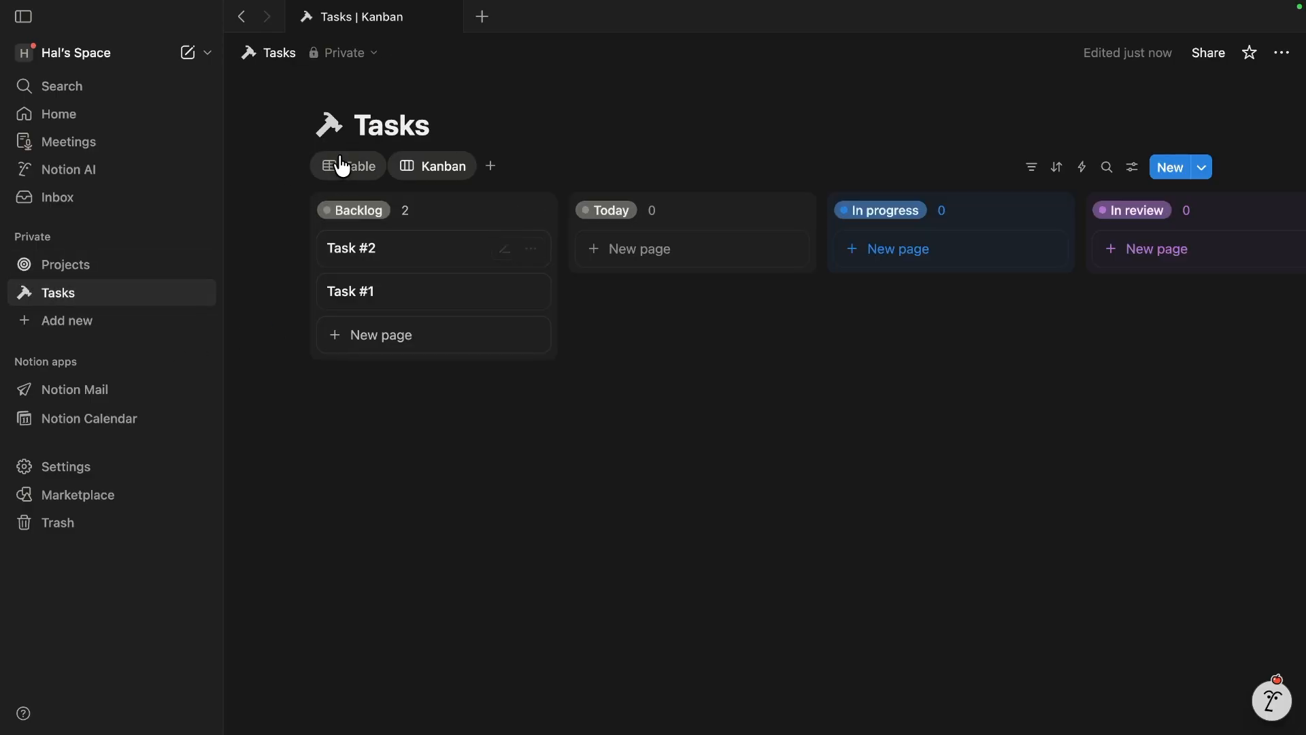
pyautogui.click(344, 168)
pyautogui.click(378, 339)
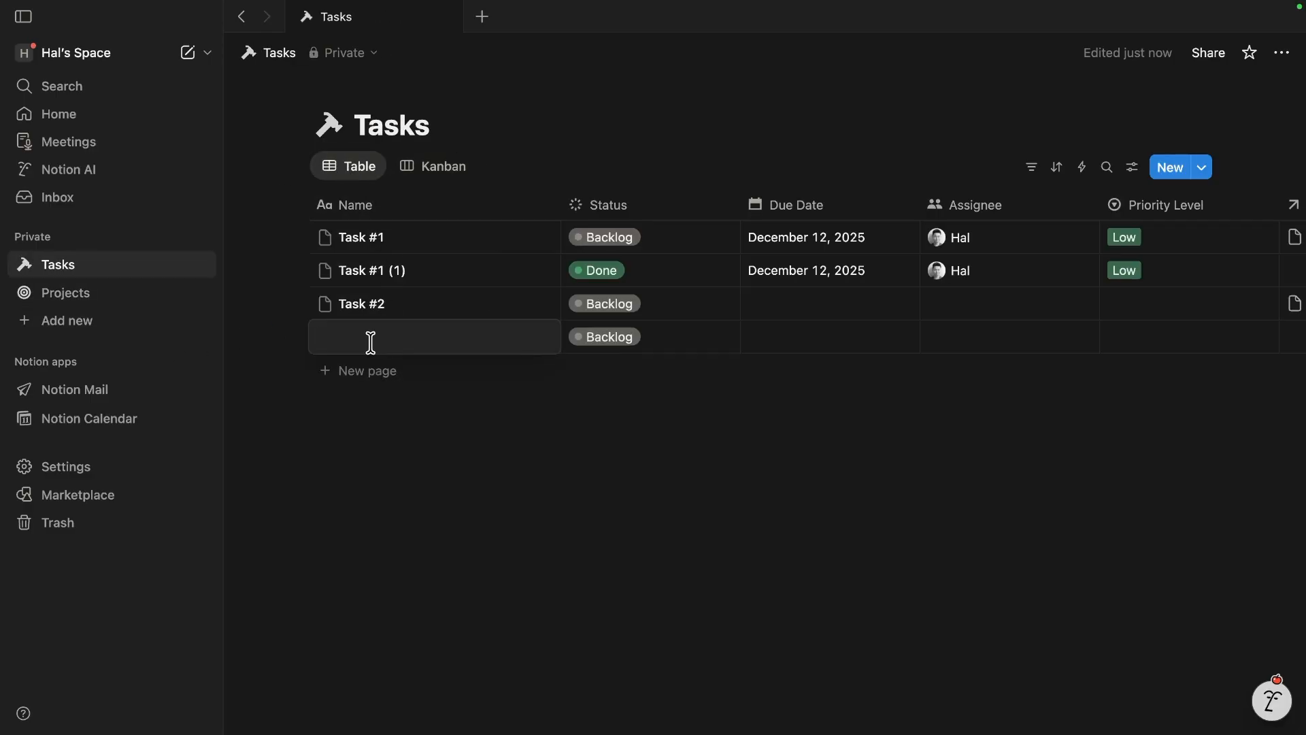
pyautogui.write('Task for Project #2')
pyautogui.press('Return')
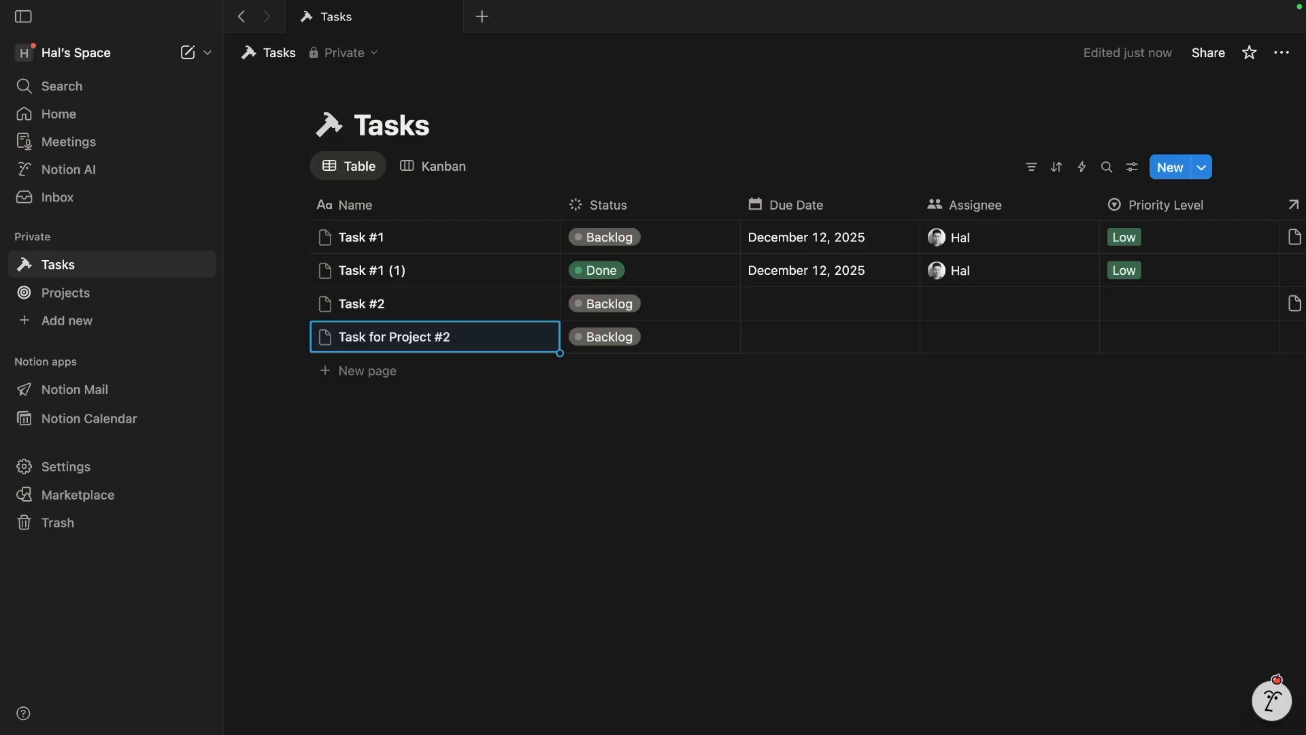
# - Add a row named Task for Project #3, and link the Project #2 and Project #3 tasks to their matching projects
pyautogui.write('Task for Project #3')
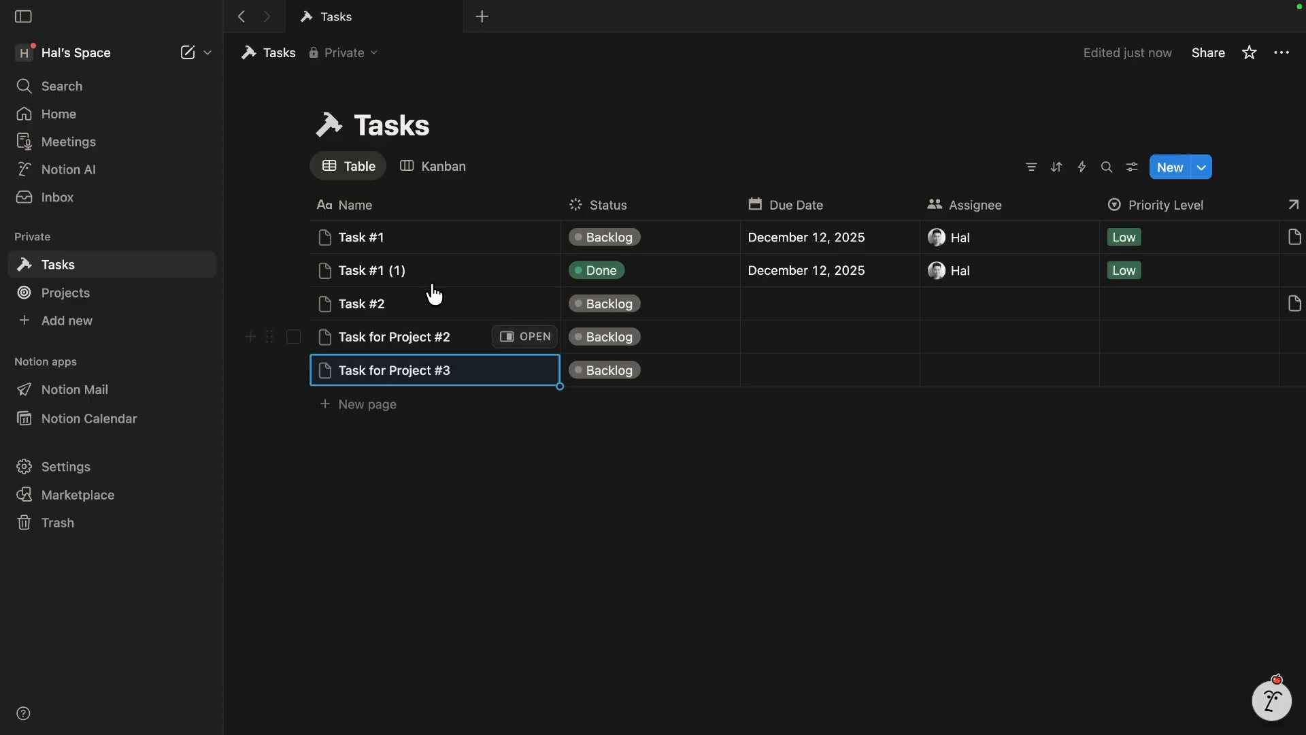
pyautogui.hscroll(3, 719, 335)
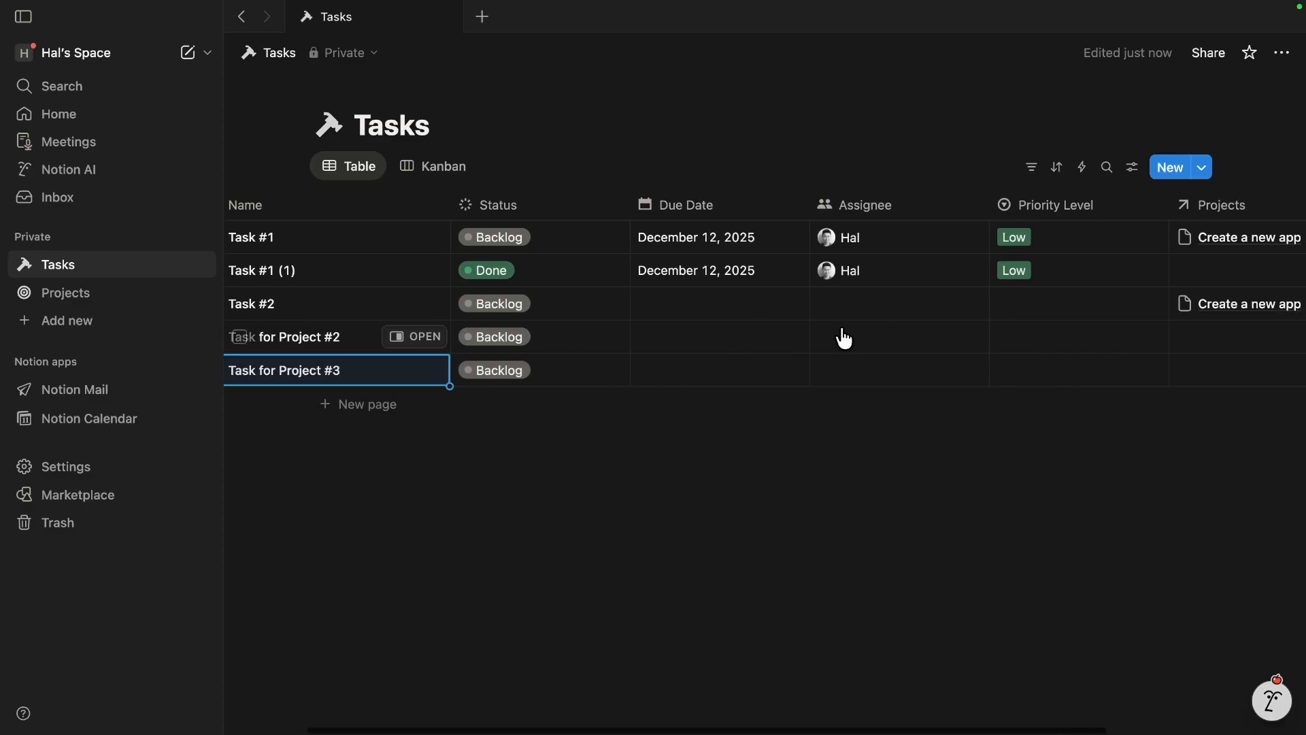
pyautogui.click(1229, 344)
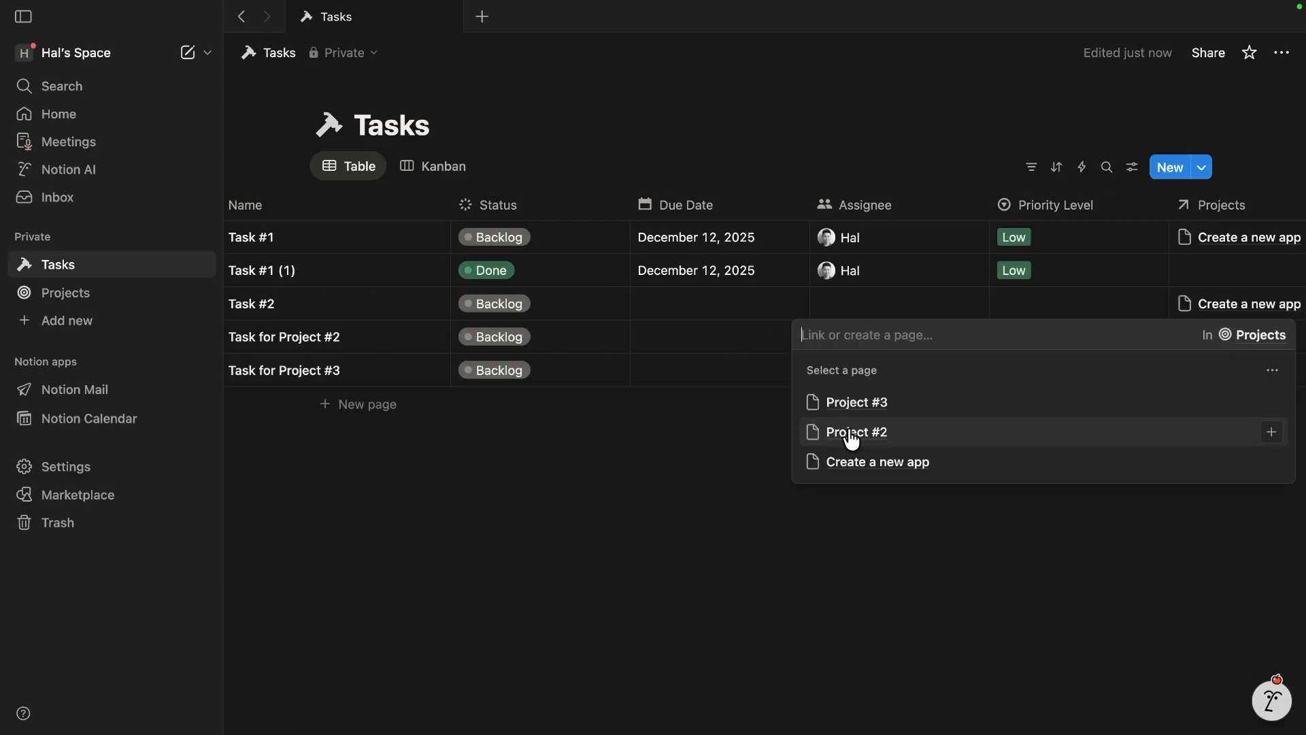
pyautogui.click(853, 432)
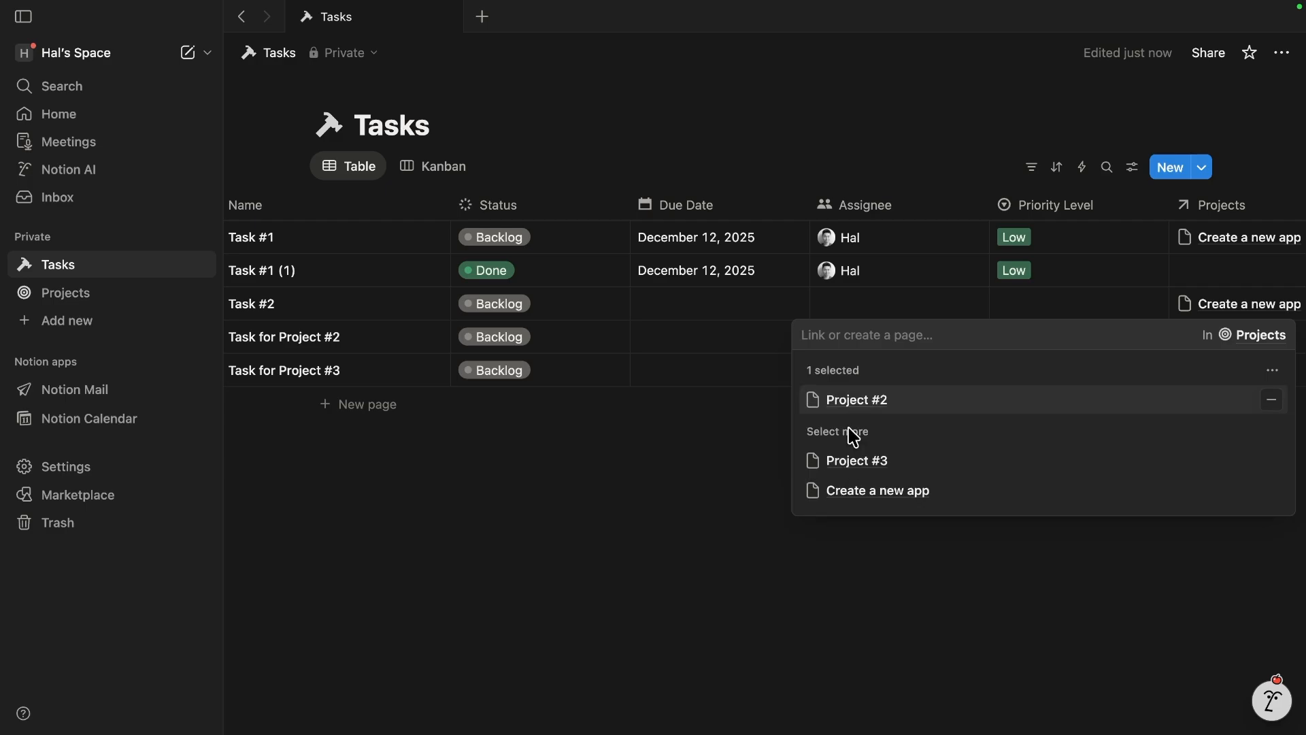
pyautogui.click(742, 444)
pyautogui.click(1223, 370)
pyautogui.click(900, 465)
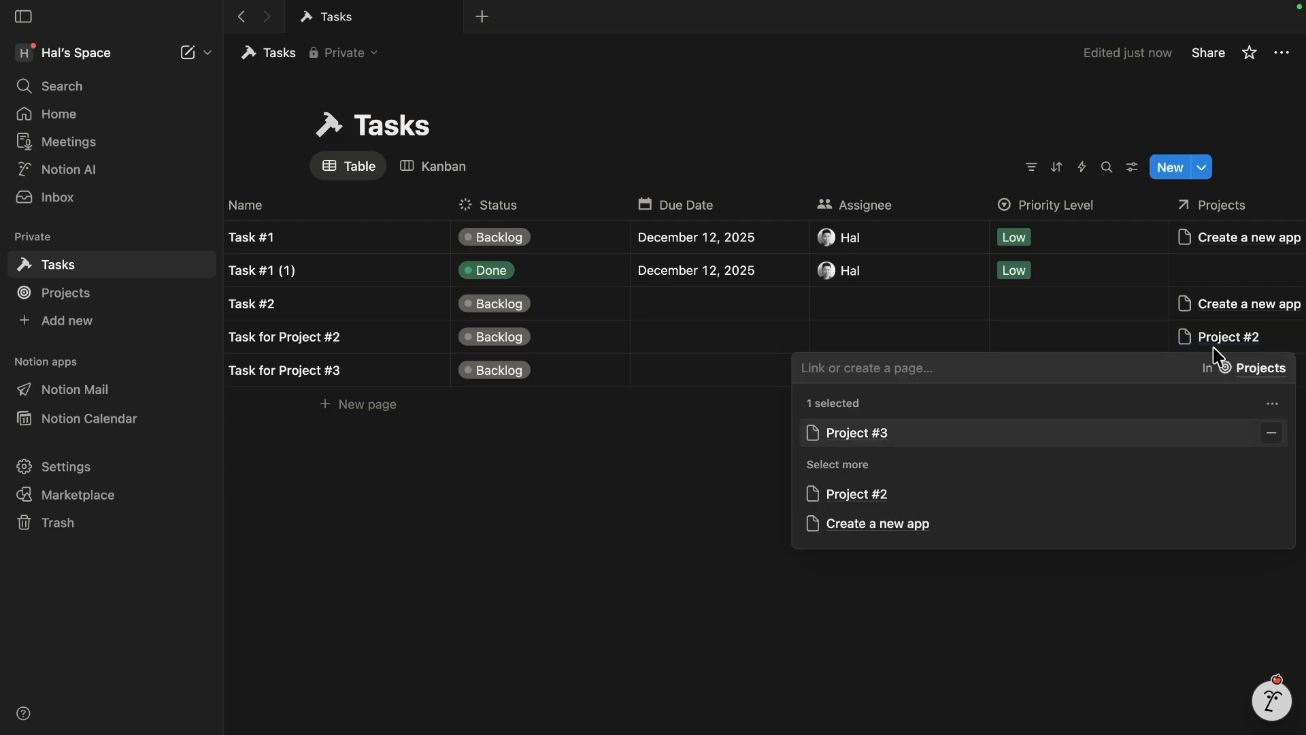
pyautogui.press('Escape')
# - Link Task #1 (1) to the Create a new app project in its Projects relation
pyautogui.click(1236, 277)
pyautogui.click(916, 398)
pyautogui.click(657, 455)
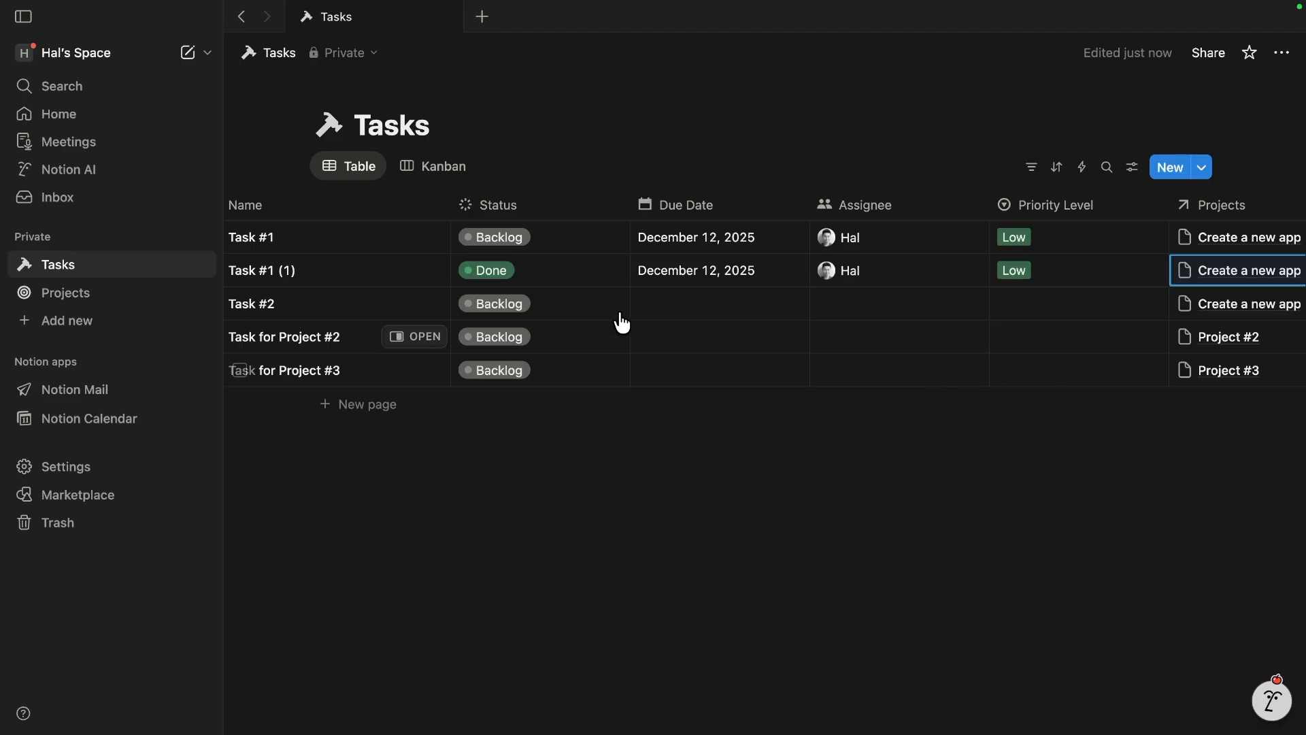
# - Rename the Kanban view of the Tasks database to My Tasks and collapse the sidebar
pyautogui.click(442, 168)
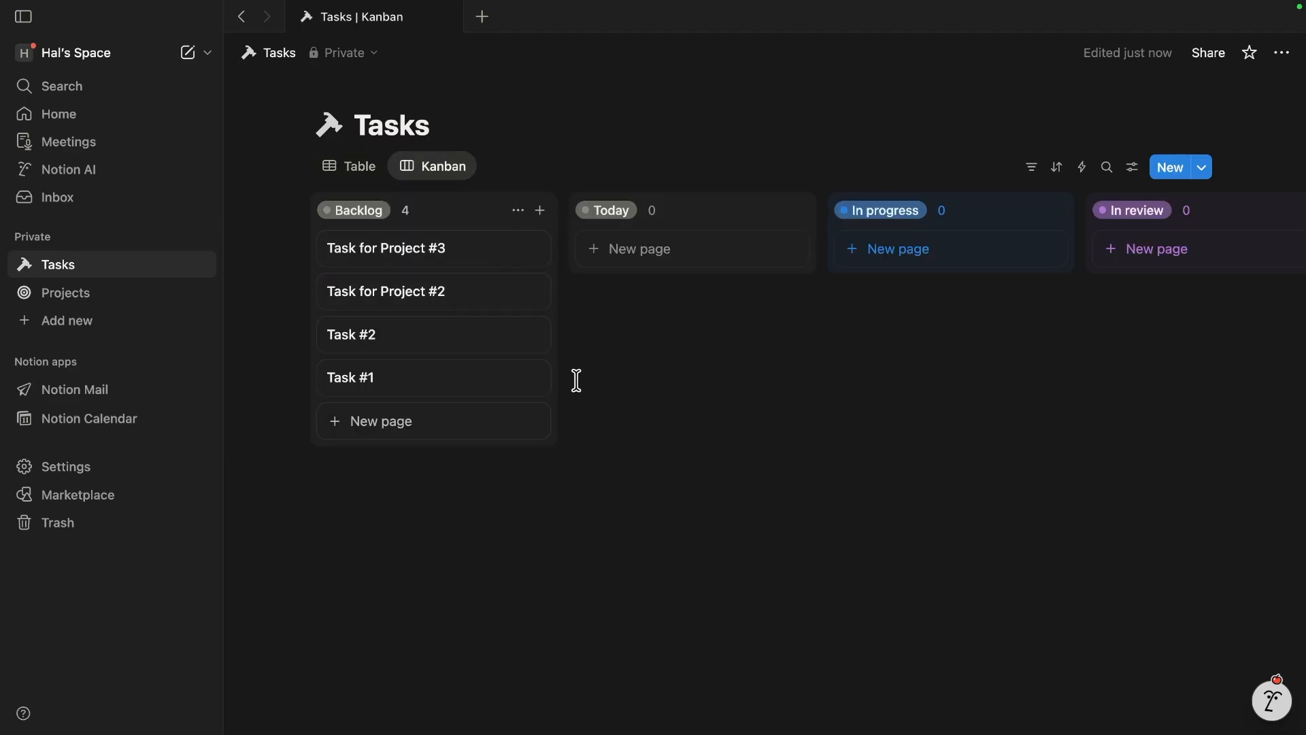
pyautogui.click(441, 178)
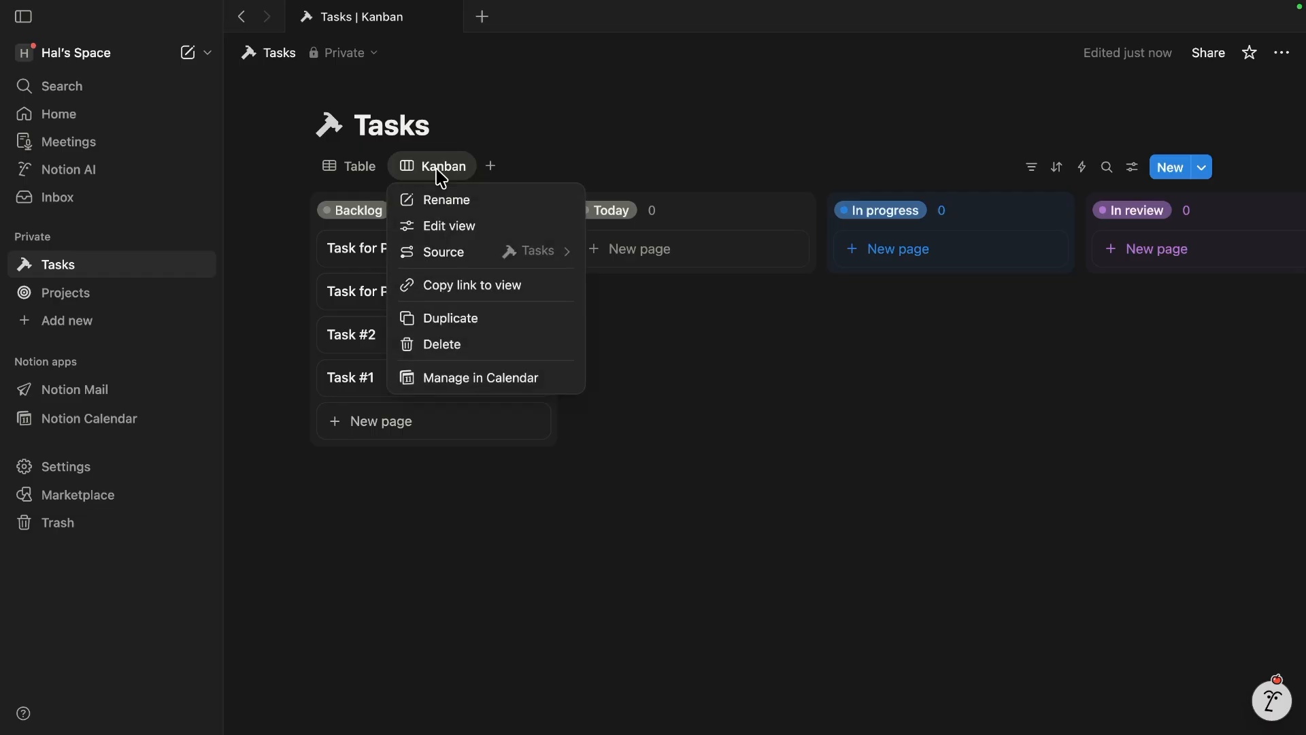
pyautogui.click(453, 225)
pyautogui.hotkey('ctrl', 'a')
pyautogui.press('BackSpace')
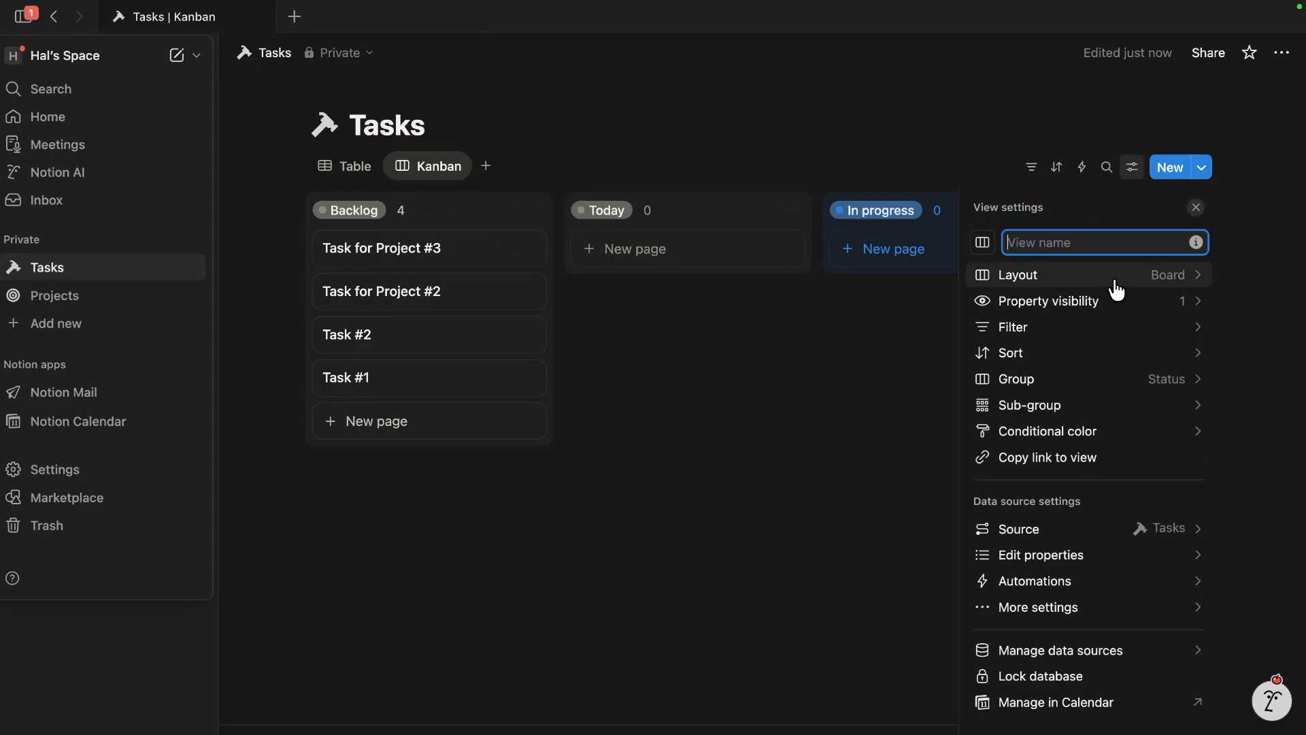
pyautogui.hotkey('ctrl', '\\')
pyautogui.write('My T')
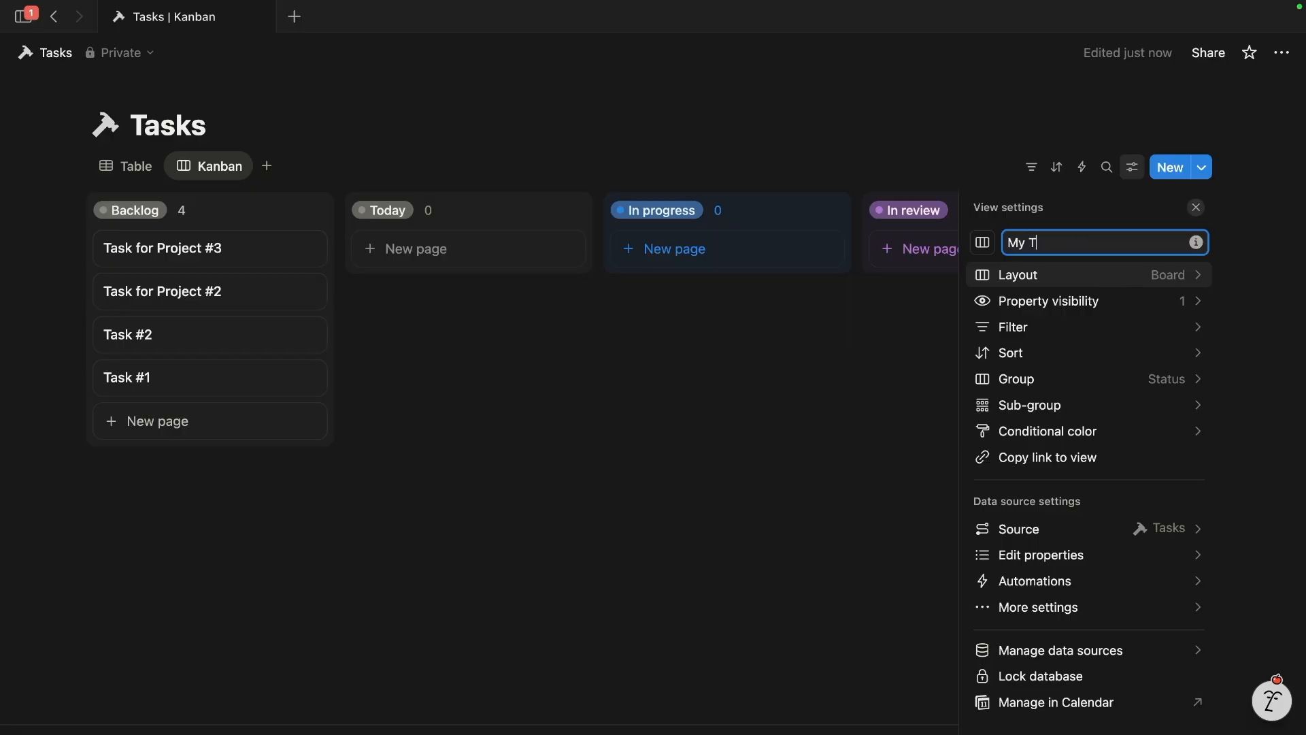
pyautogui.write('asks')
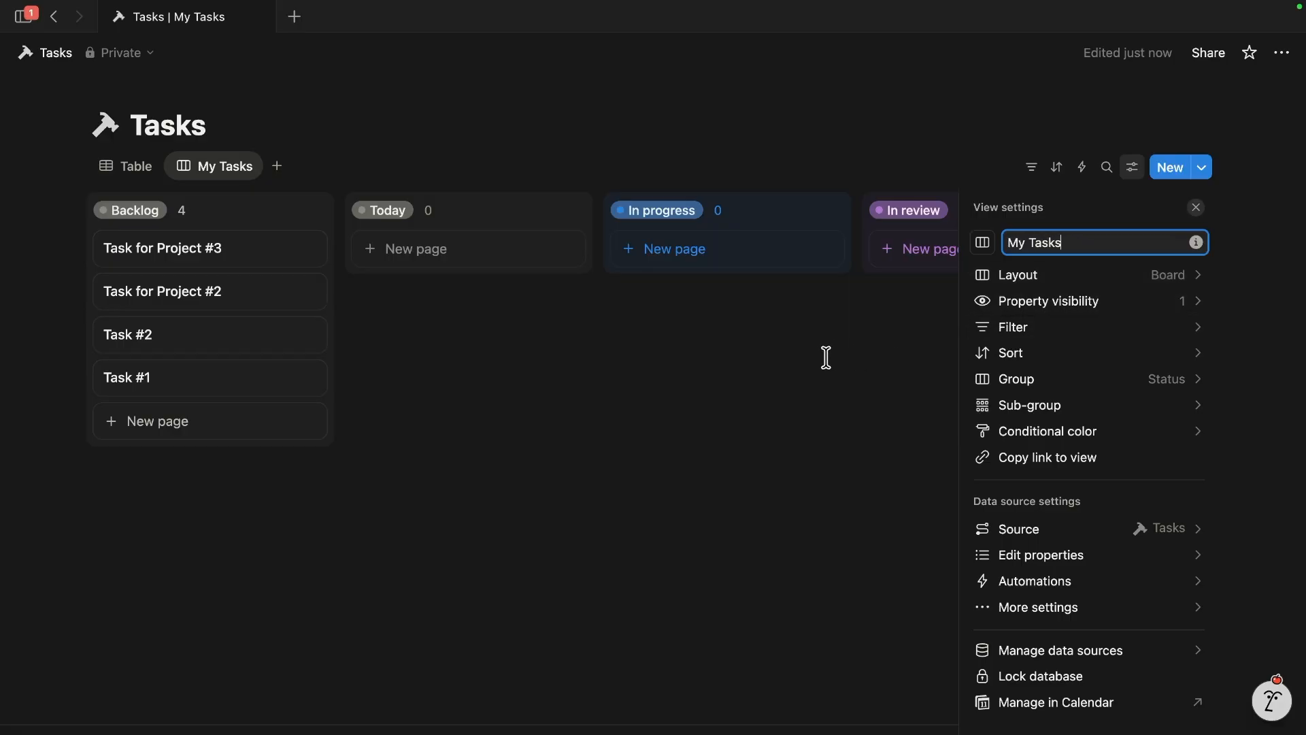
pyautogui.click(778, 356)
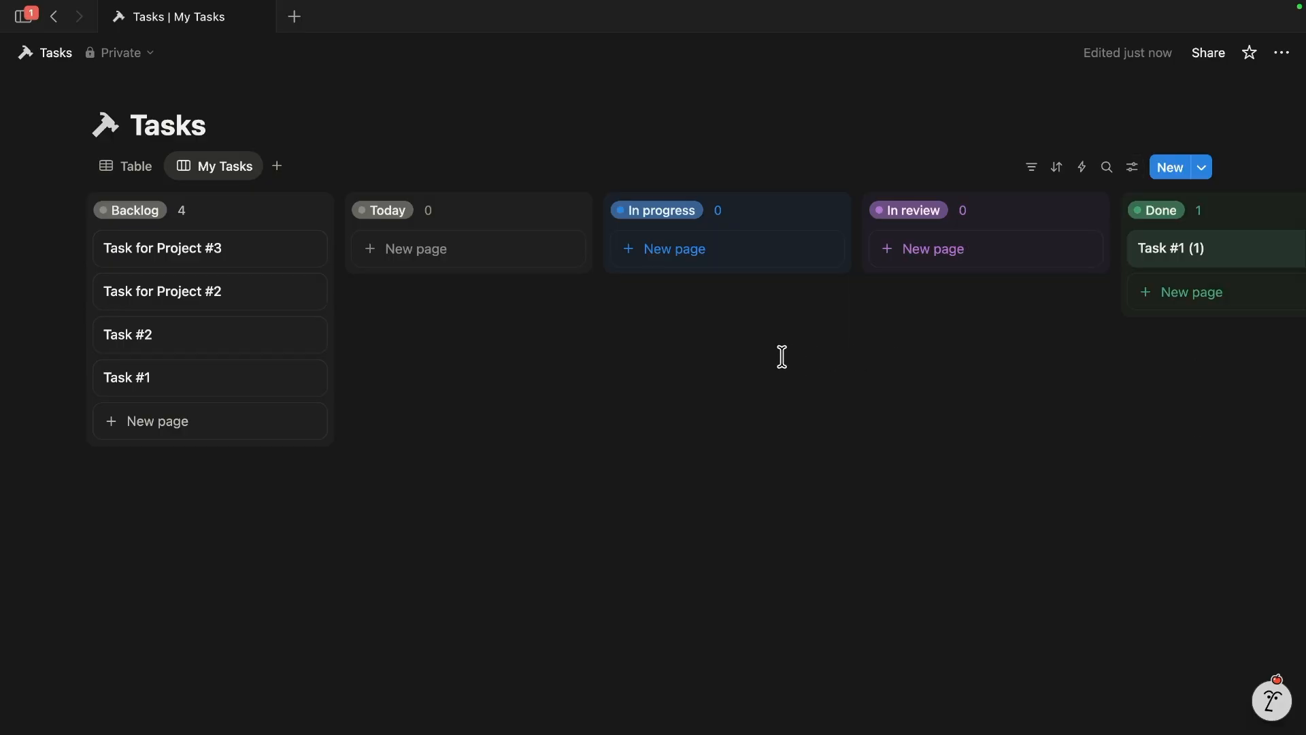
# - Filter the My Tasks board so that Assignee contains Me
pyautogui.click(1031, 171)
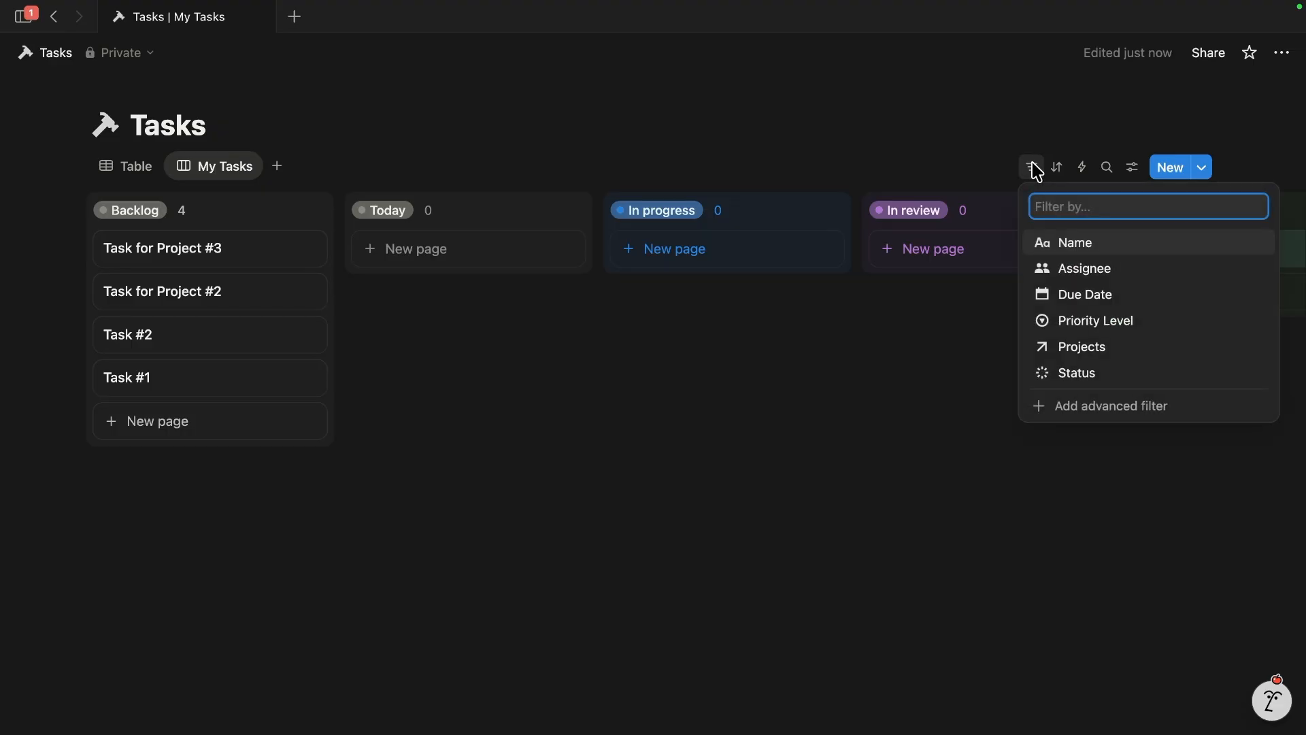
pyautogui.click(1095, 268)
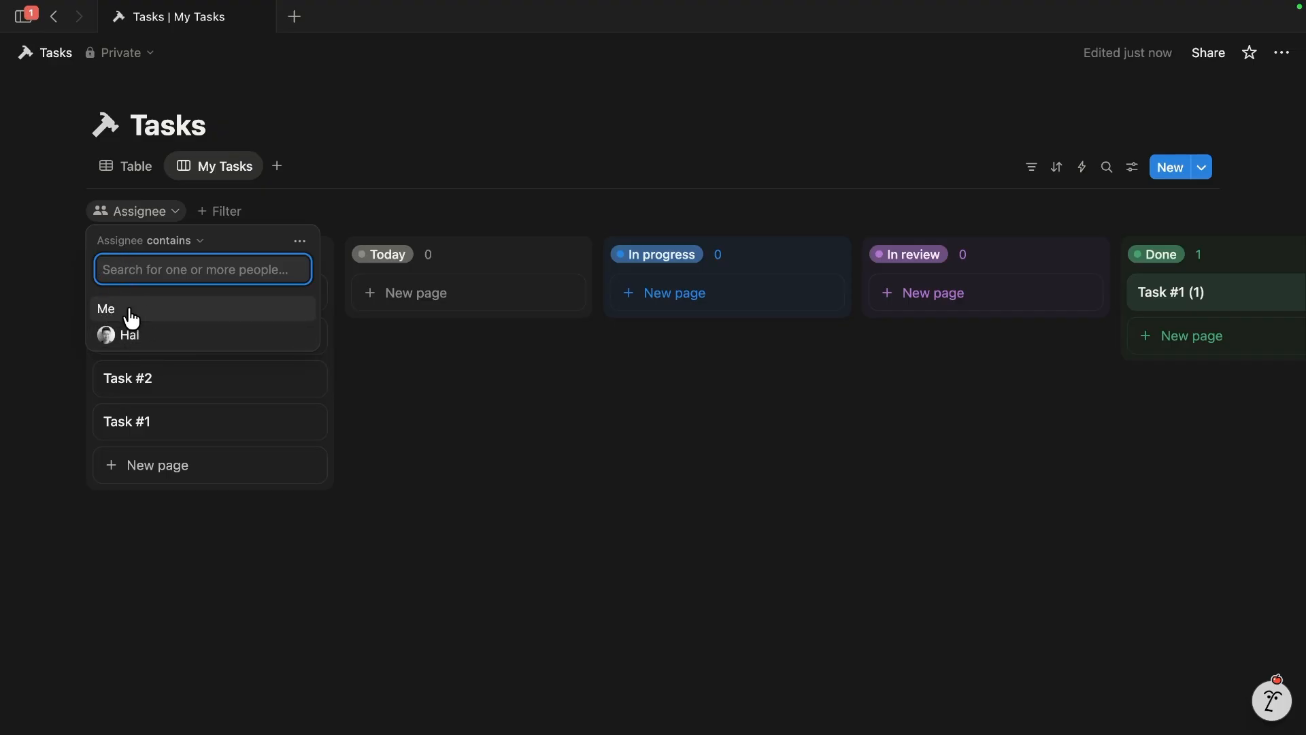
pyautogui.click(204, 313)
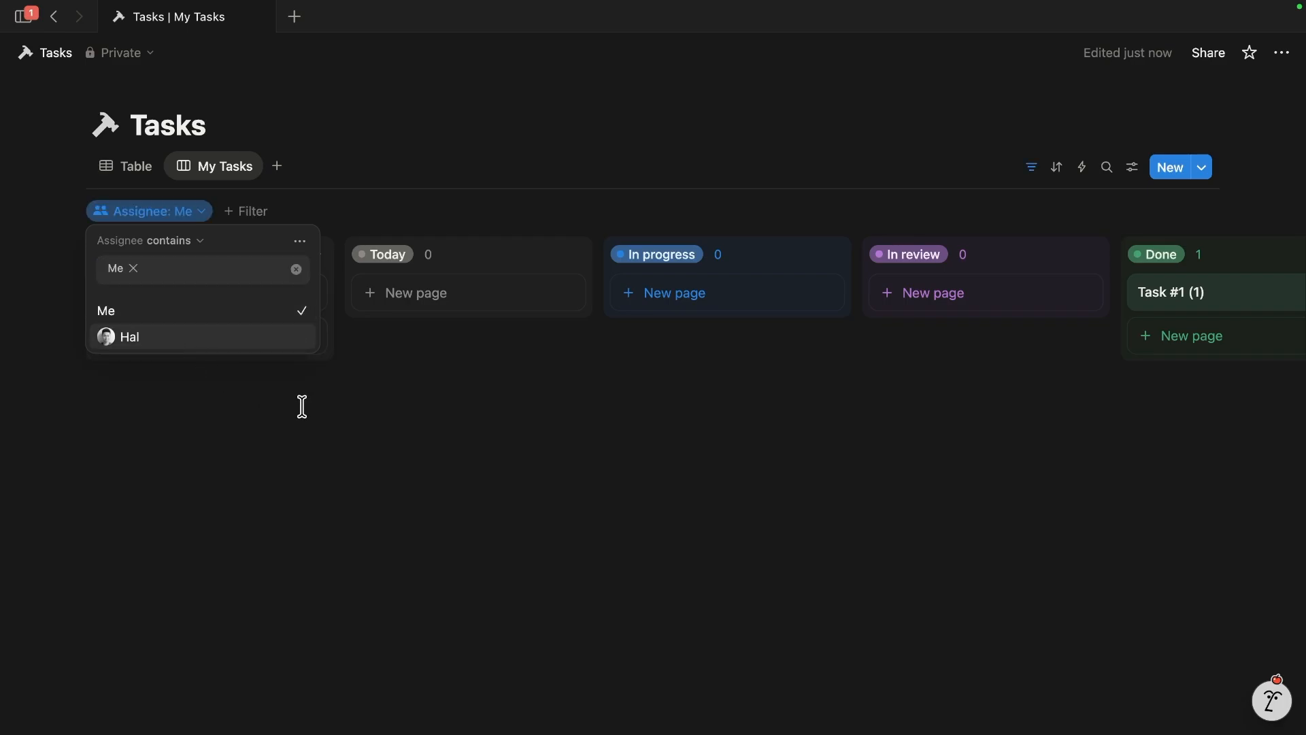
pyautogui.click(355, 413)
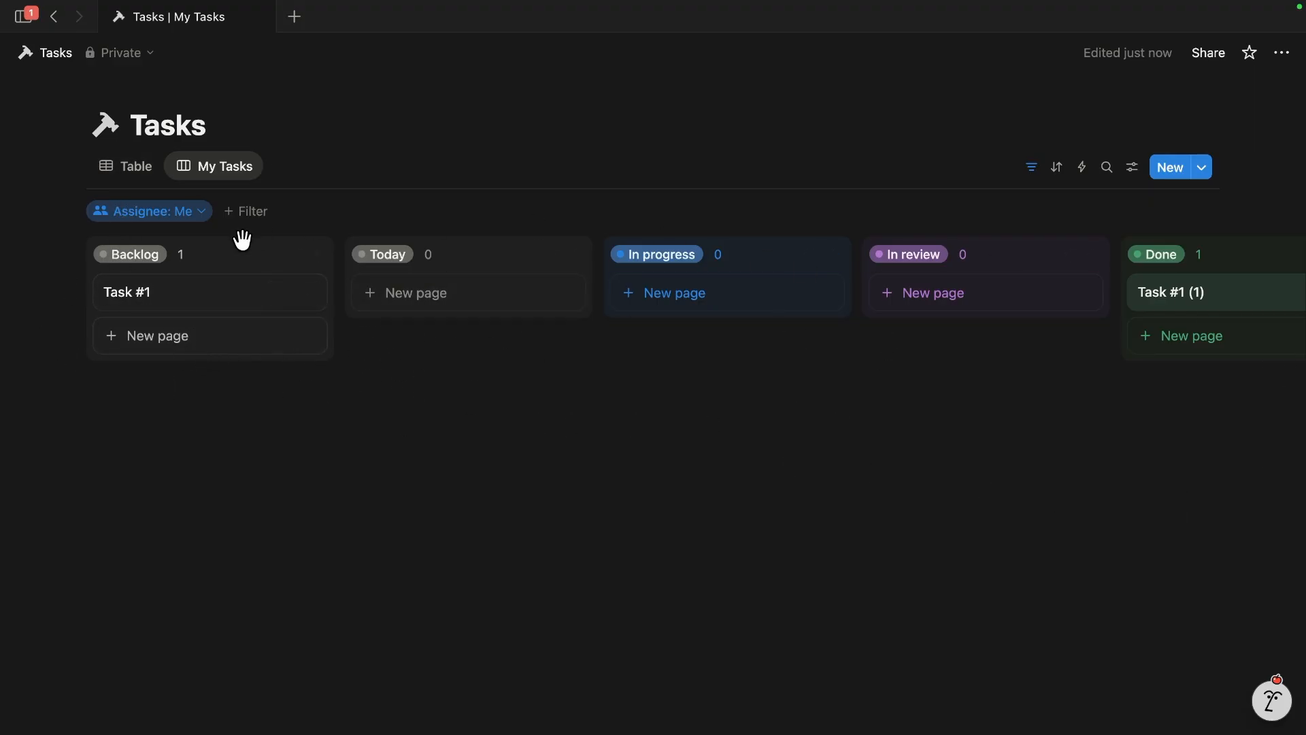
# - In the Table view, assign Task #2, Task for Project #2 and Task for Project #3 to yourself in one bulk edit
pyautogui.click(134, 170)
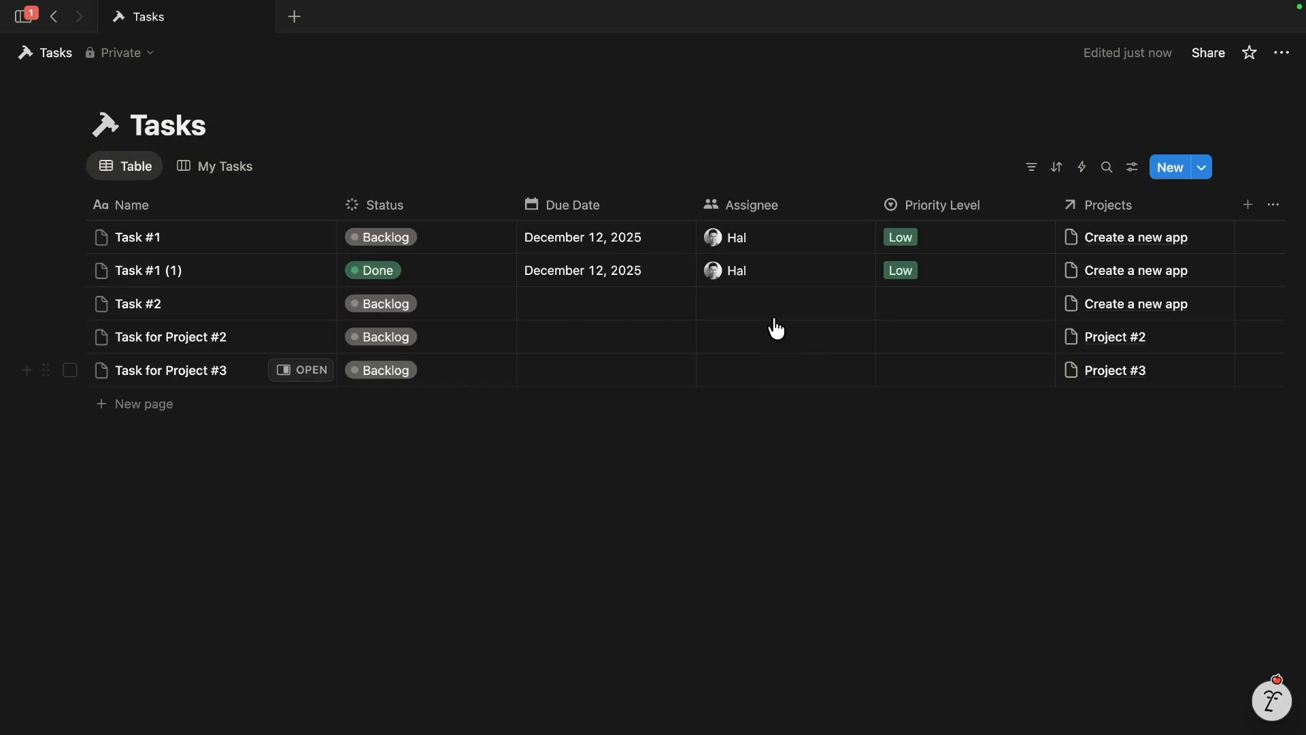
pyautogui.click(70, 370)
pyautogui.click(70, 337)
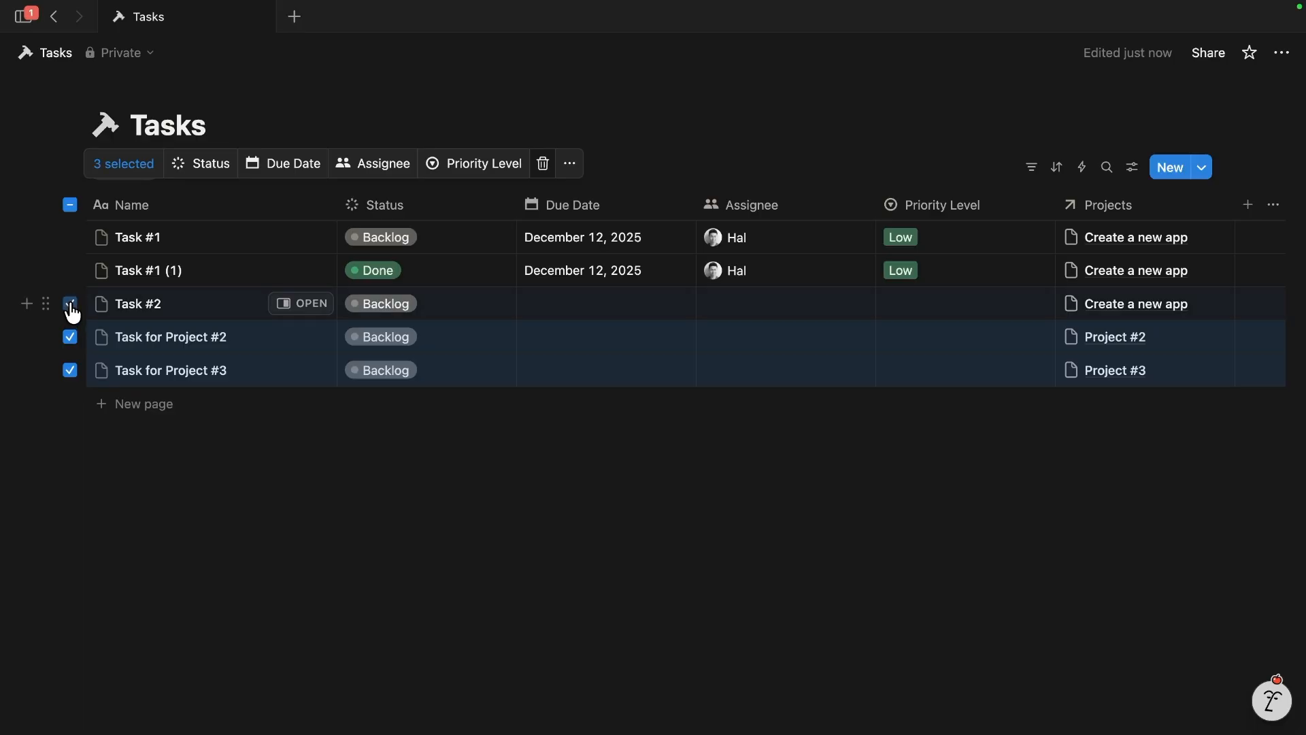
pyautogui.click(70, 305)
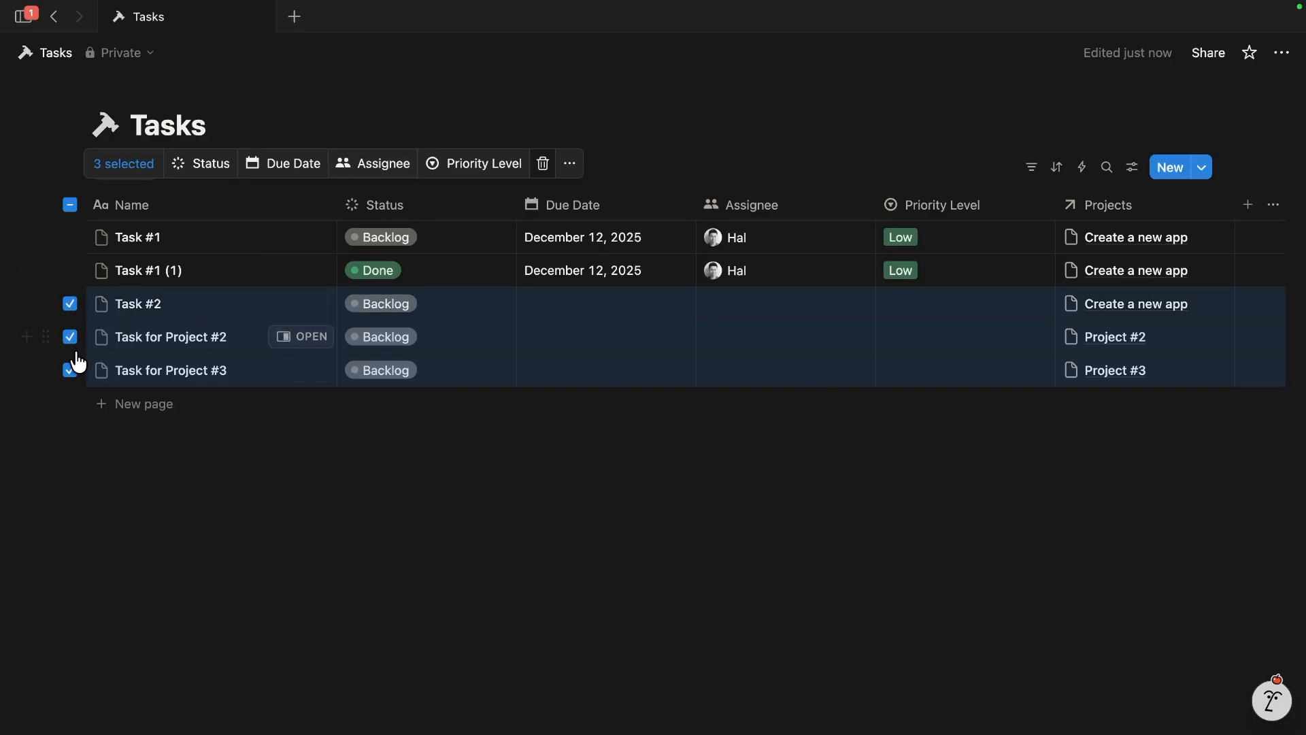
pyautogui.click(379, 167)
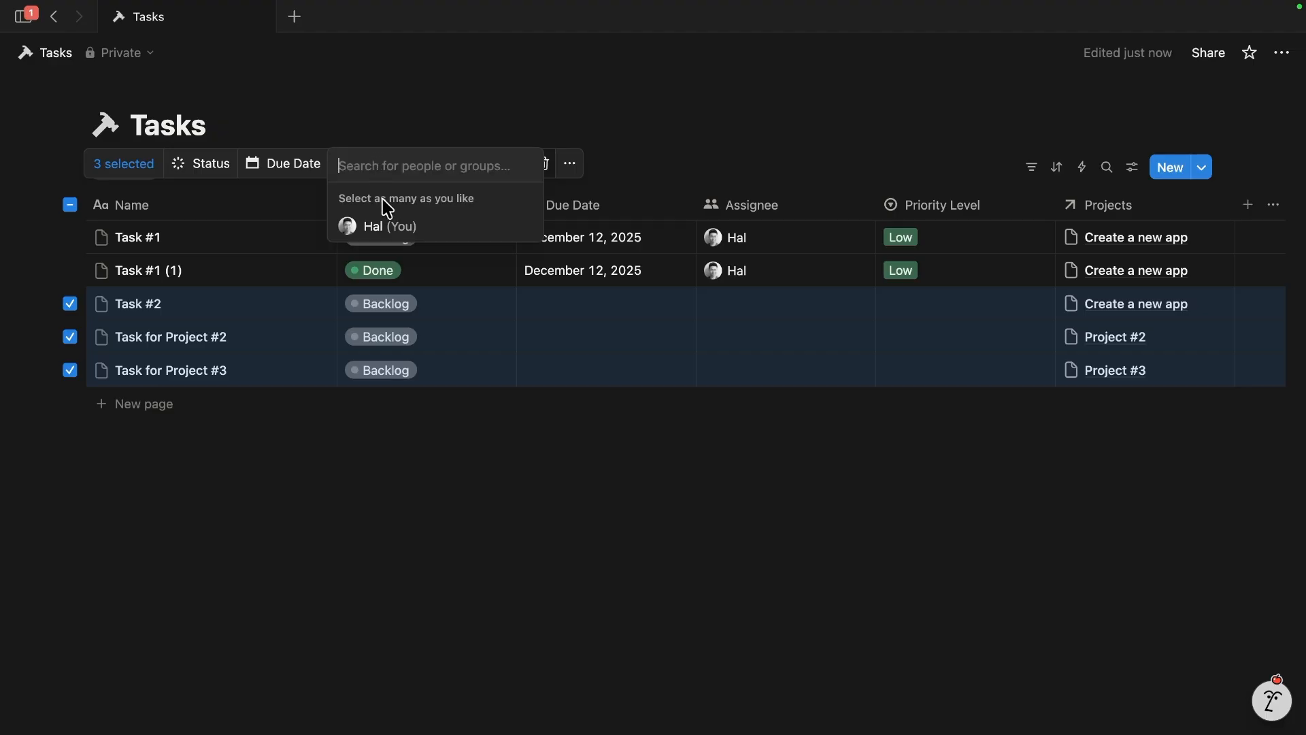
pyautogui.click(393, 225)
pyautogui.click(556, 437)
pyautogui.press('Escape')
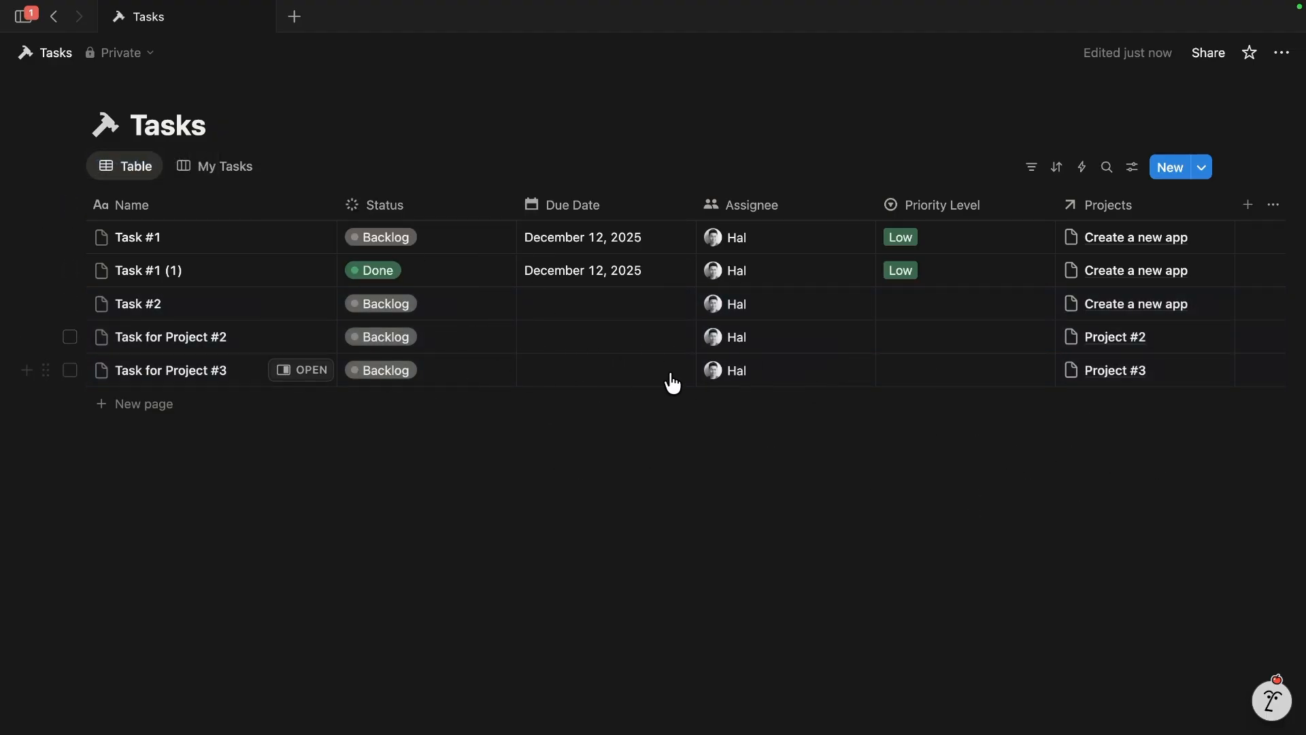
# - Add a Projects filter to the My Tasks board that contains Create a new app
pyautogui.click(204, 175)
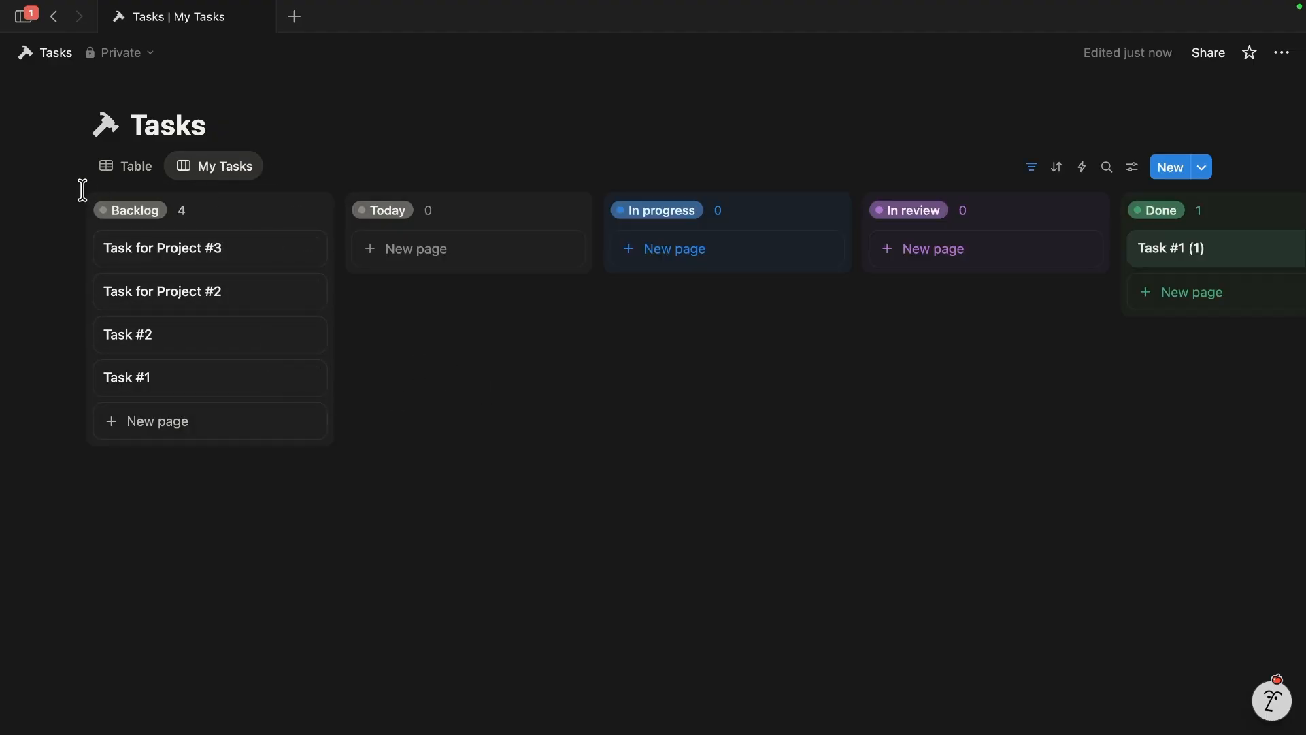
pyautogui.click(1028, 170)
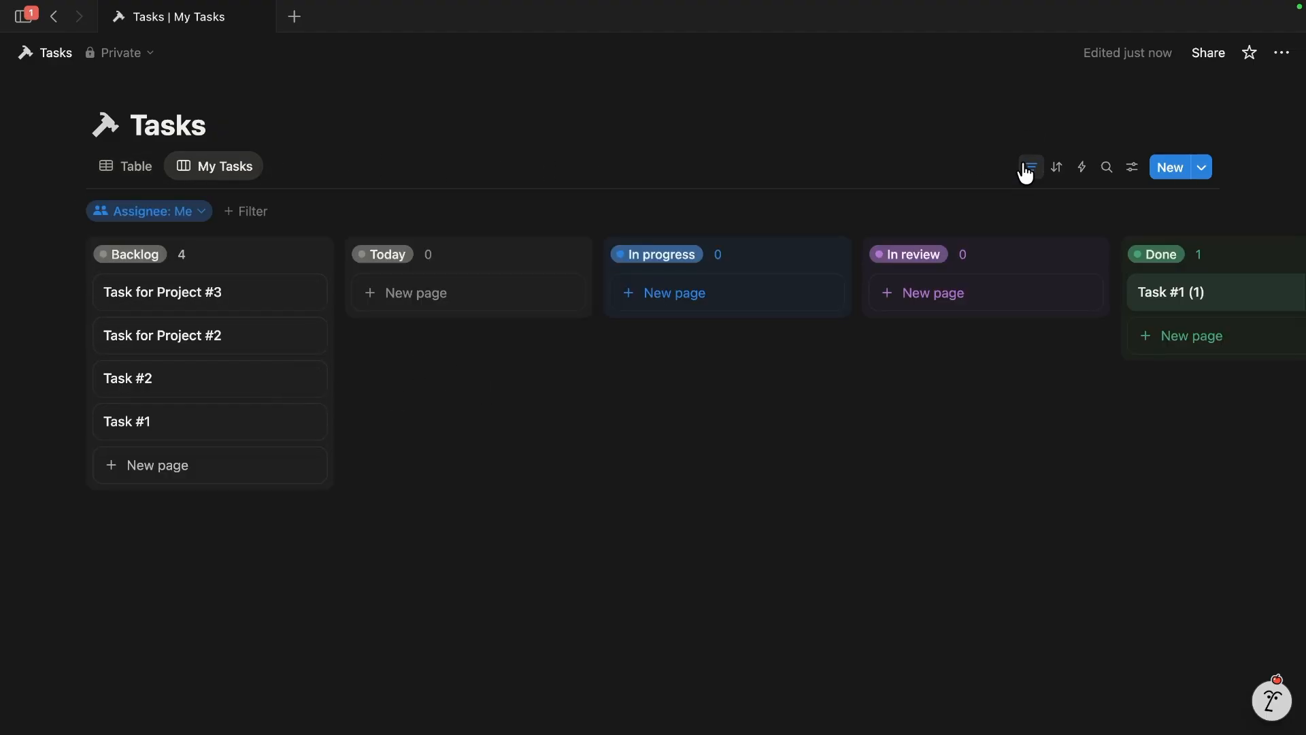
pyautogui.click(246, 211)
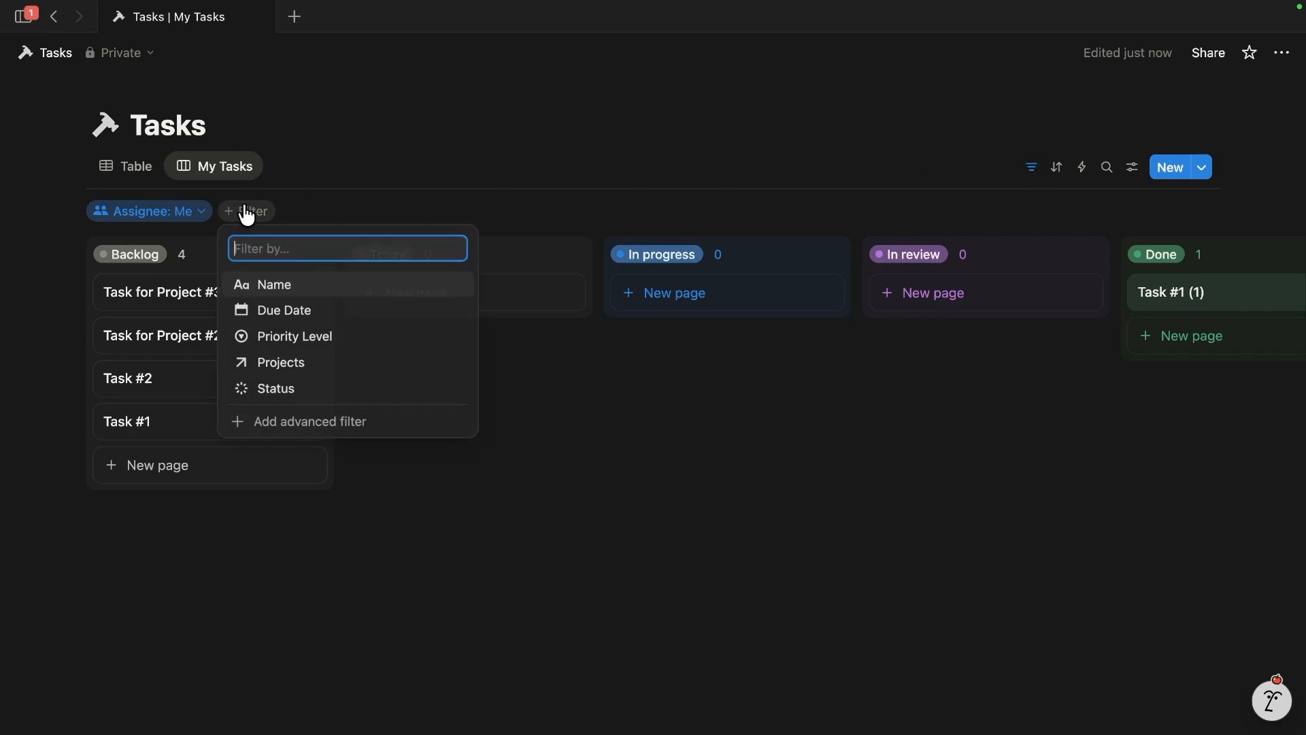
pyautogui.click(300, 360)
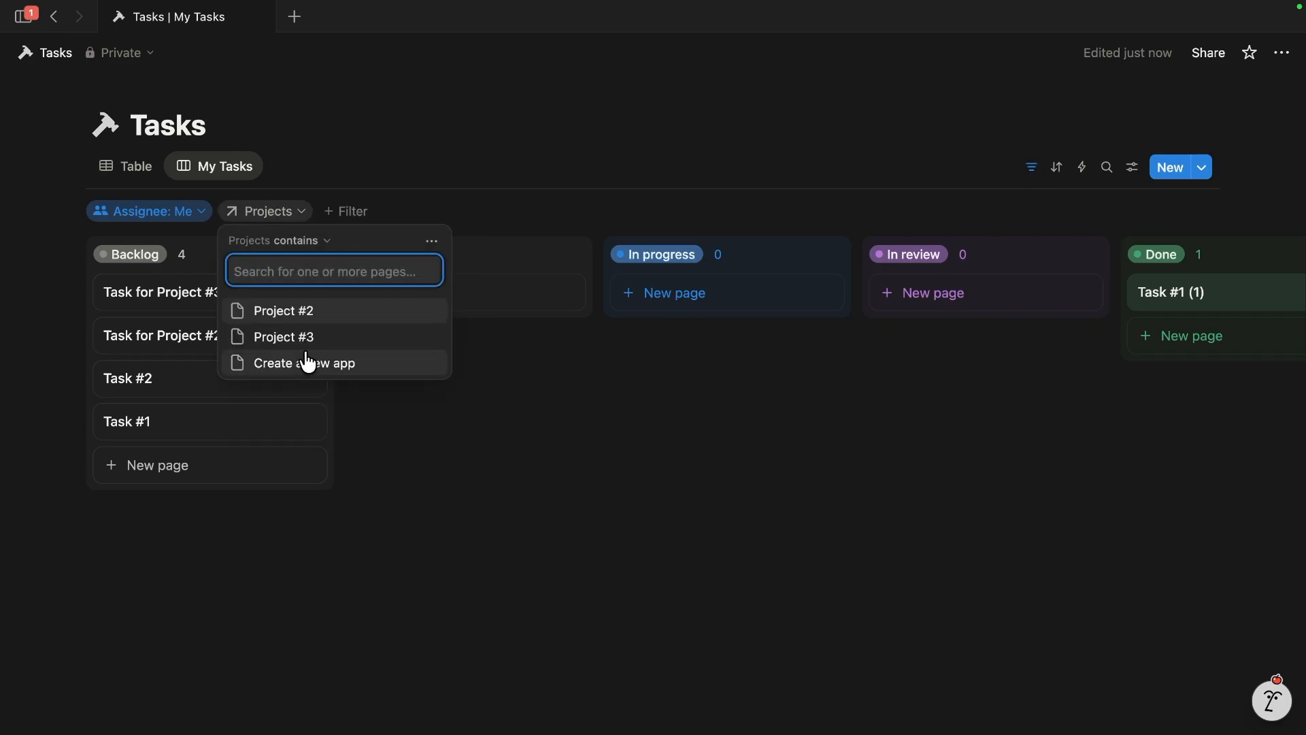
pyautogui.click(349, 376)
pyautogui.click(495, 440)
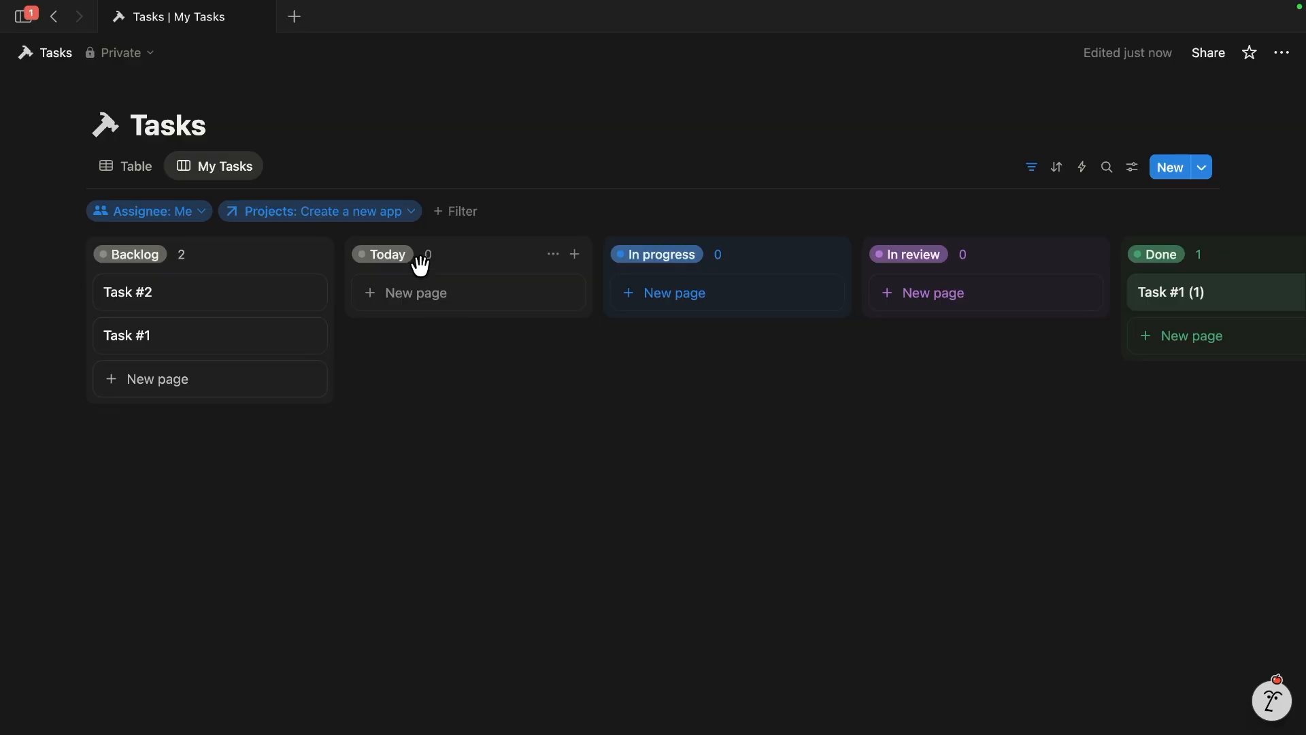
# - Add Project #3 to the My Tasks board's Projects filter, and clear all projects selected in that filter
pyautogui.click(394, 225)
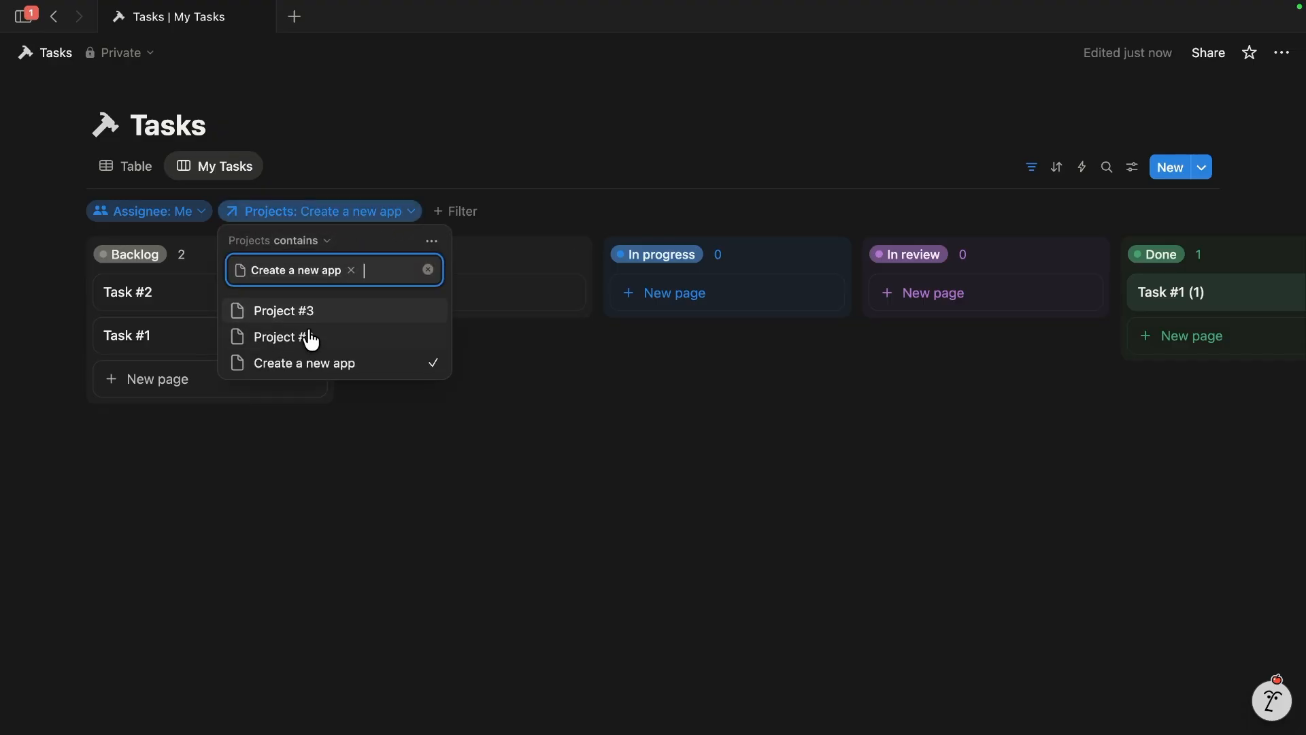
pyautogui.click(398, 325)
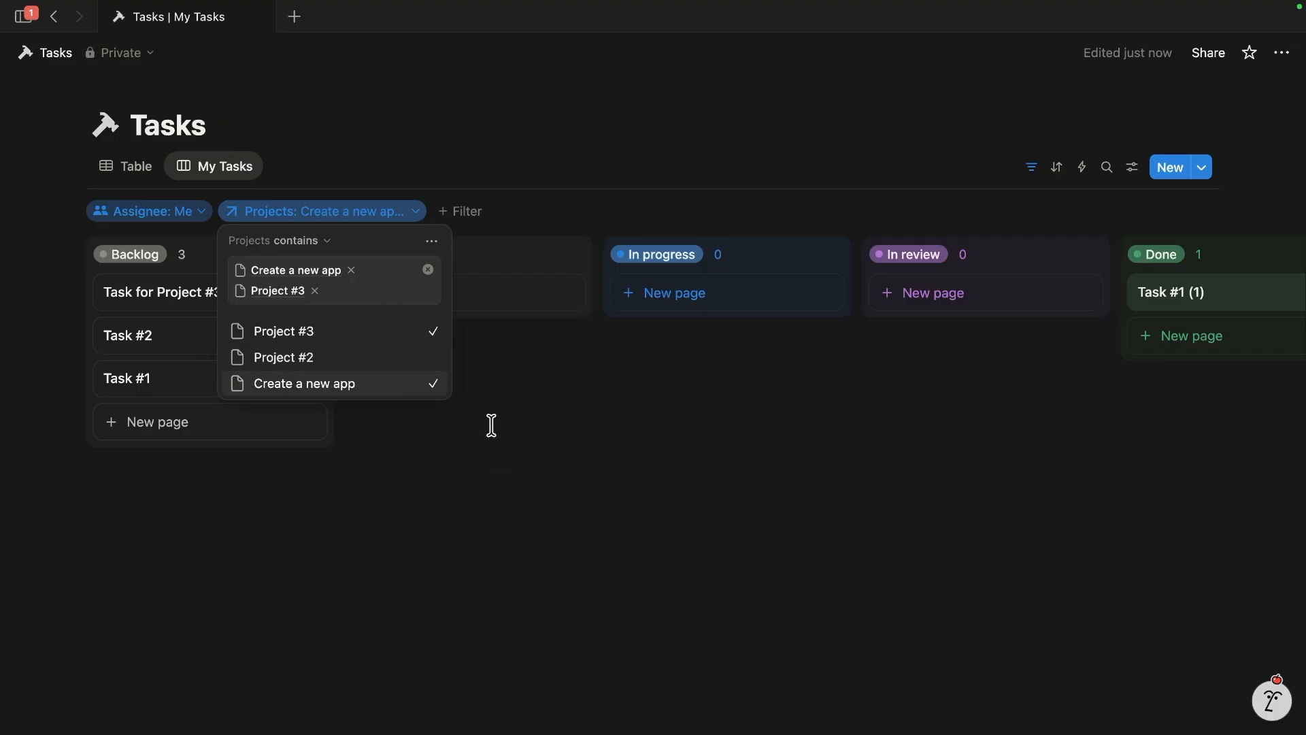
pyautogui.click(428, 269)
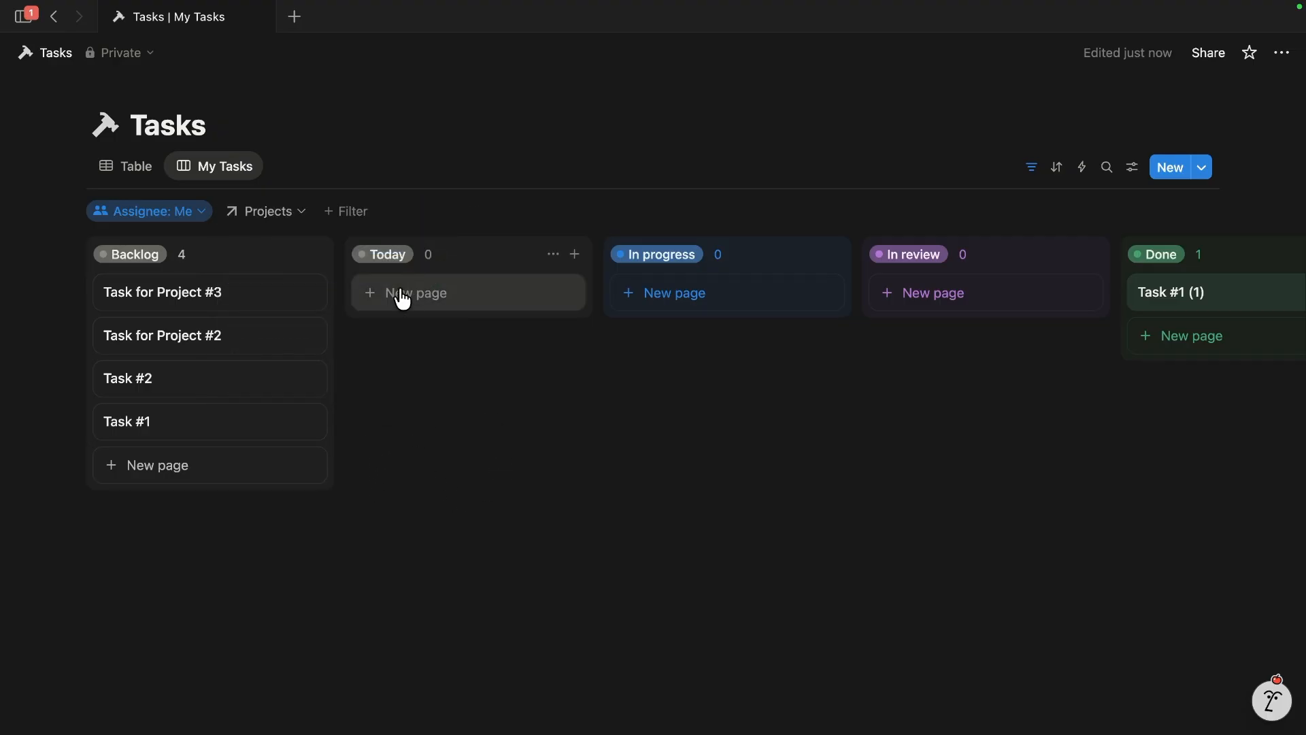
pyautogui.click(260, 219)
pyautogui.click(366, 465)
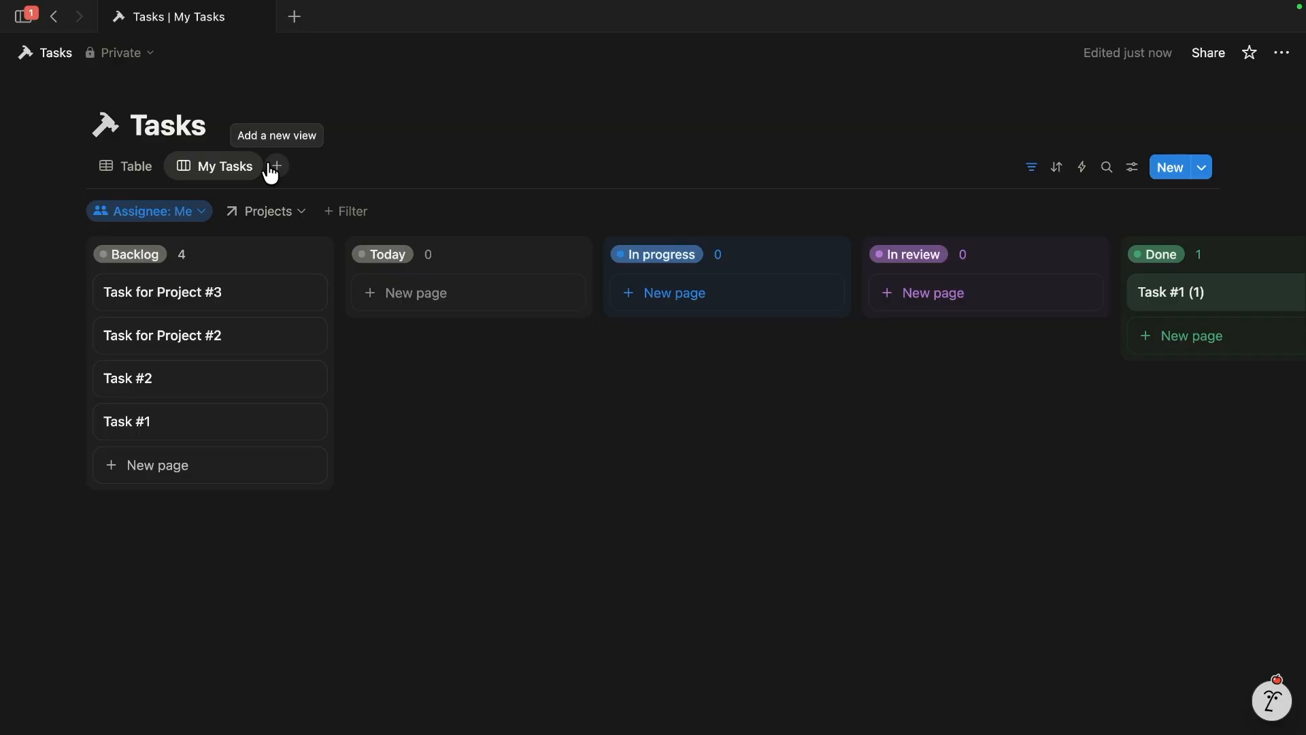
# - Add a calendar view named Calendar to the Tasks database and return to the Table view
pyautogui.click(283, 169)
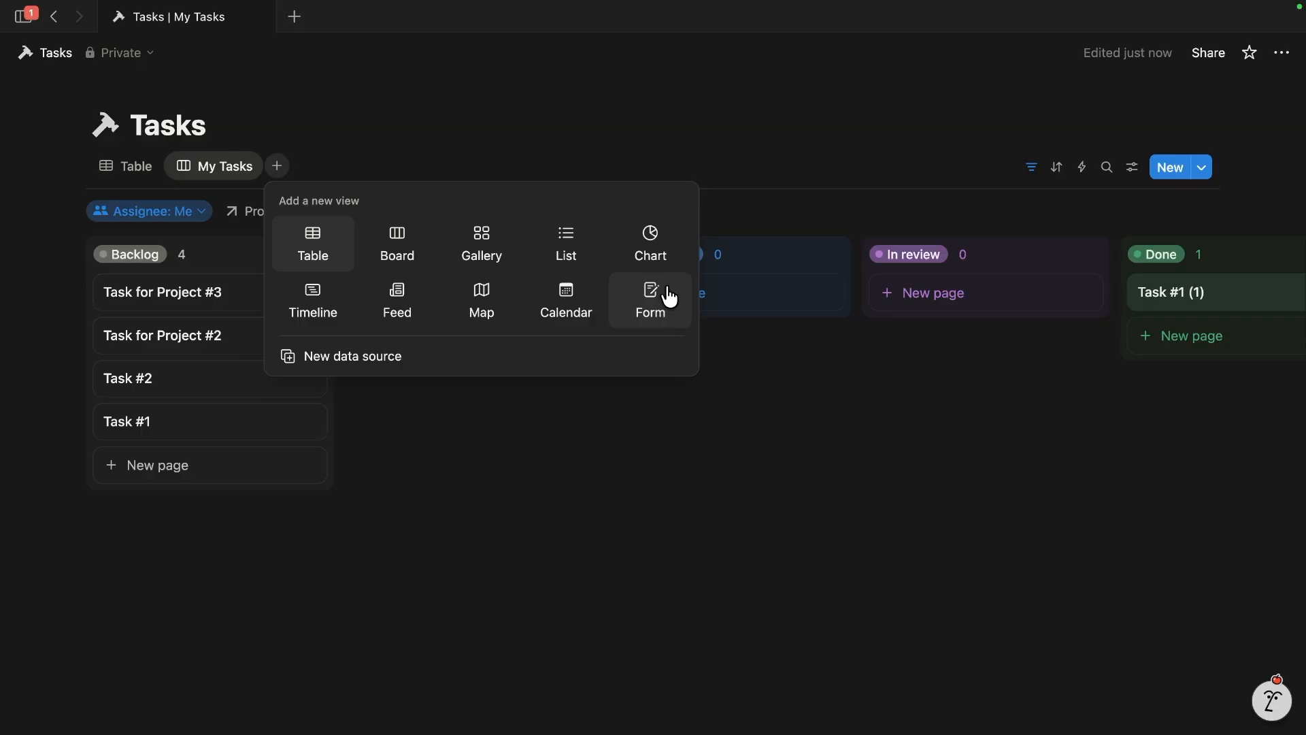
pyautogui.click(566, 301)
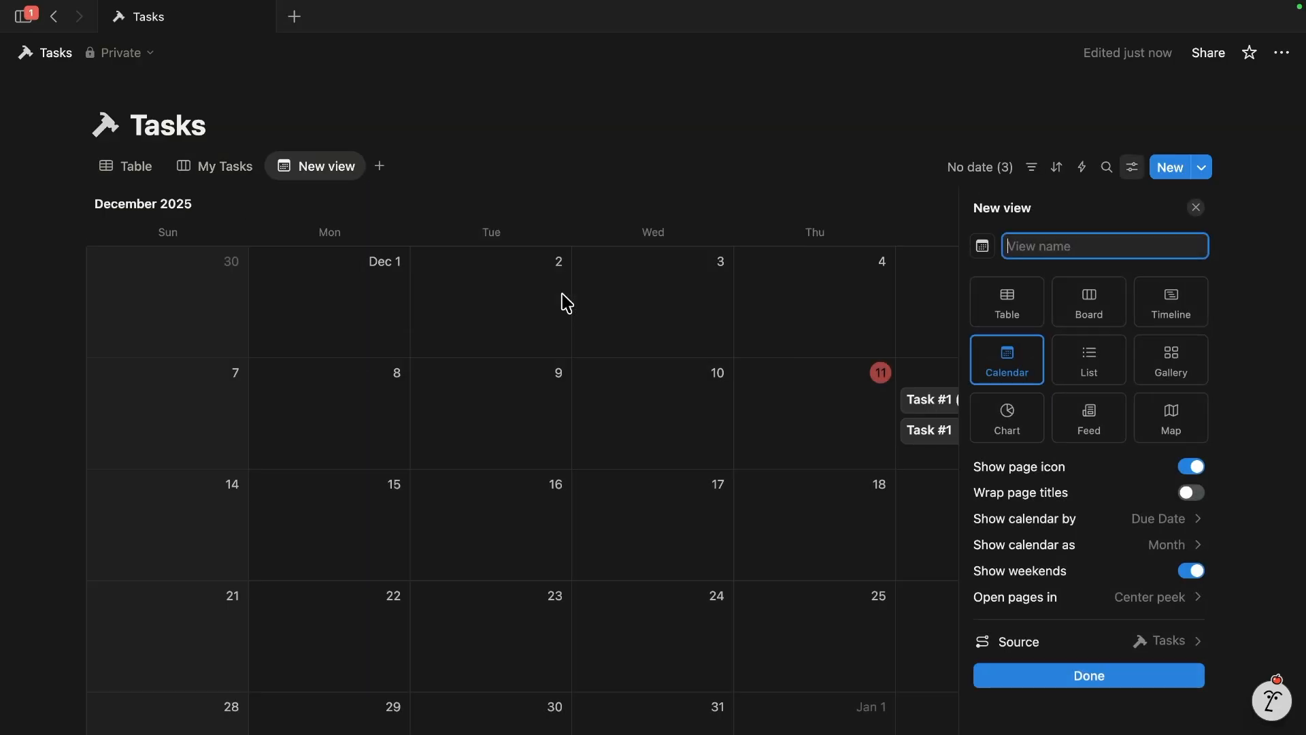
pyautogui.write('C')
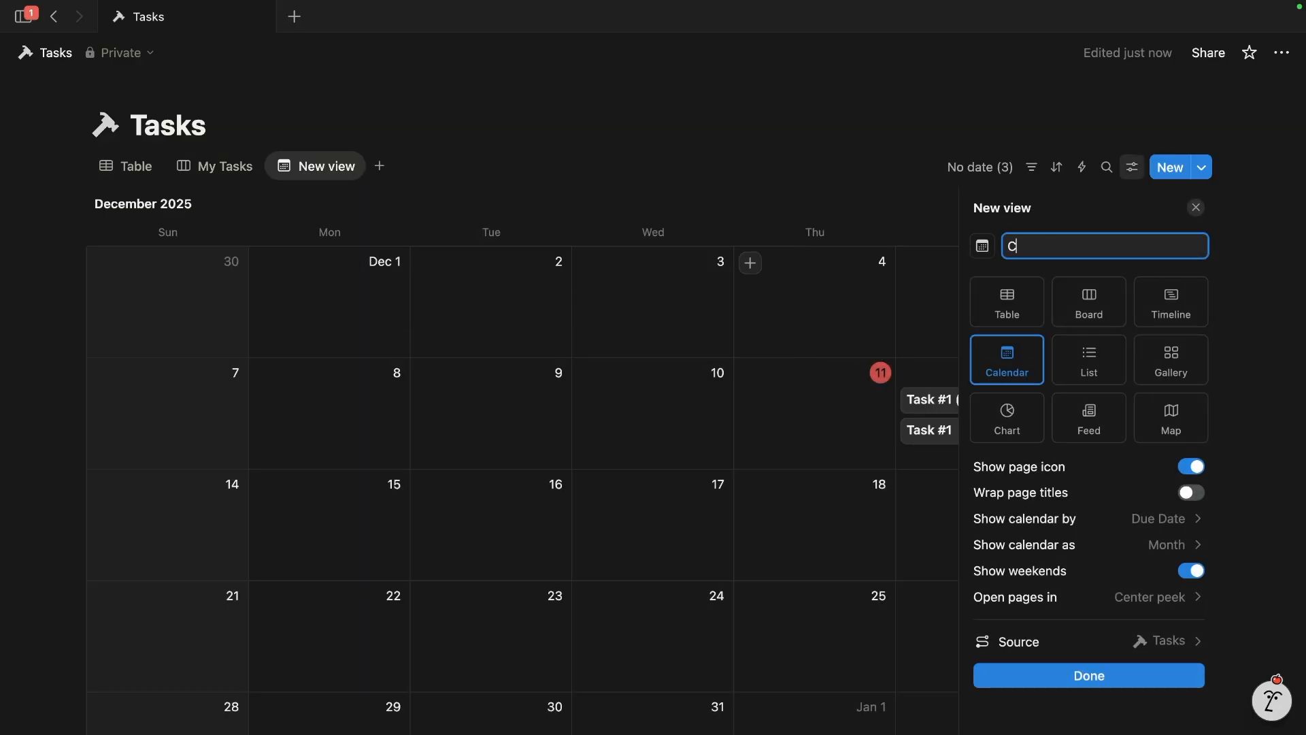
pyautogui.write('alendar')
pyautogui.press('Return')
pyautogui.click(742, 144)
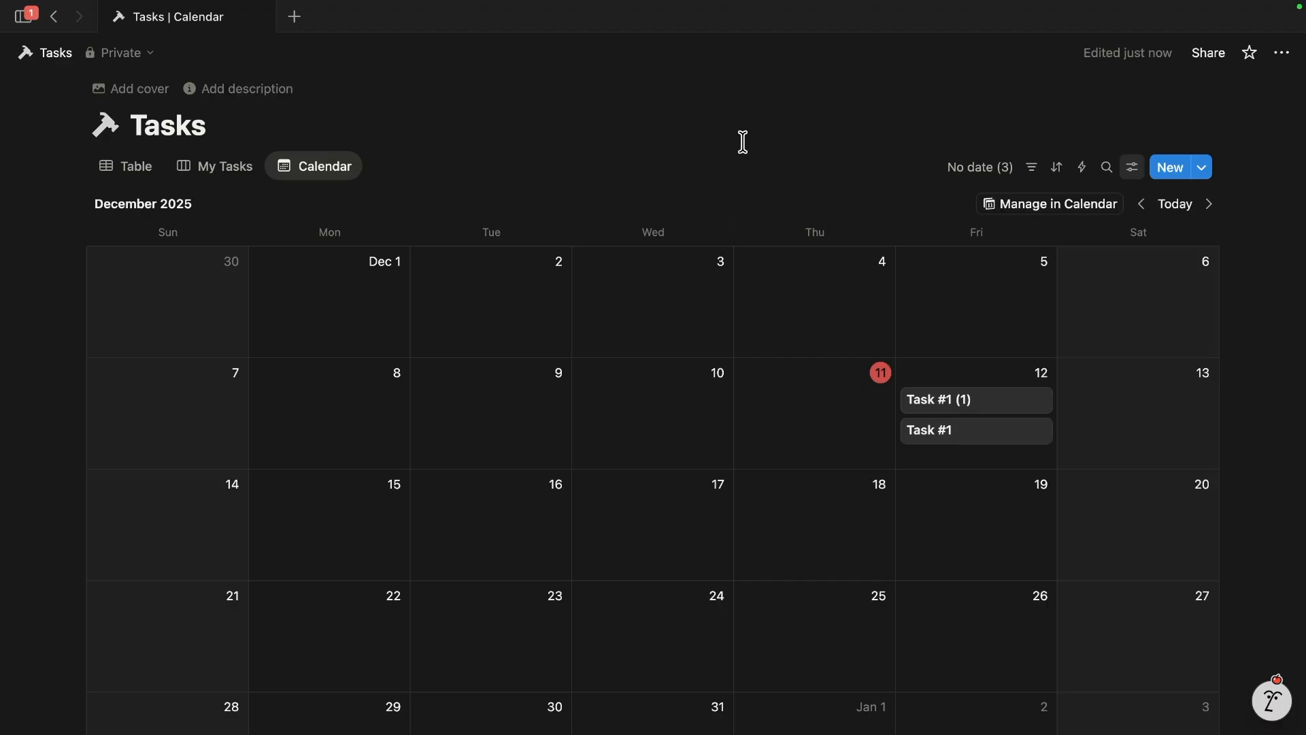
pyautogui.click(145, 185)
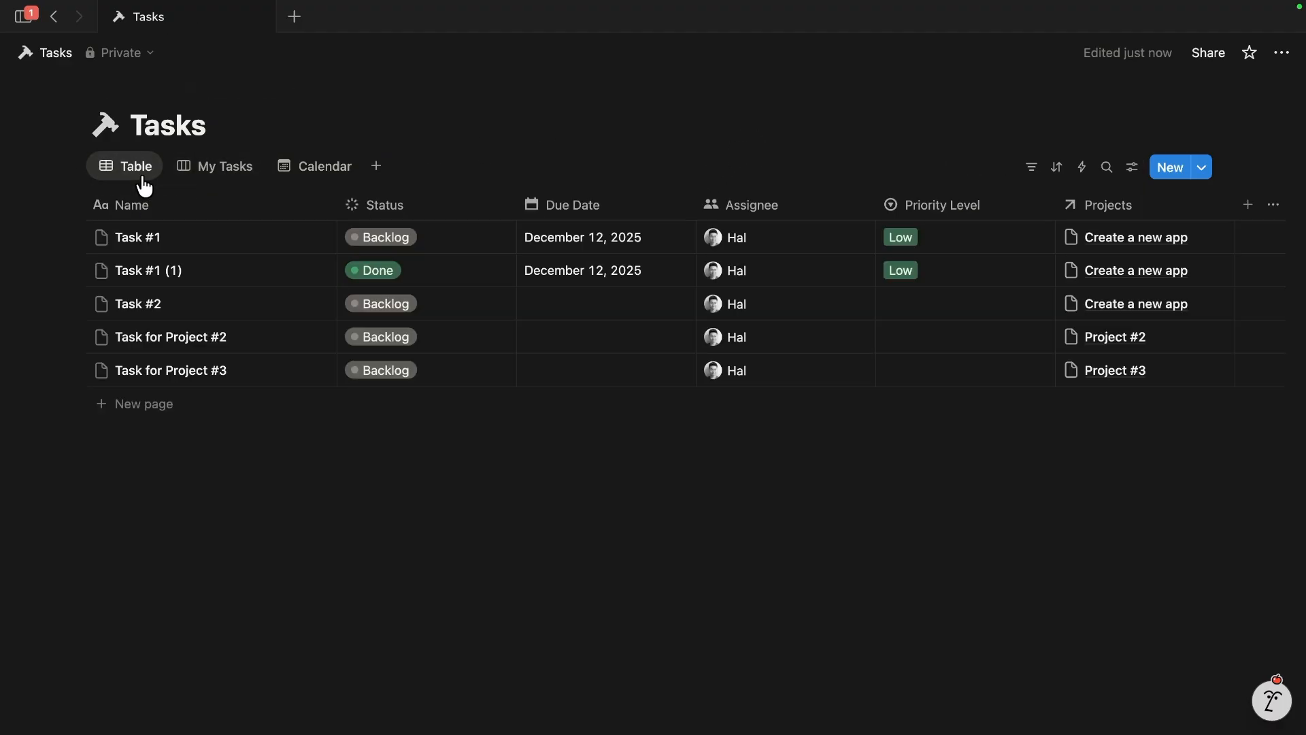
# - Set due dates of December 18, 2025 for Task #2, December 24 for Task for Project #2 and December 29 for Task for Project #3
pyautogui.click(621, 308)
pyautogui.click(656, 443)
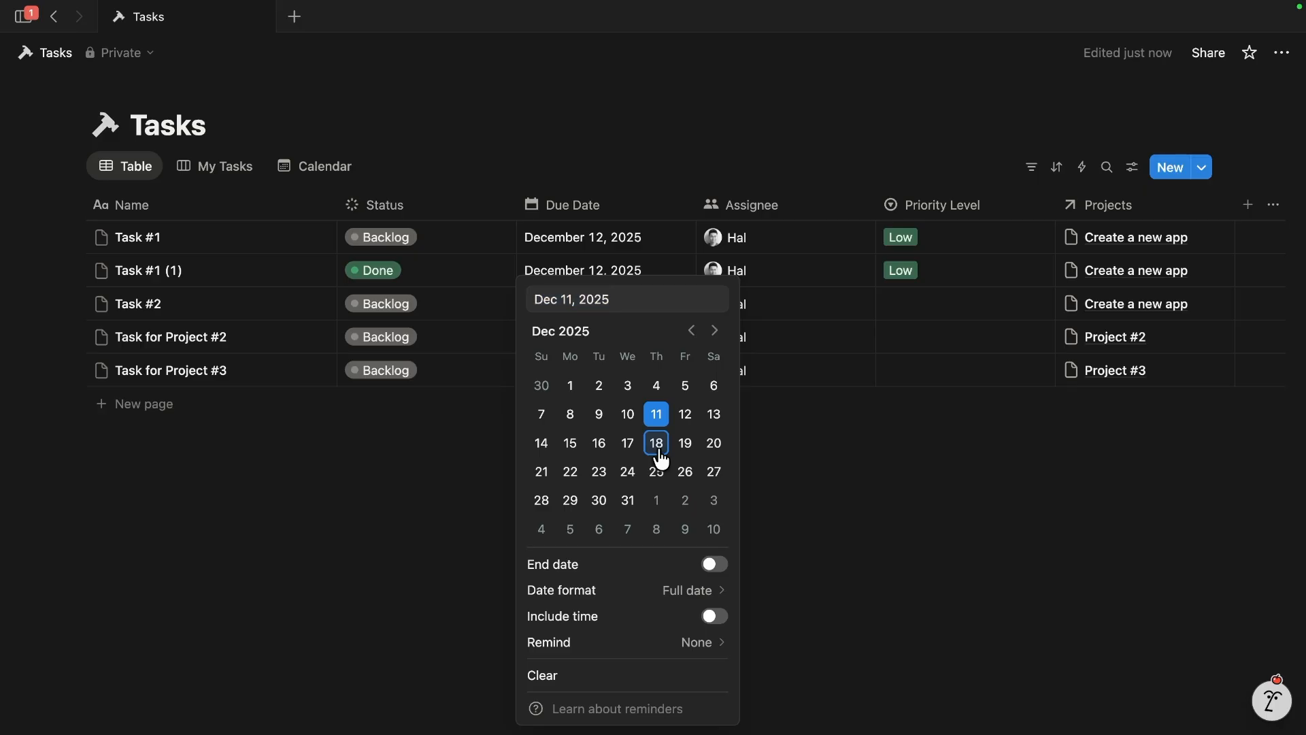
pyautogui.click(596, 219)
pyautogui.click(571, 337)
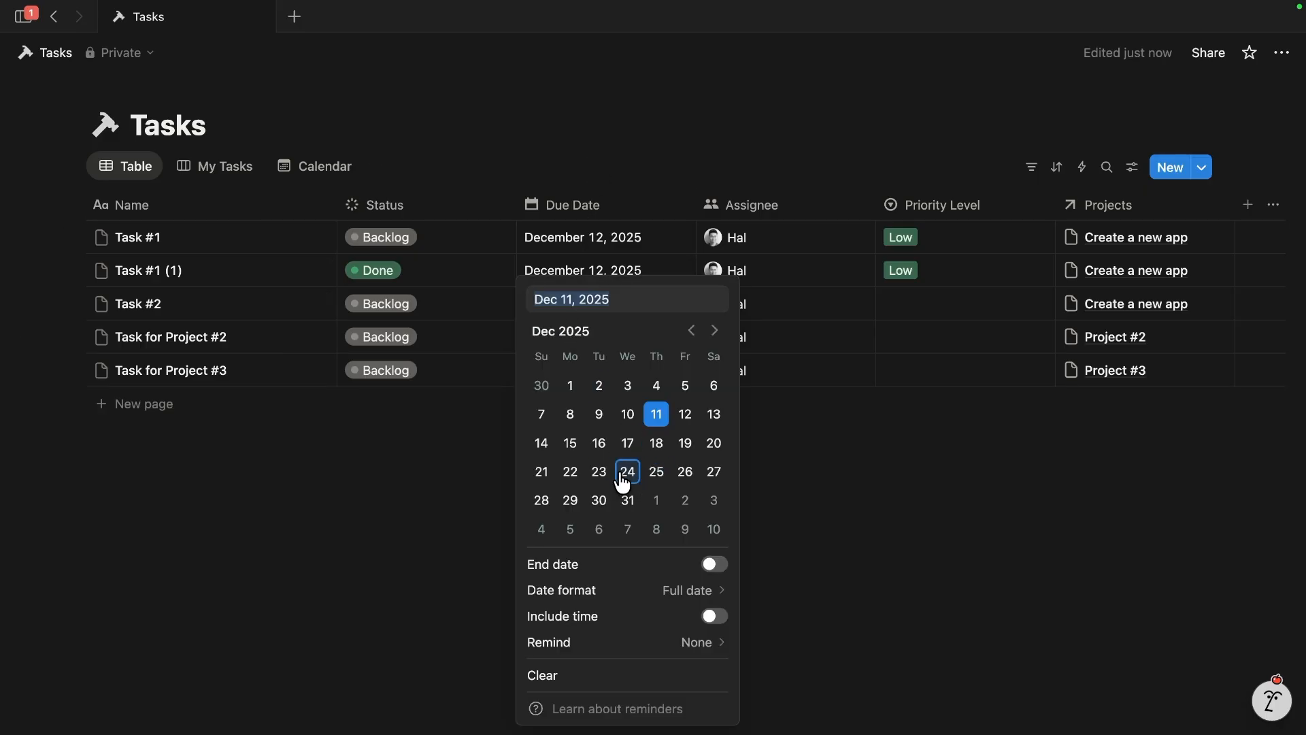
pyautogui.click(621, 478)
pyautogui.press('Escape')
pyautogui.click(569, 372)
pyautogui.click(571, 500)
pyautogui.press('Escape')
# - Look over the December 2025 tasks in the Calendar view and return to the Table view
pyautogui.click(314, 170)
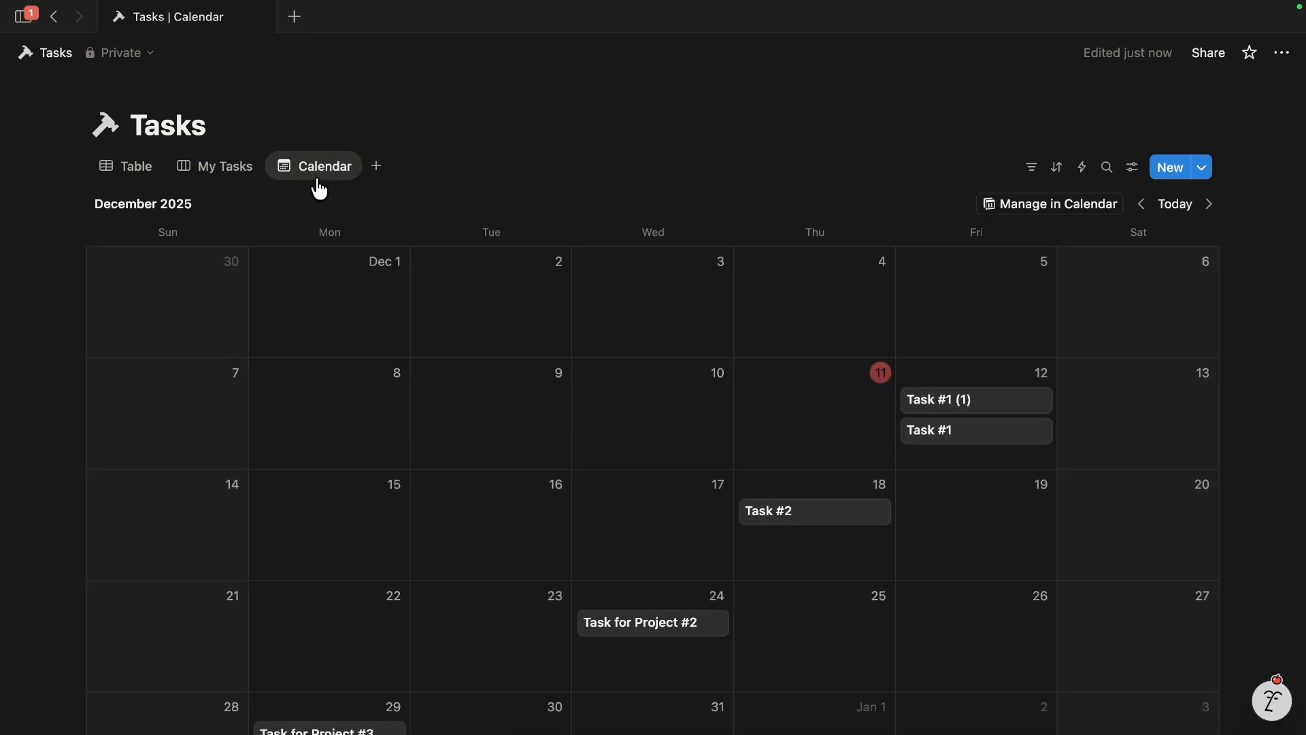
pyautogui.scroll(-2, 314, 276)
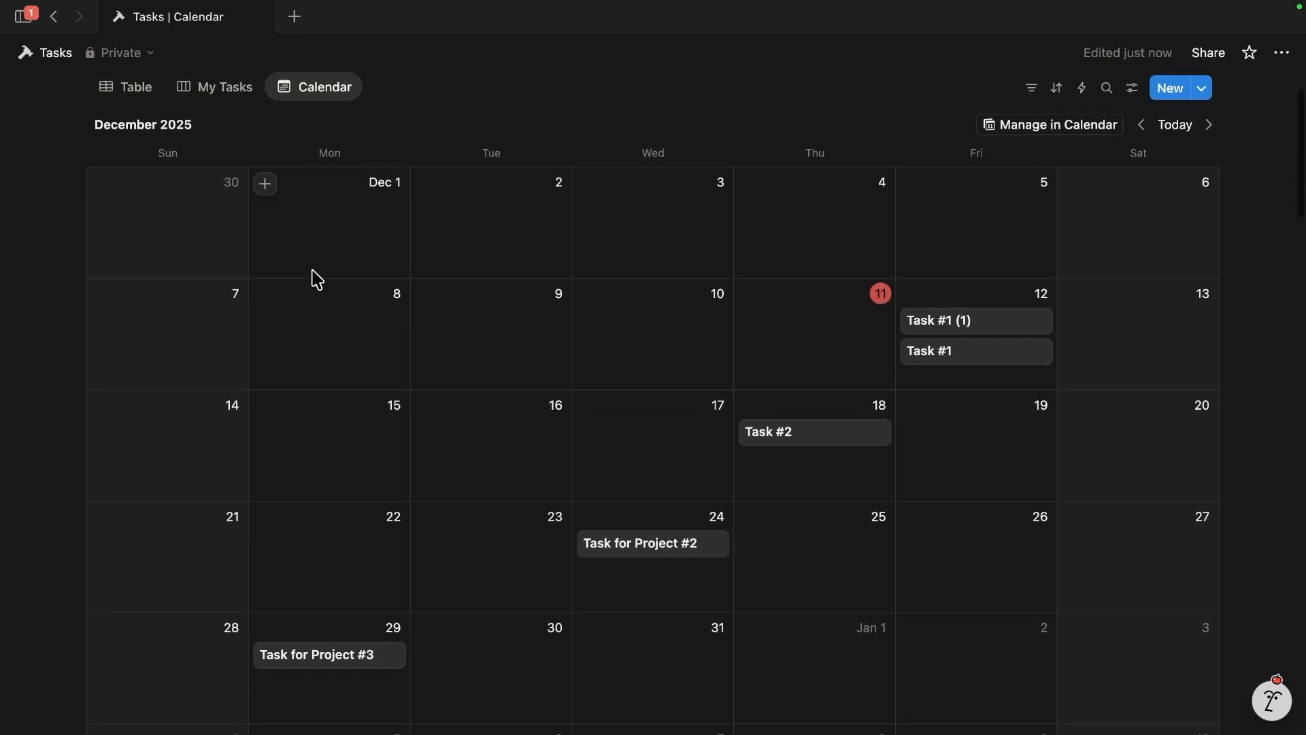
pyautogui.scroll(-2, 316, 280)
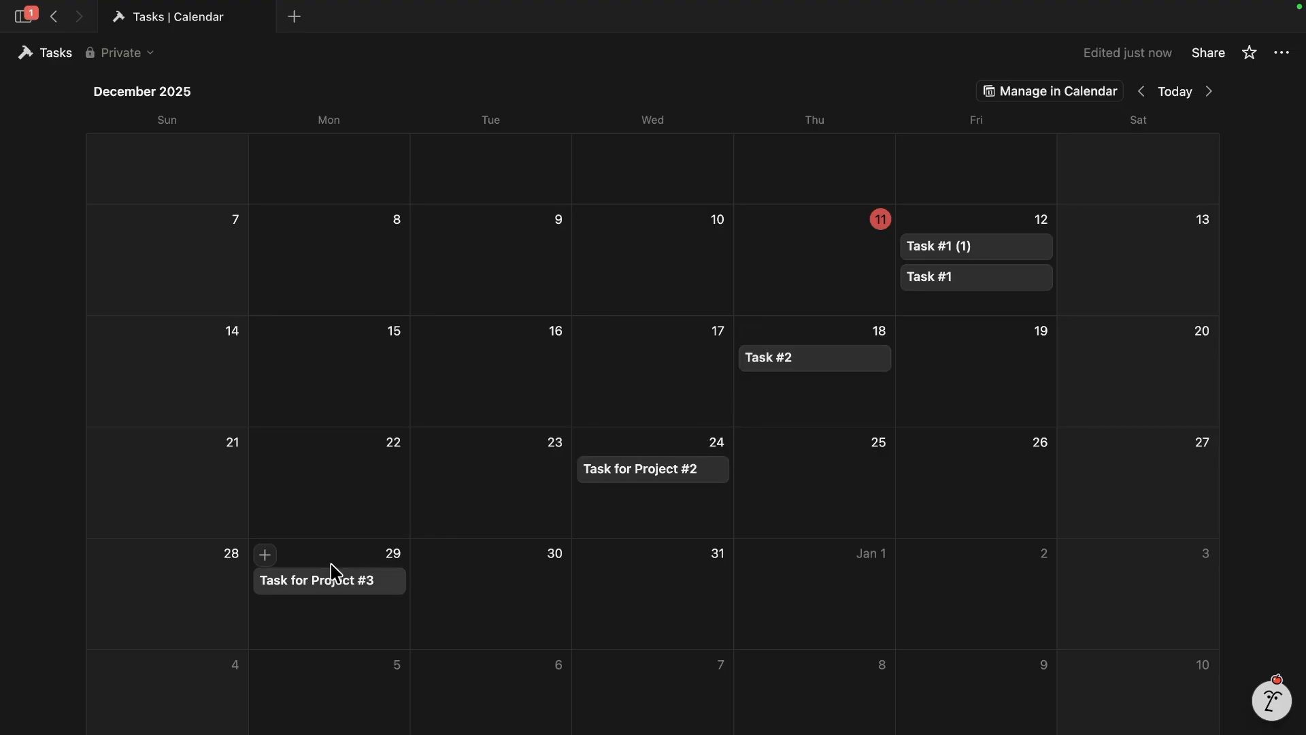
pyautogui.scroll(2, 939, 371)
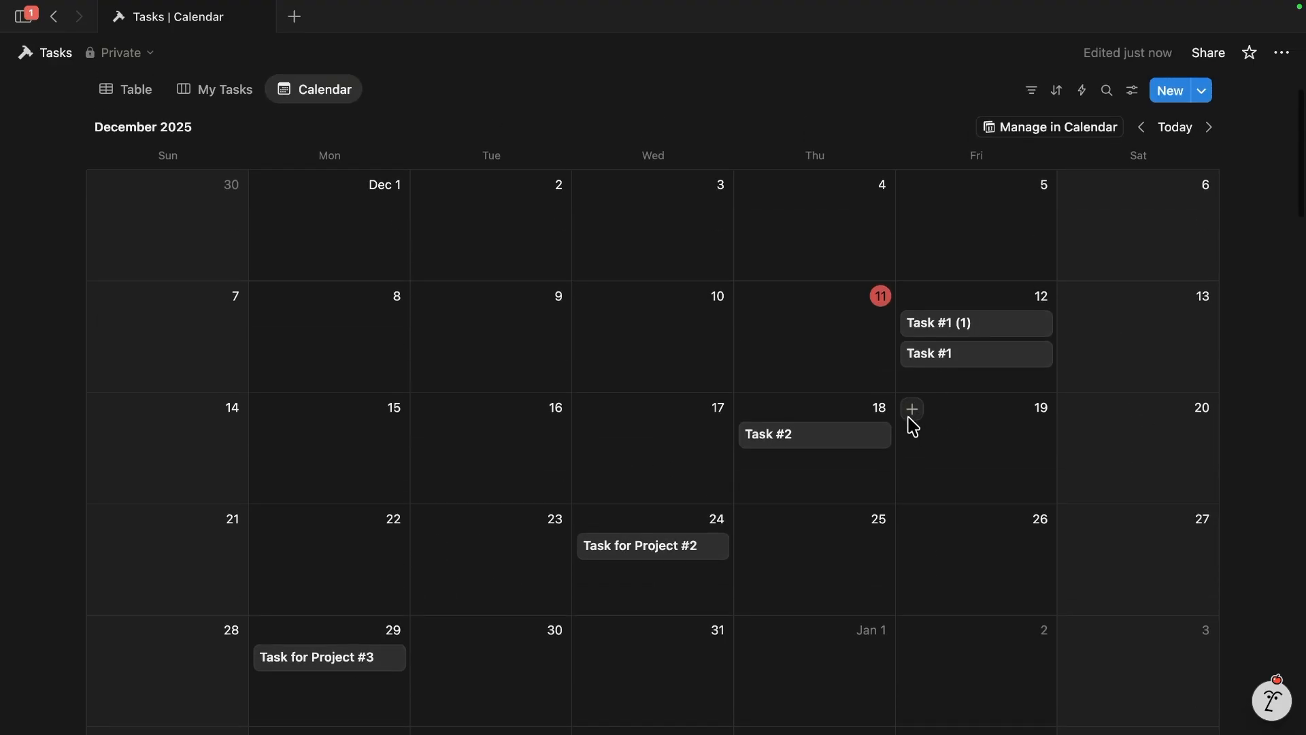
pyautogui.scroll(-1, 914, 428)
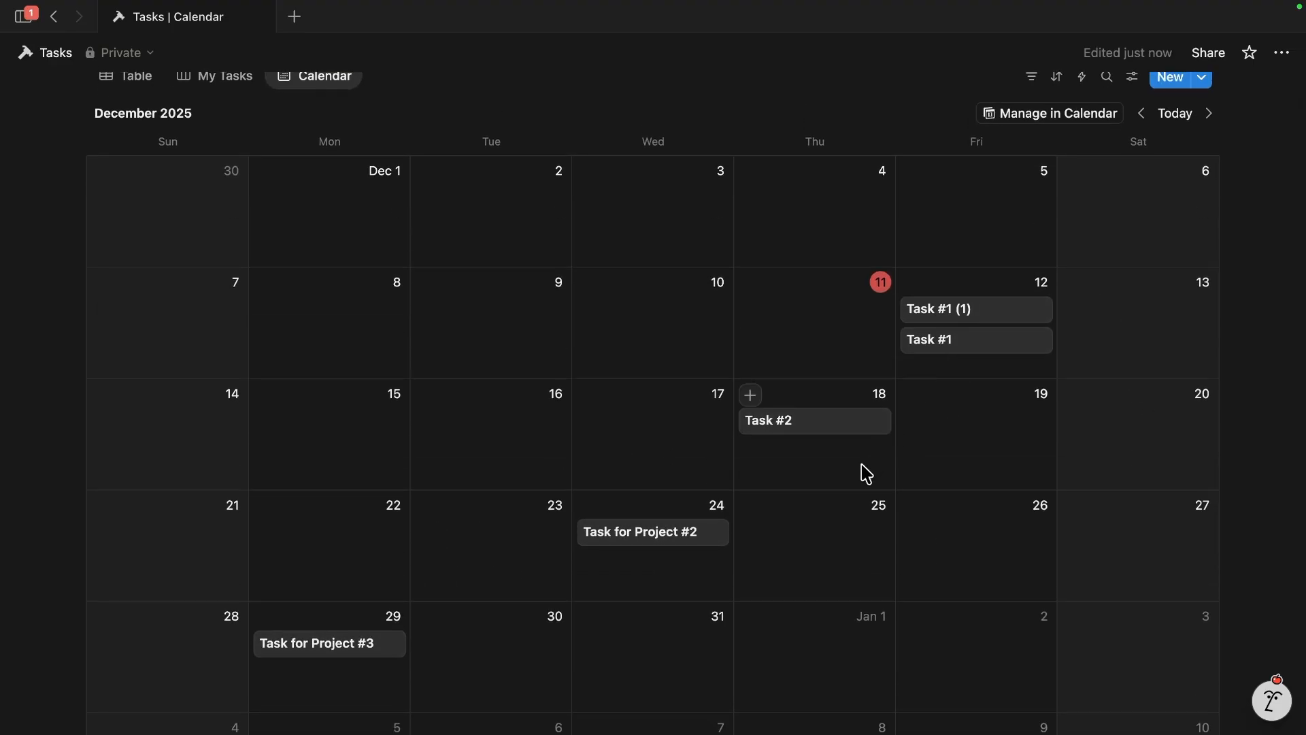
pyautogui.click(126, 75)
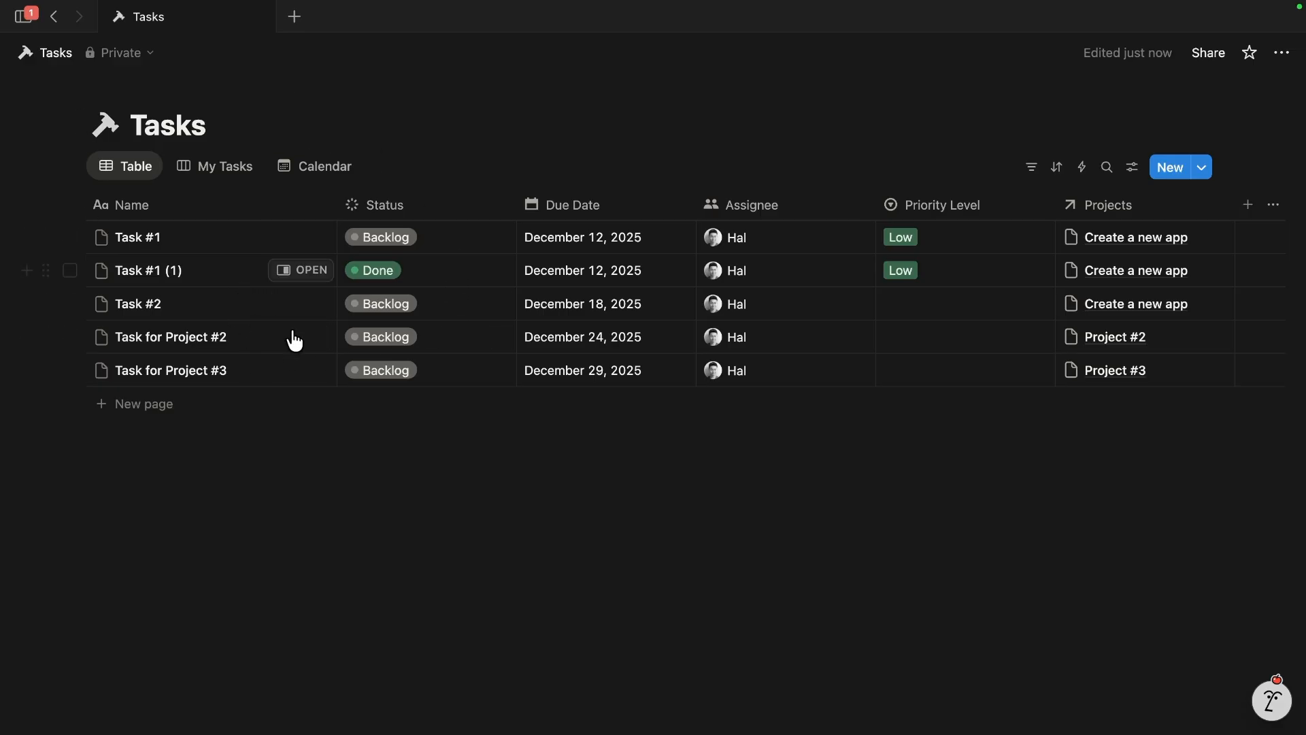
# - Open the Task #1 page and write "Providing extra details" in its body
pyautogui.click(280, 239)
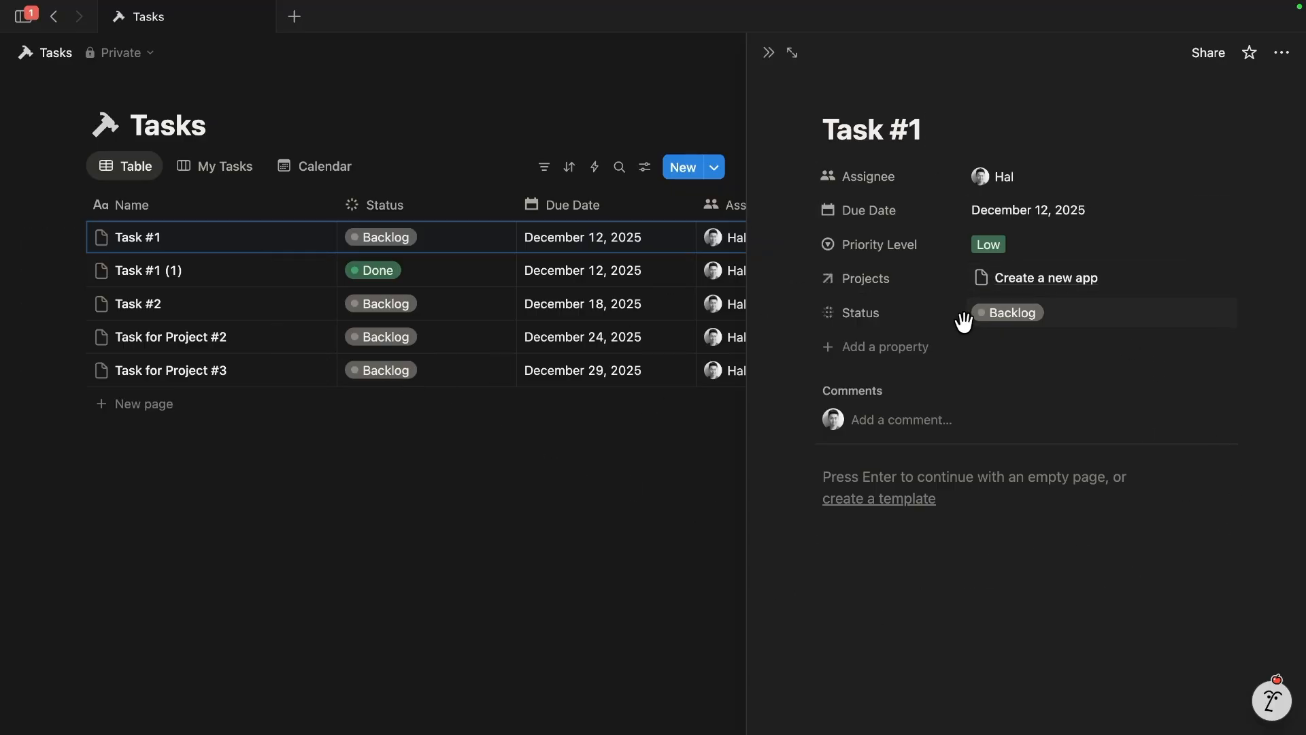
pyautogui.click(956, 487)
pyautogui.write('Providing extra d')
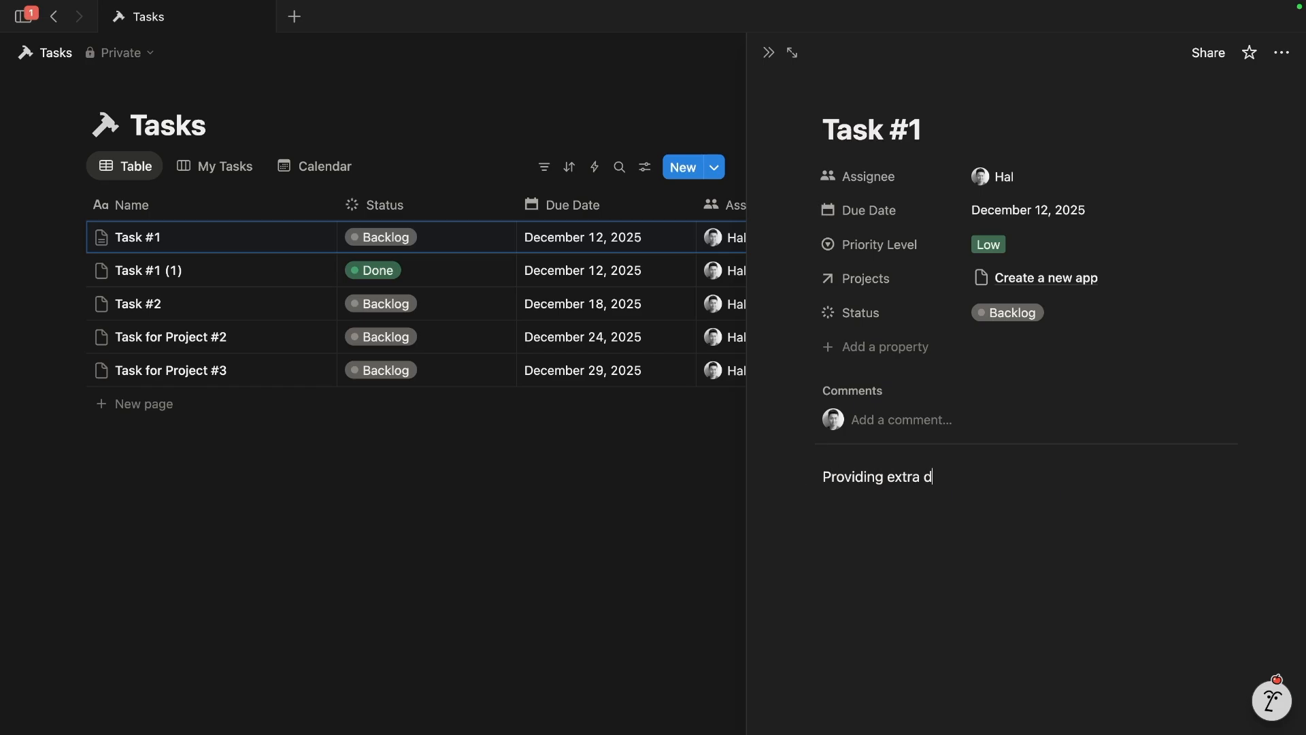
pyautogui.write('etails')
pyautogui.press('Return')
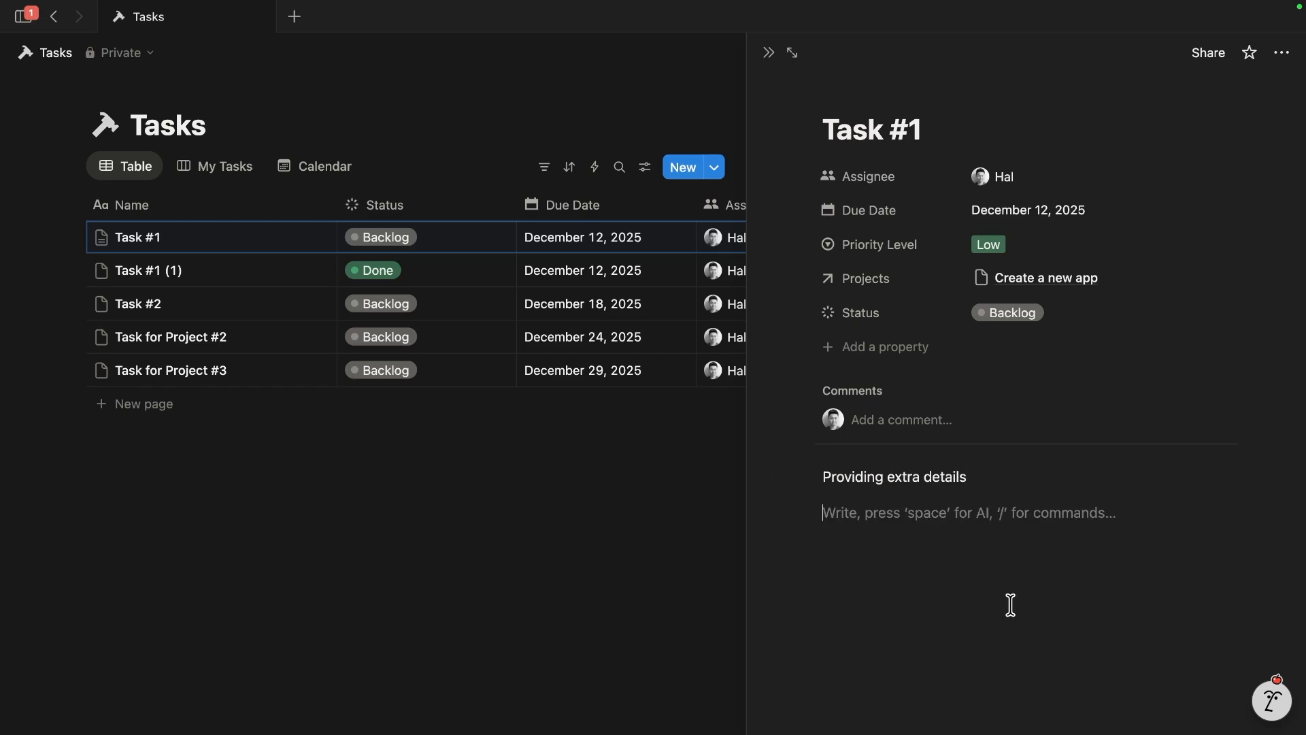
pyautogui.scroll(-1, 1000, 568)
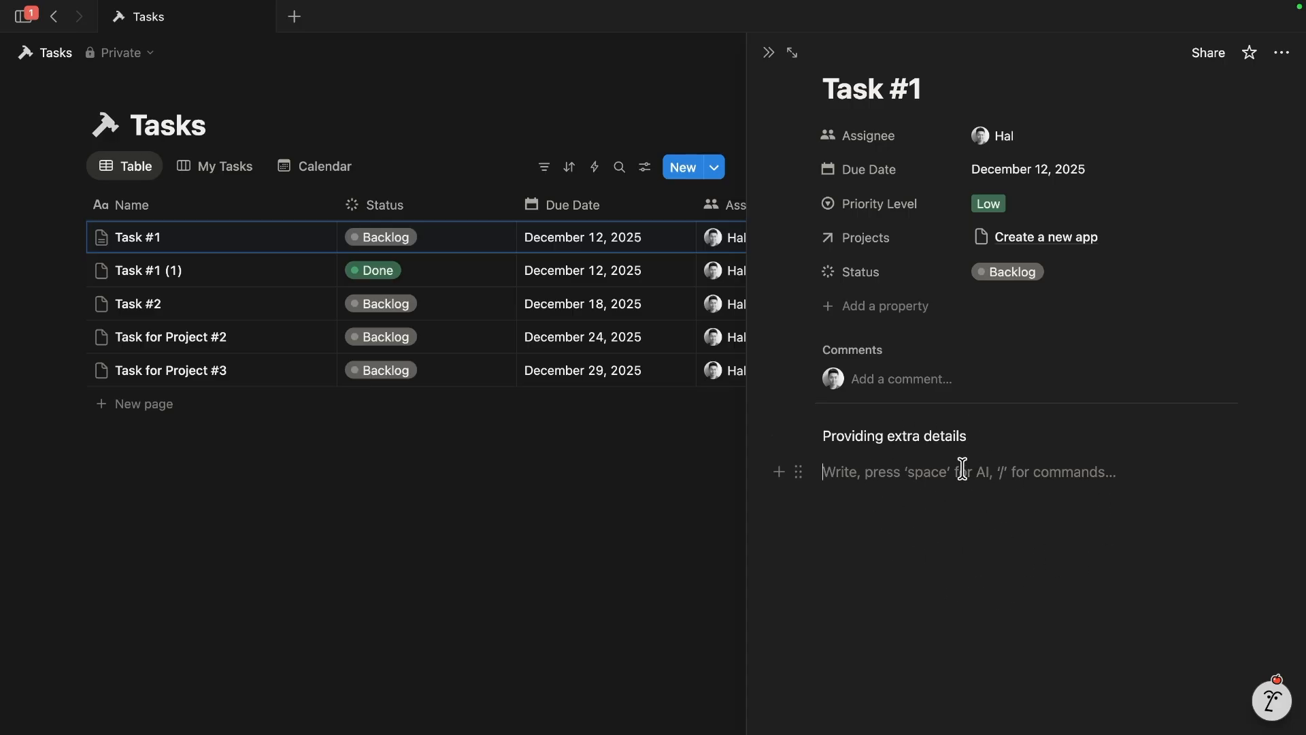
pyautogui.scroll(1, 885, 204)
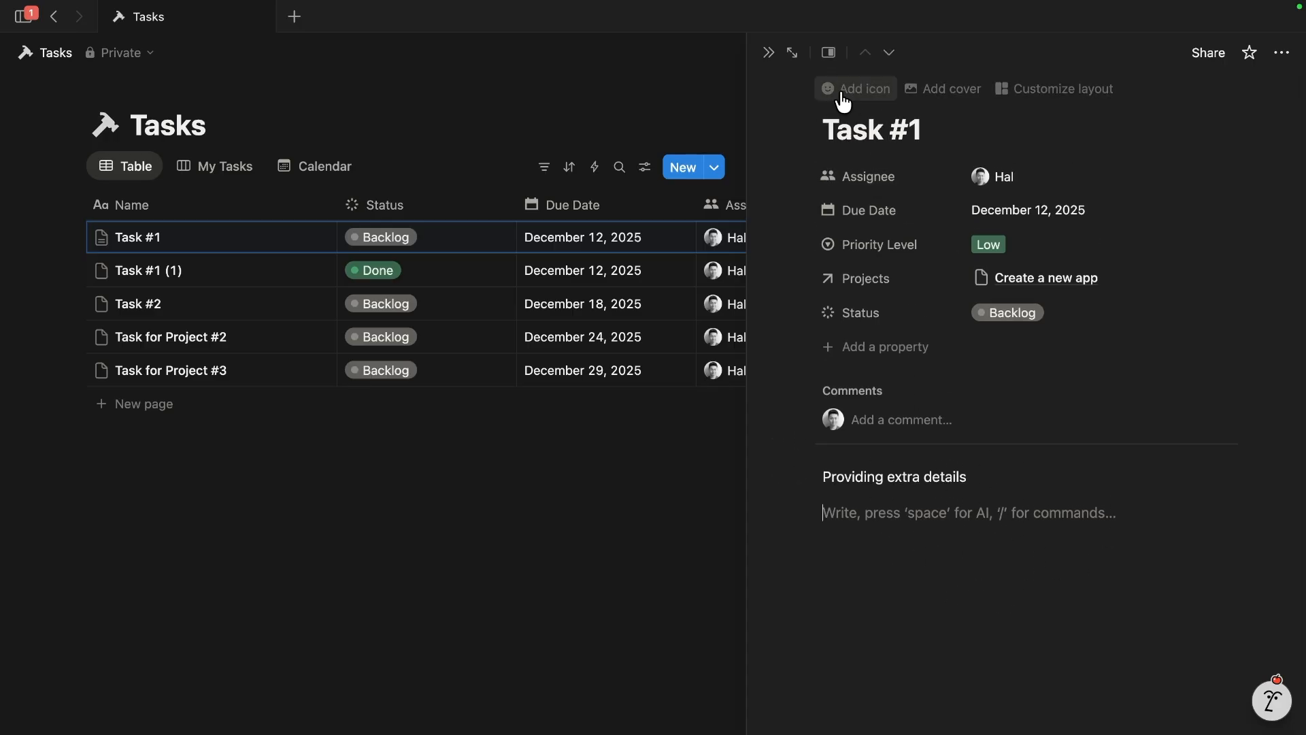
# - Give Task #1 a grinning face emoji icon and close its page
pyautogui.click(848, 88)
pyautogui.click(838, 115)
pyautogui.click(678, 269)
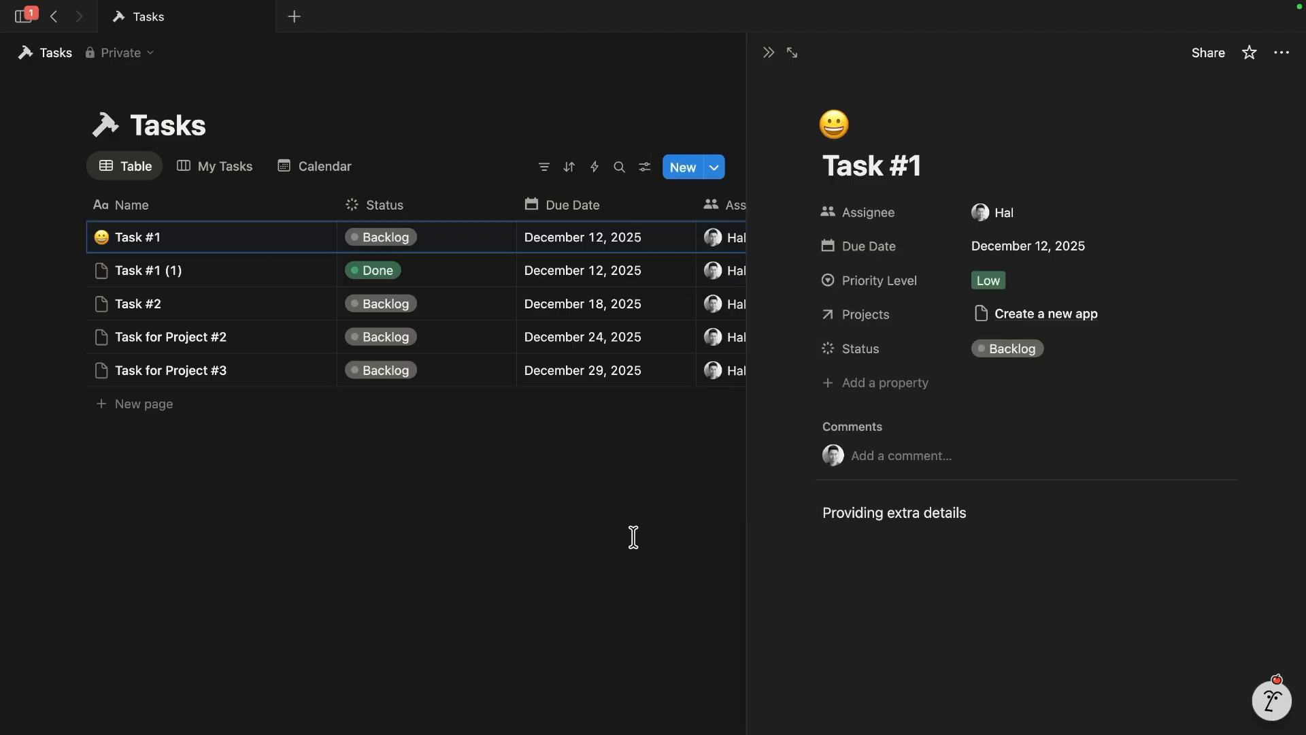
pyautogui.click(575, 549)
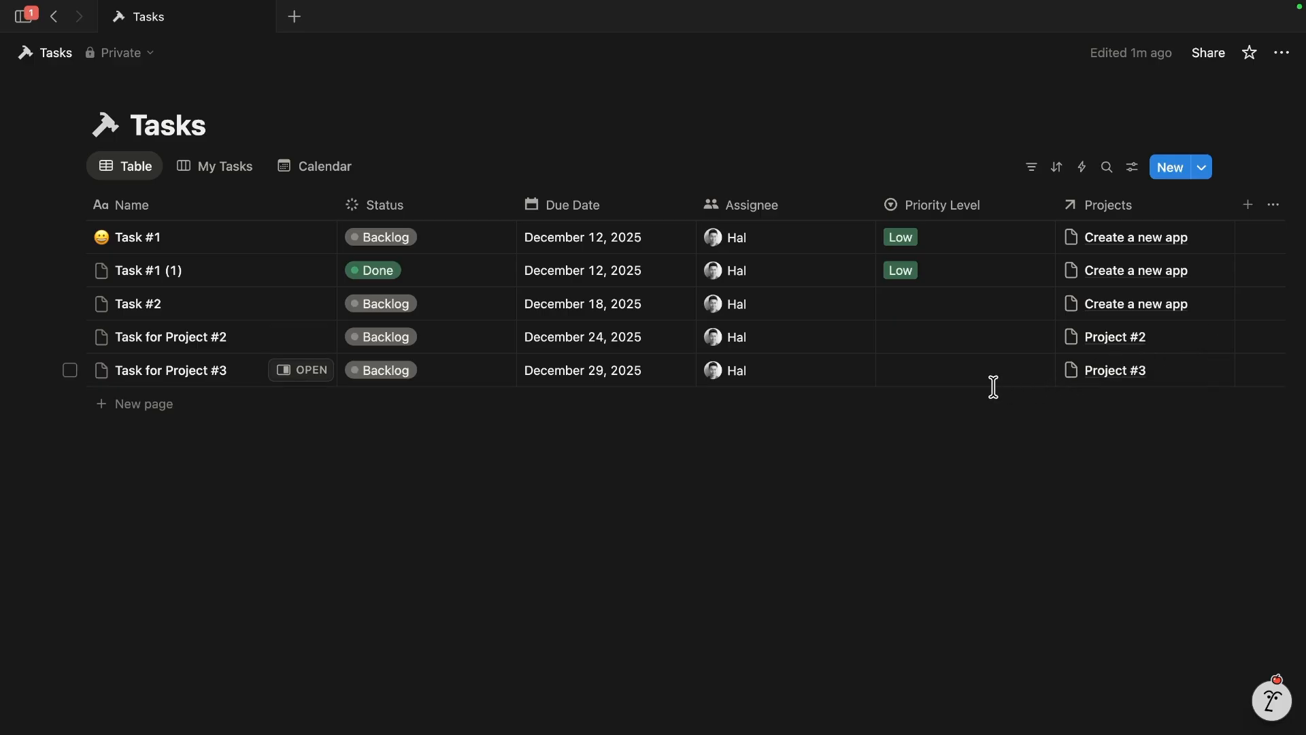
# - Create a new page template for the Tasks database and title it Task Template
pyautogui.click(1202, 174)
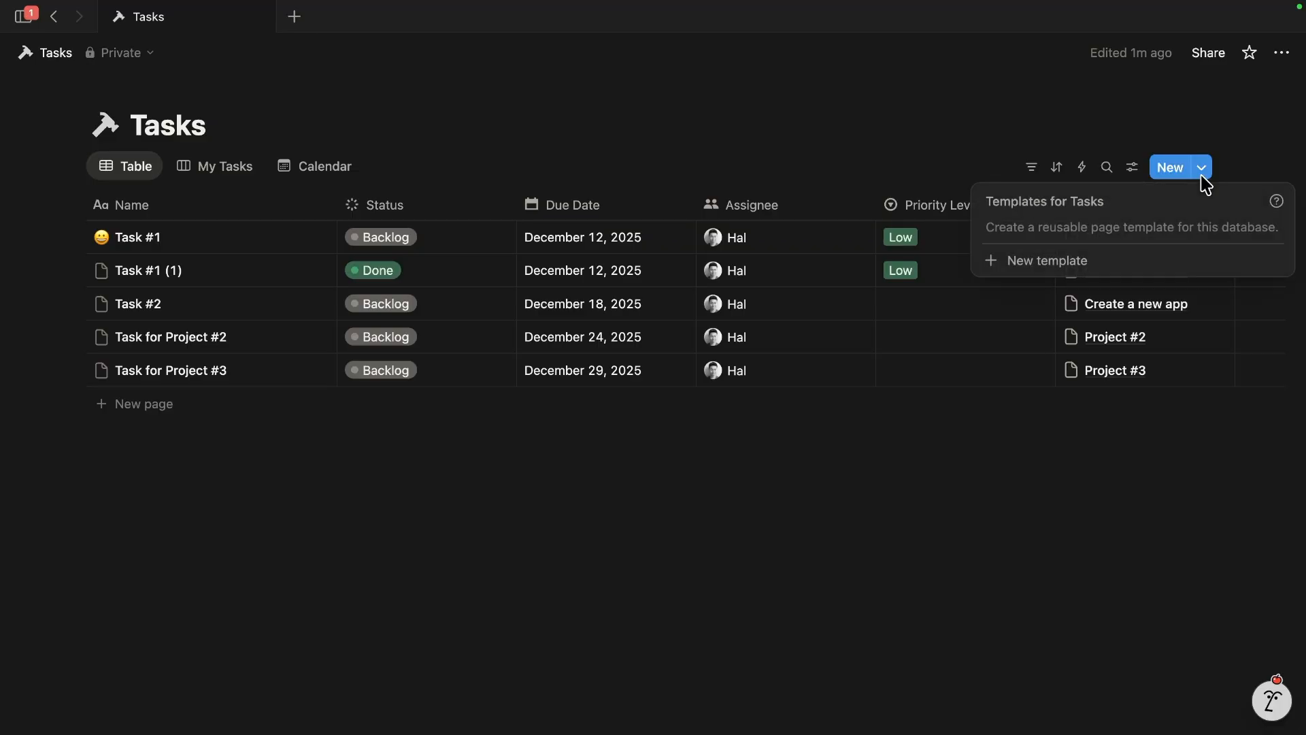
pyautogui.click(1074, 270)
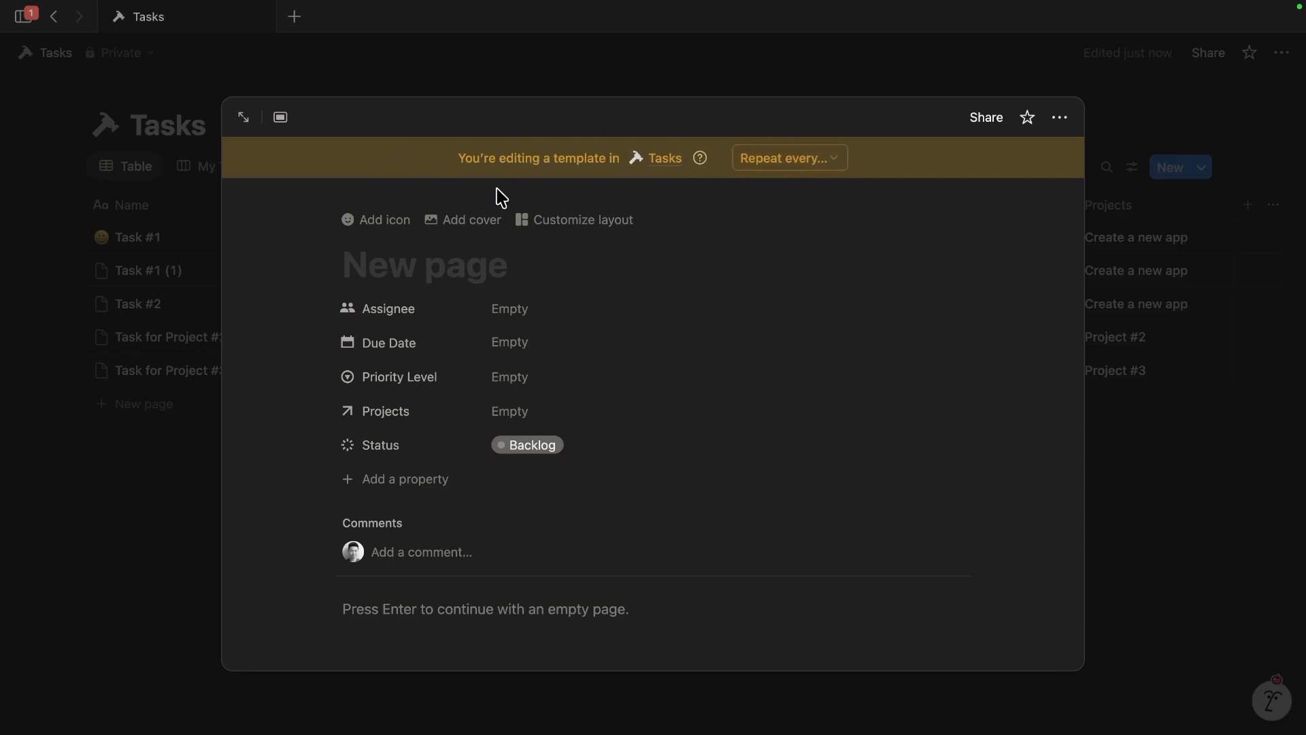
pyautogui.click(523, 266)
pyautogui.write('Tas')
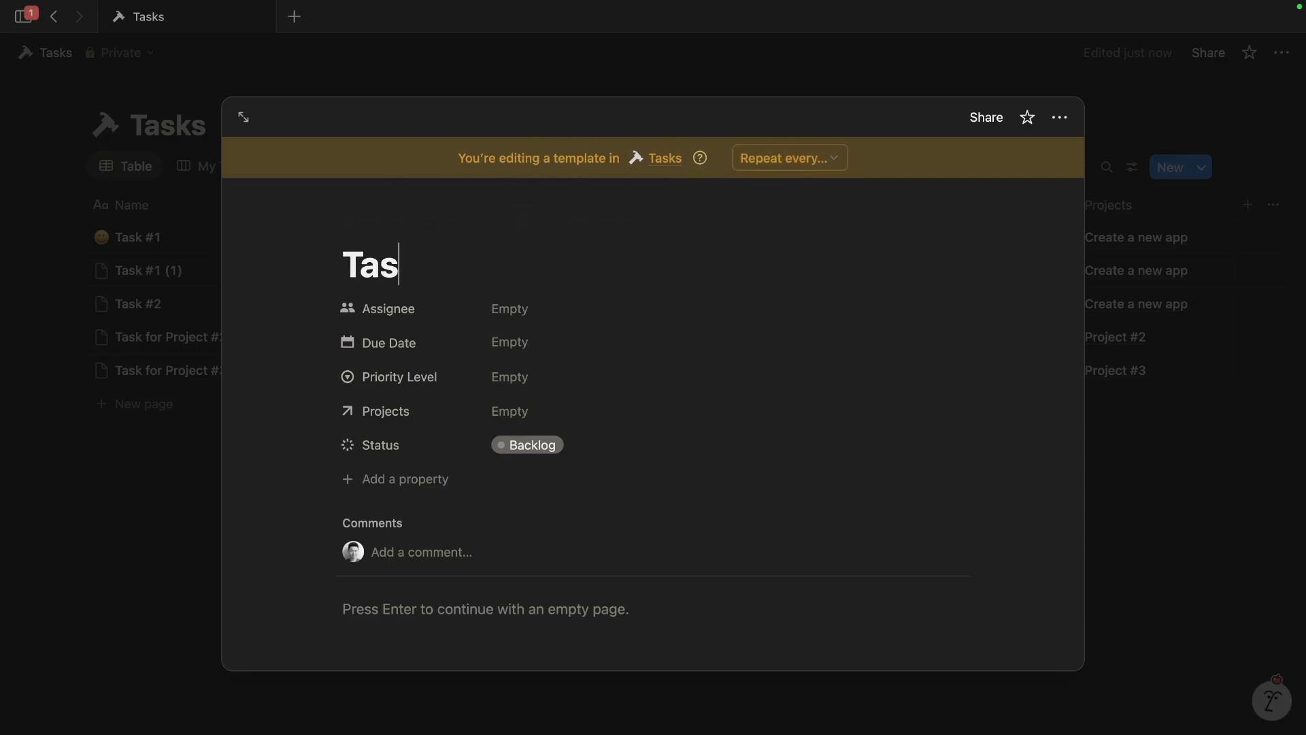
pyautogui.write('k Template')
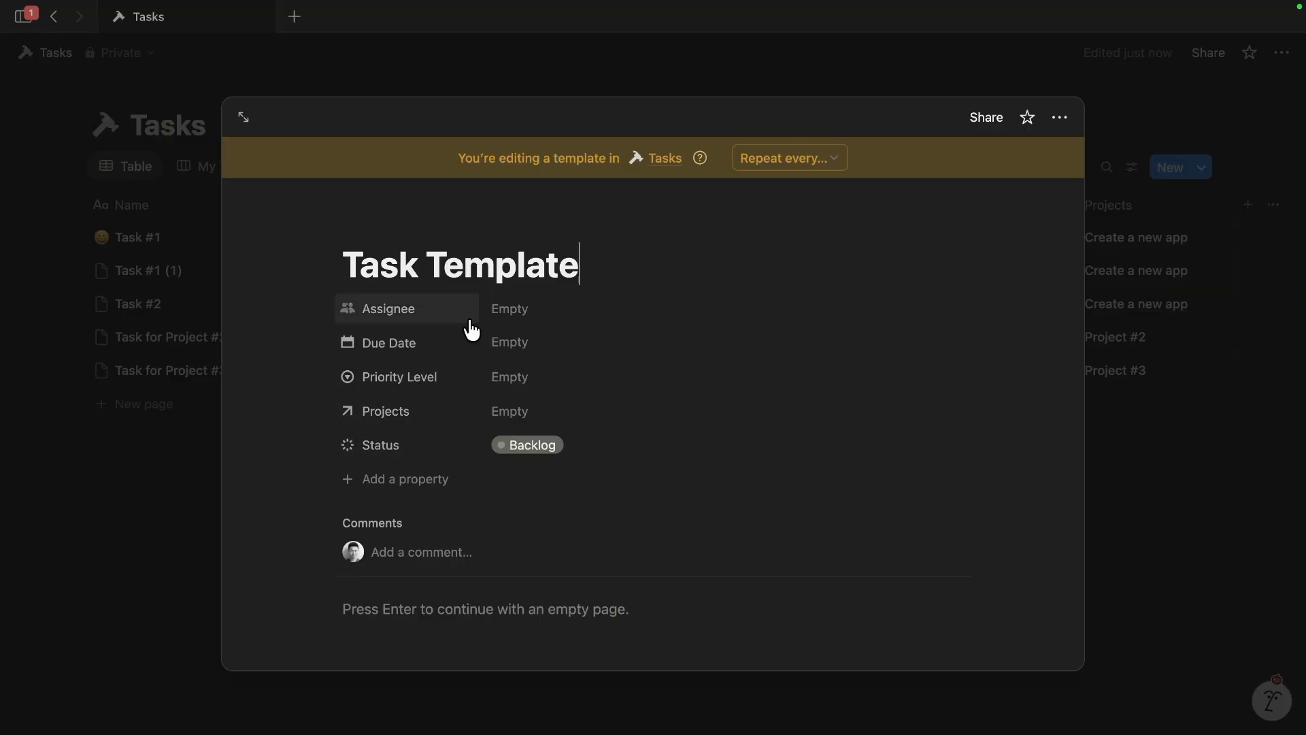
# - Set the template's Assignee to the Person who duplicated page shortcut
pyautogui.click(544, 313)
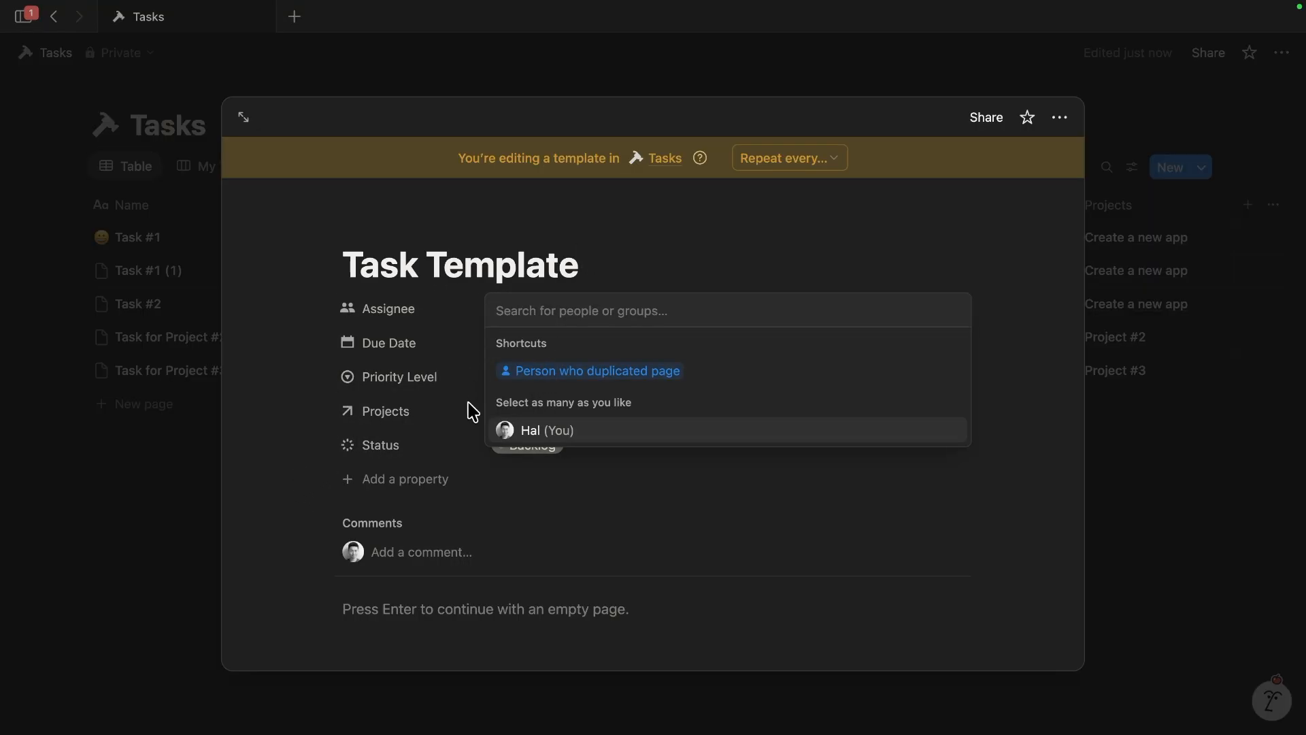
pyautogui.click(575, 376)
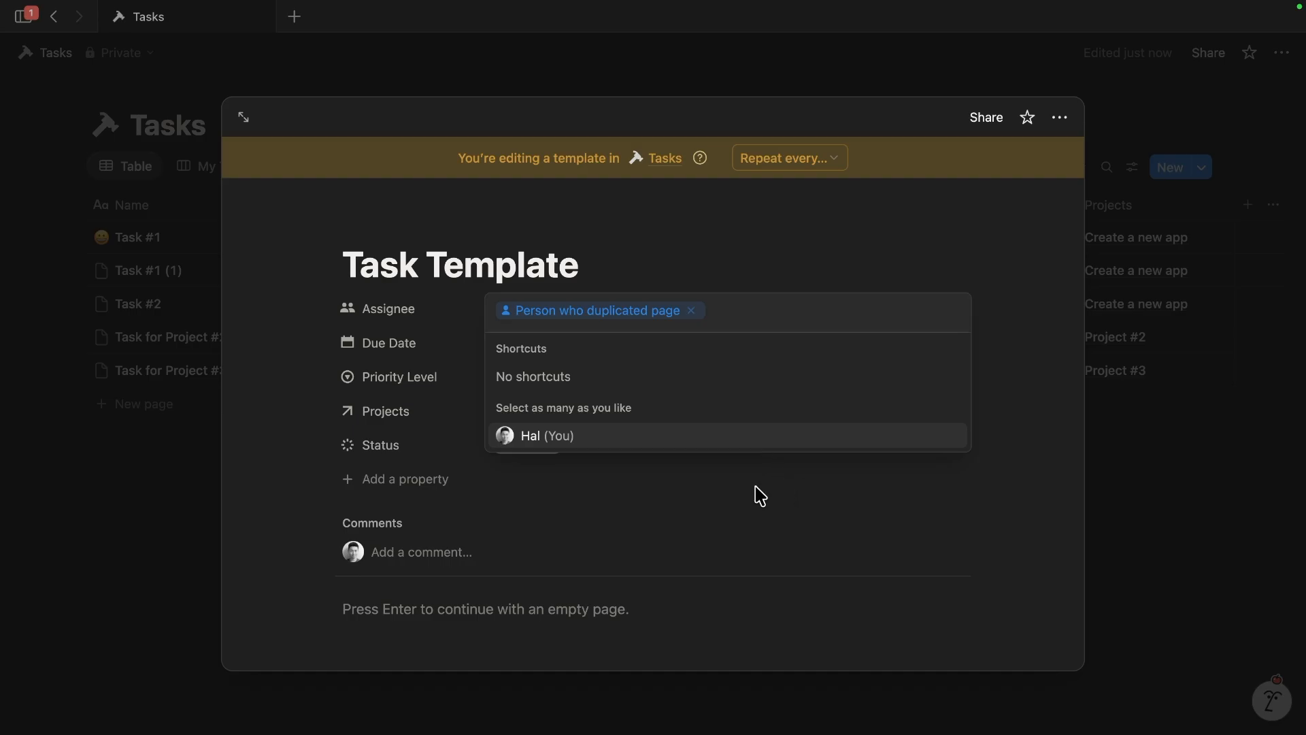
pyautogui.click(941, 519)
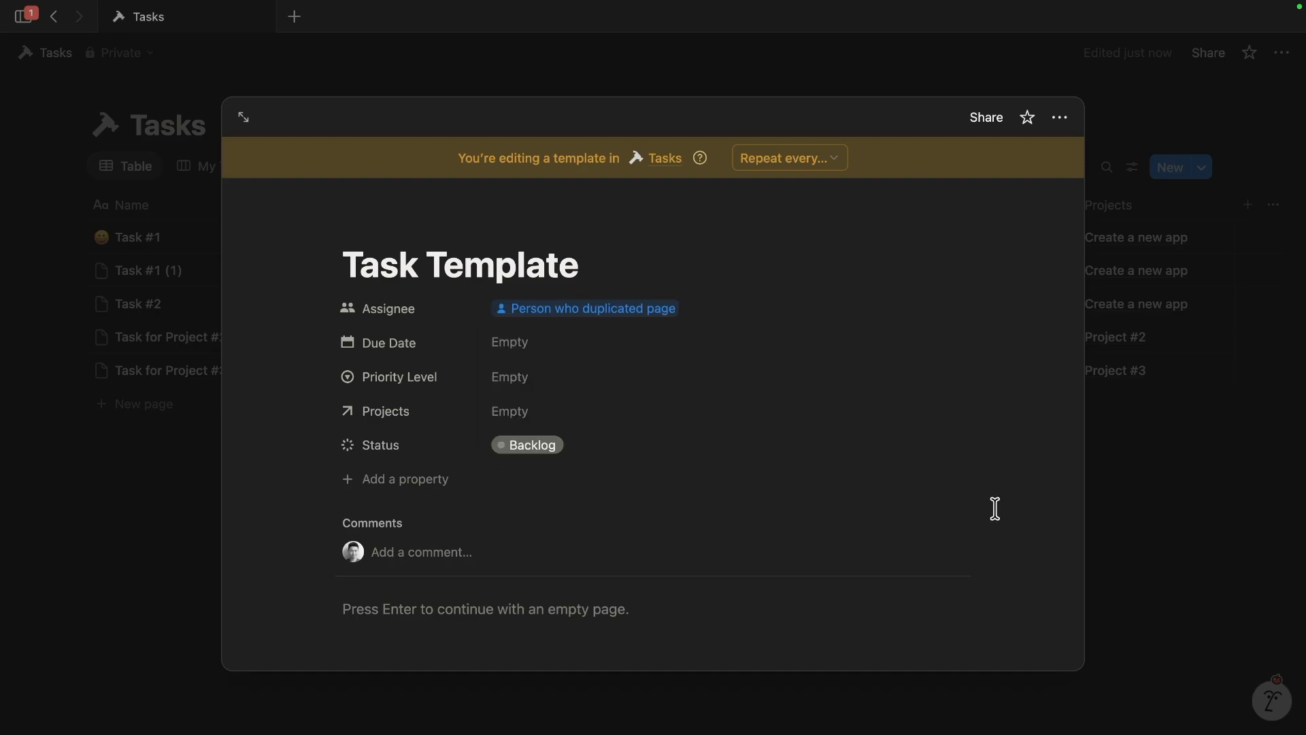
# - Set the template's Priority Level to Medium and link it to the Create a new app project
pyautogui.click(507, 376)
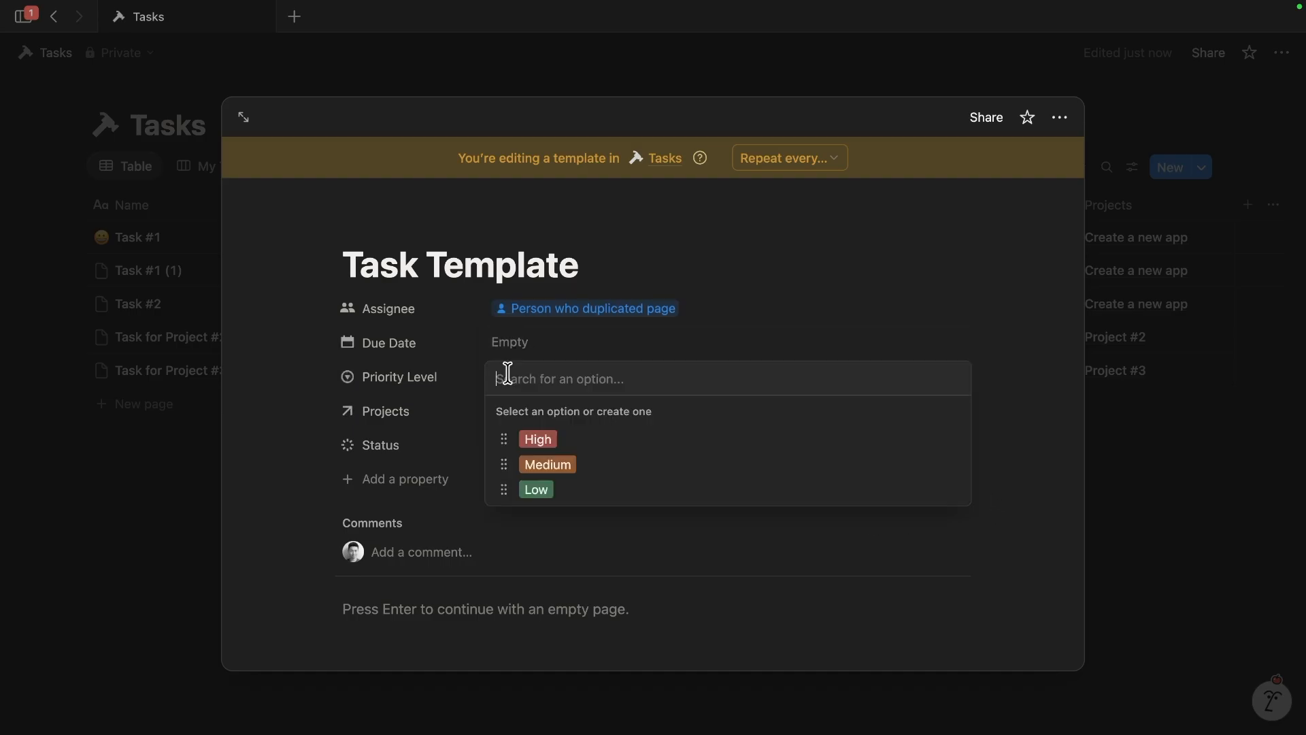
pyautogui.click(552, 469)
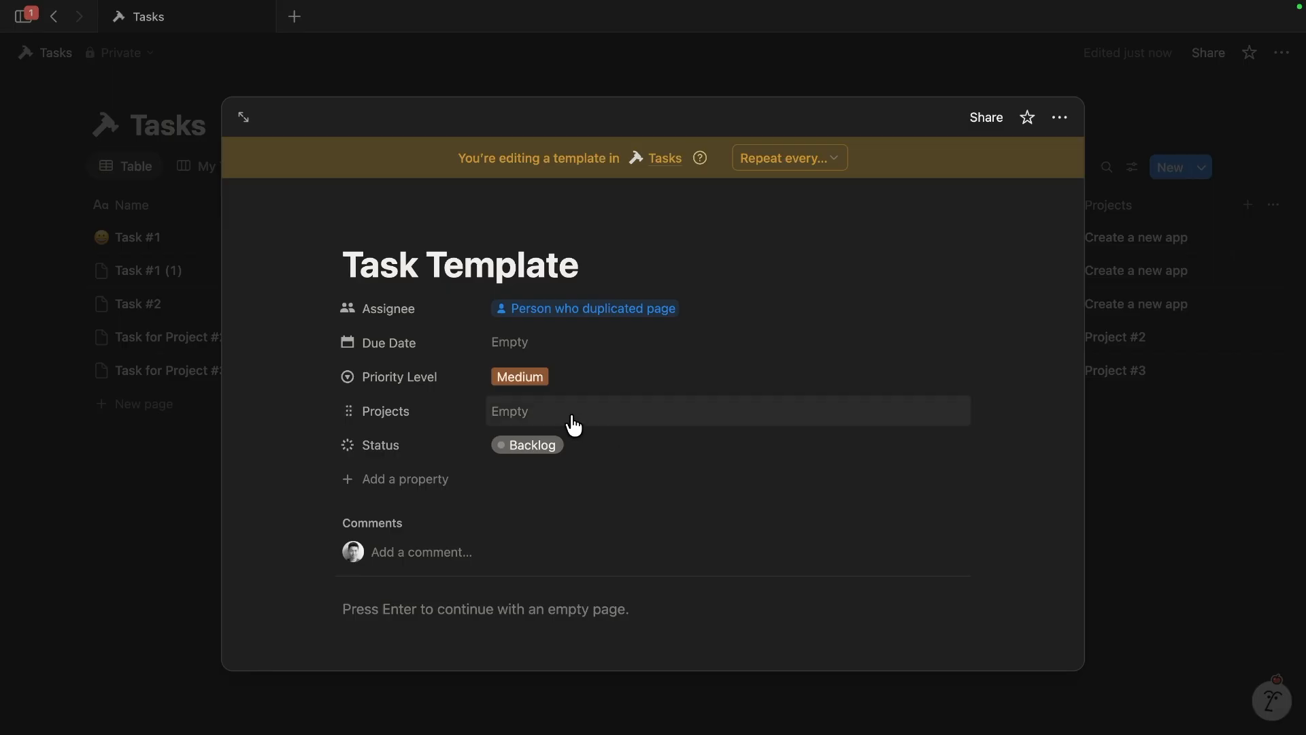
pyautogui.click(573, 423)
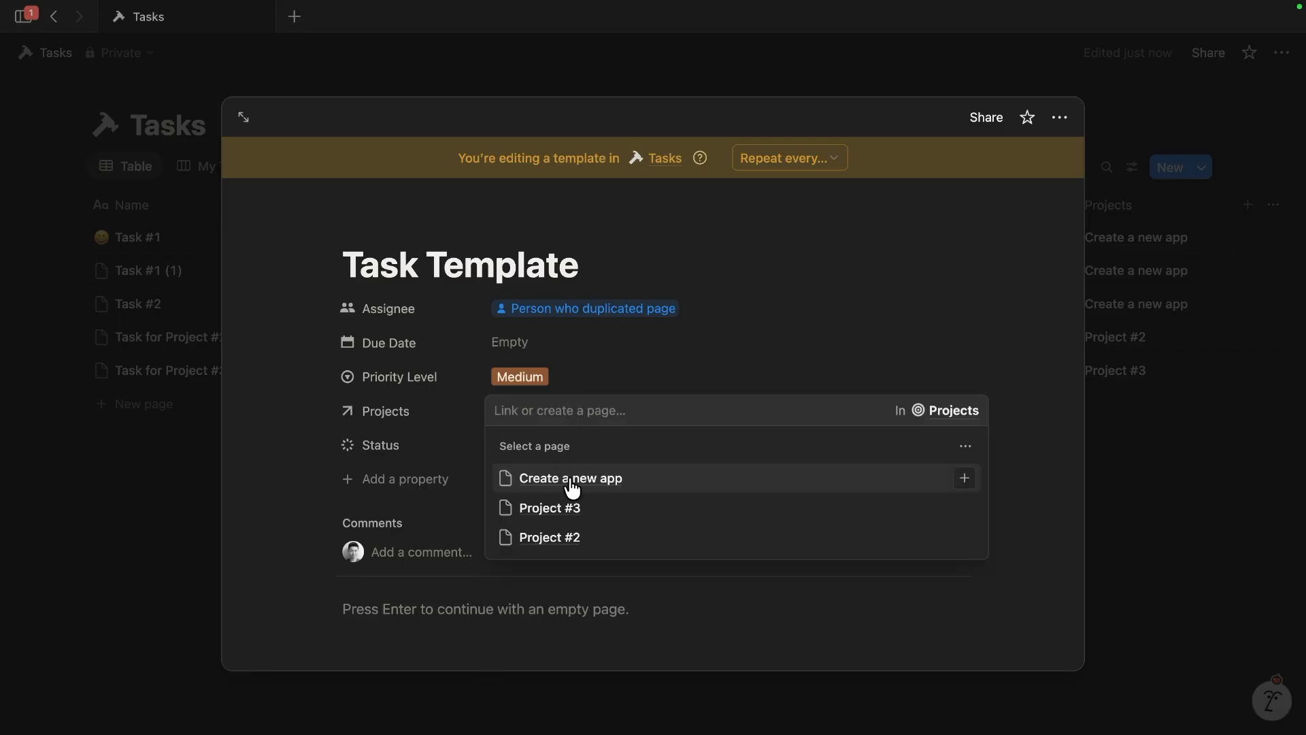
pyautogui.click(572, 488)
pyautogui.click(963, 373)
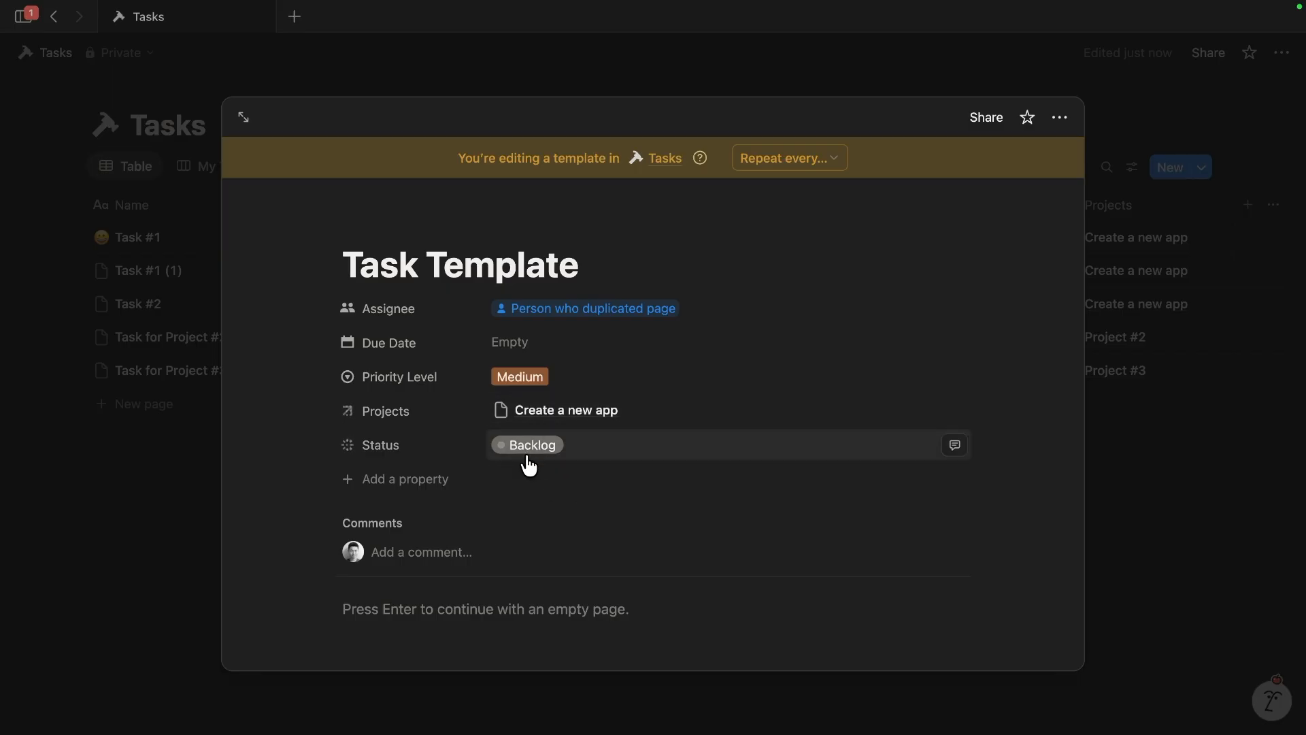
# - Add a level 2 heading "Task Description" to the template body, followed by the line "Fill extra information about your ticket down below"
pyautogui.scroll(-2, 496, 533)
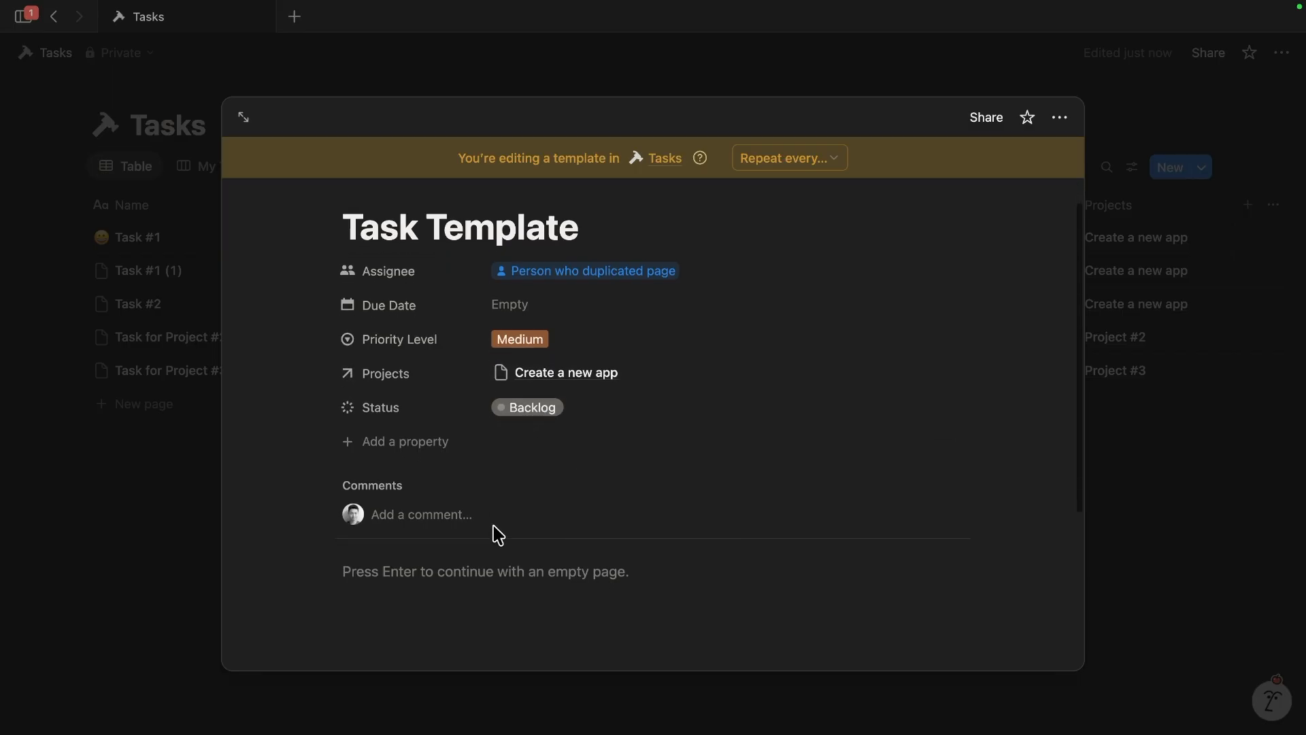
pyautogui.click(466, 557)
pyautogui.scroll(-2, 449, 558)
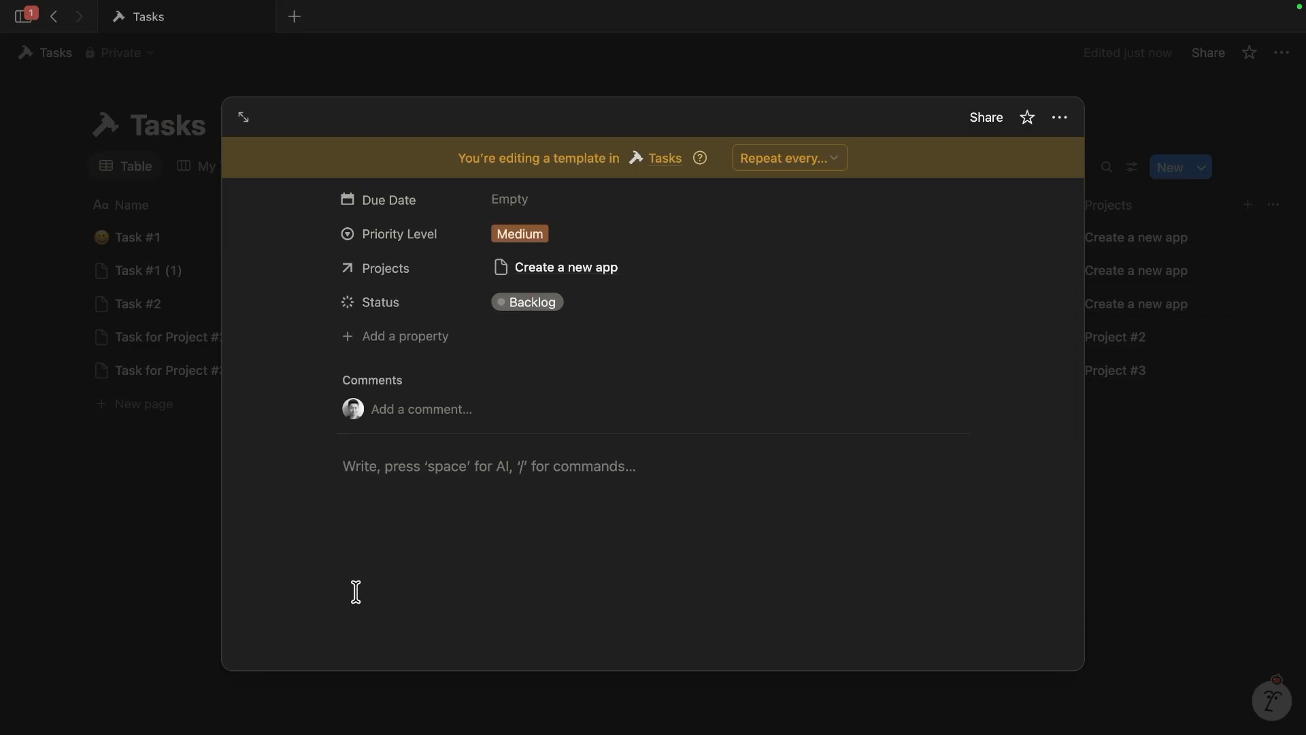
pyautogui.write('## ')
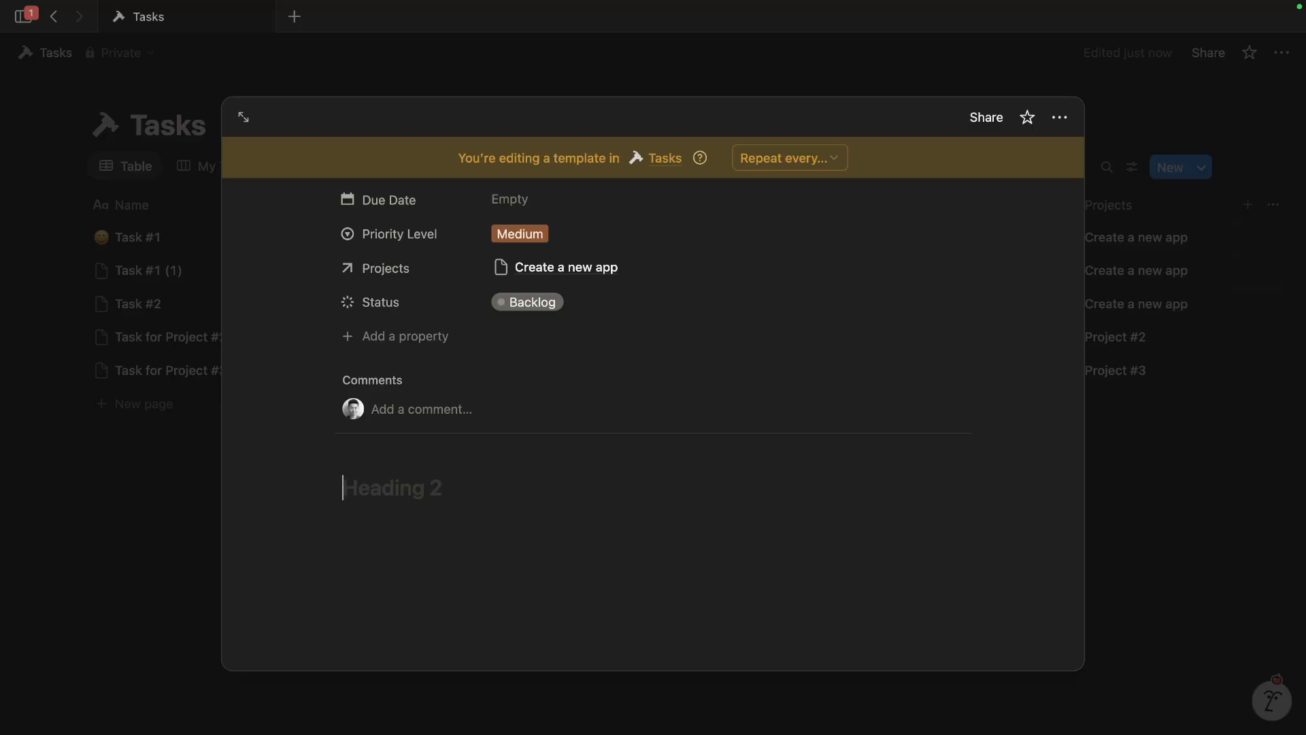
pyautogui.write('Task Description')
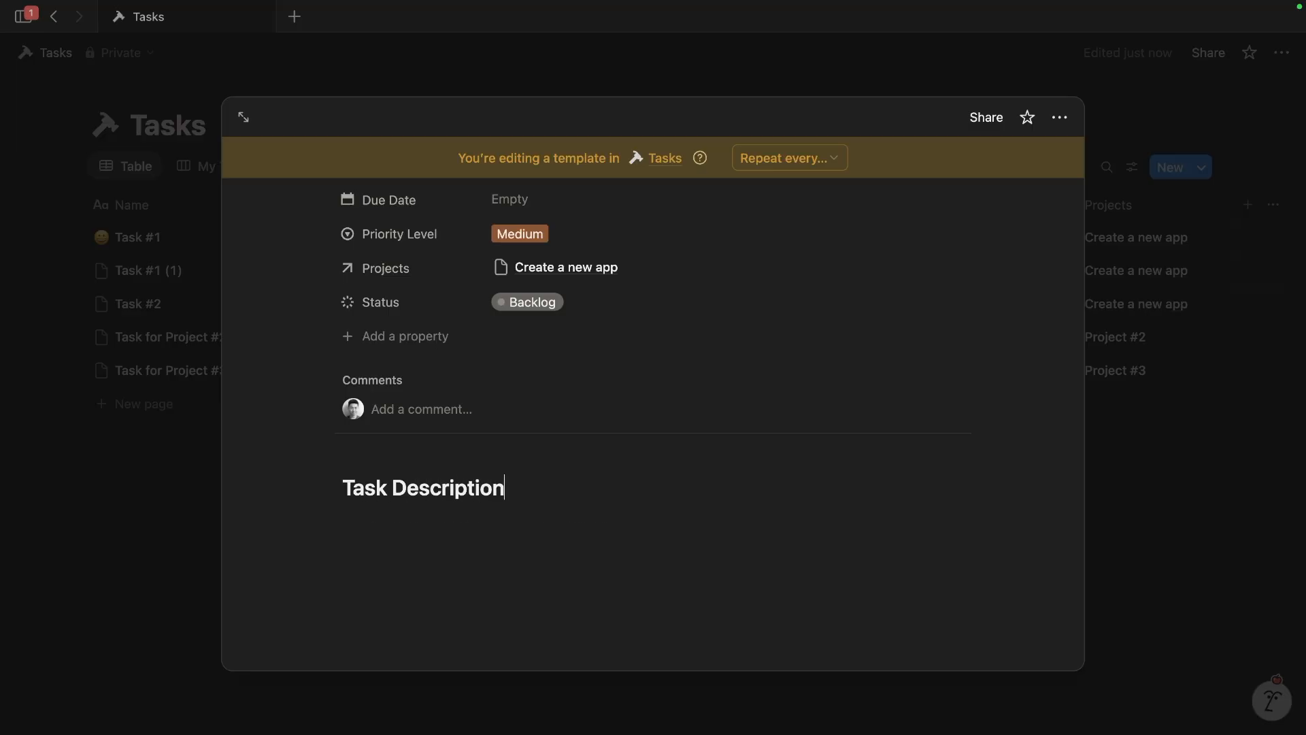
pyautogui.press('Return')
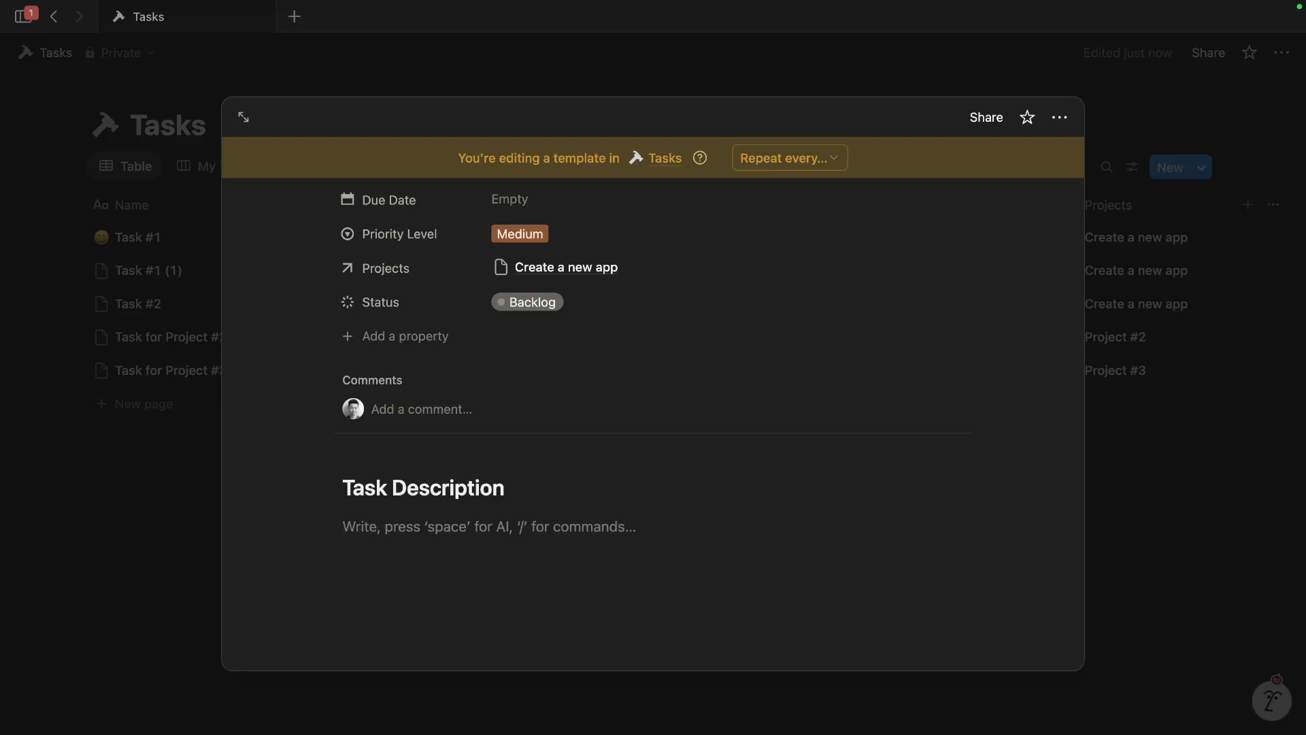
pyautogui.write('Fil')
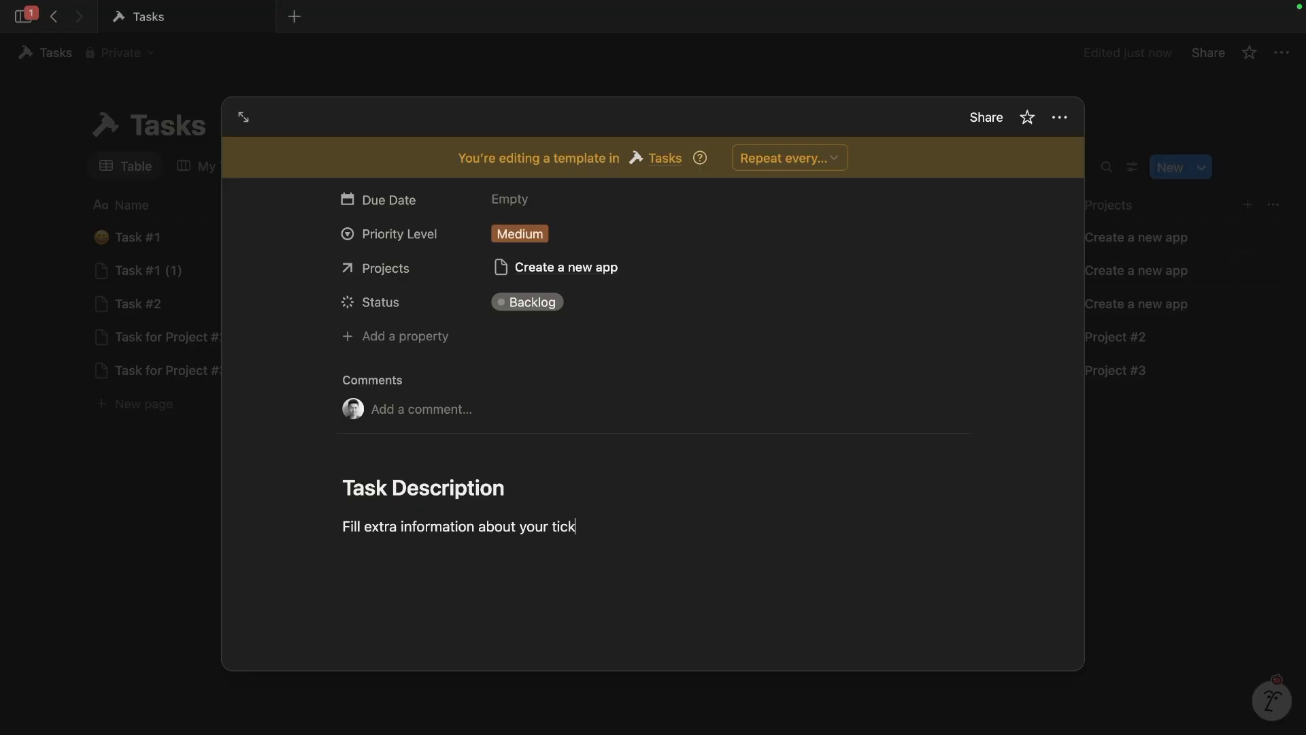
# - Leave a blank line below the description text and add a level 2 heading "Task Assets"
pyautogui.press('Return')
pyautogui.press('Return')
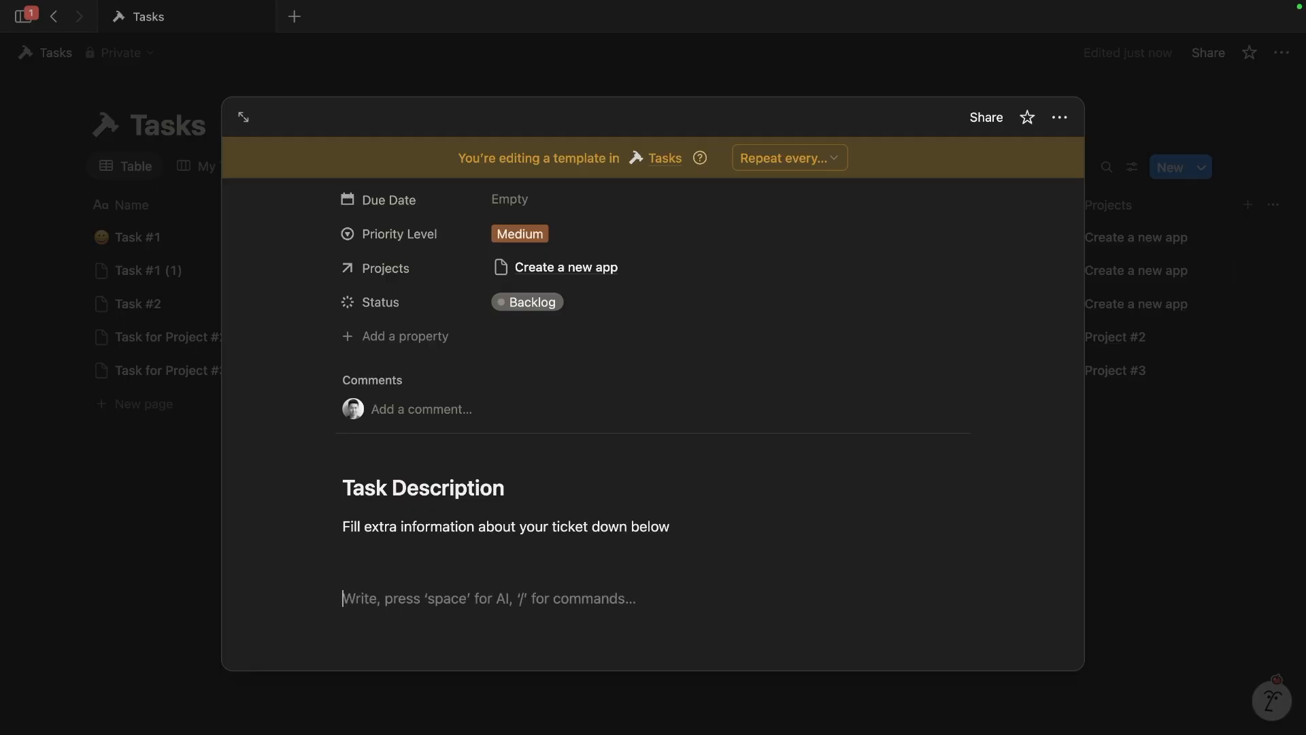
pyautogui.write('## T')
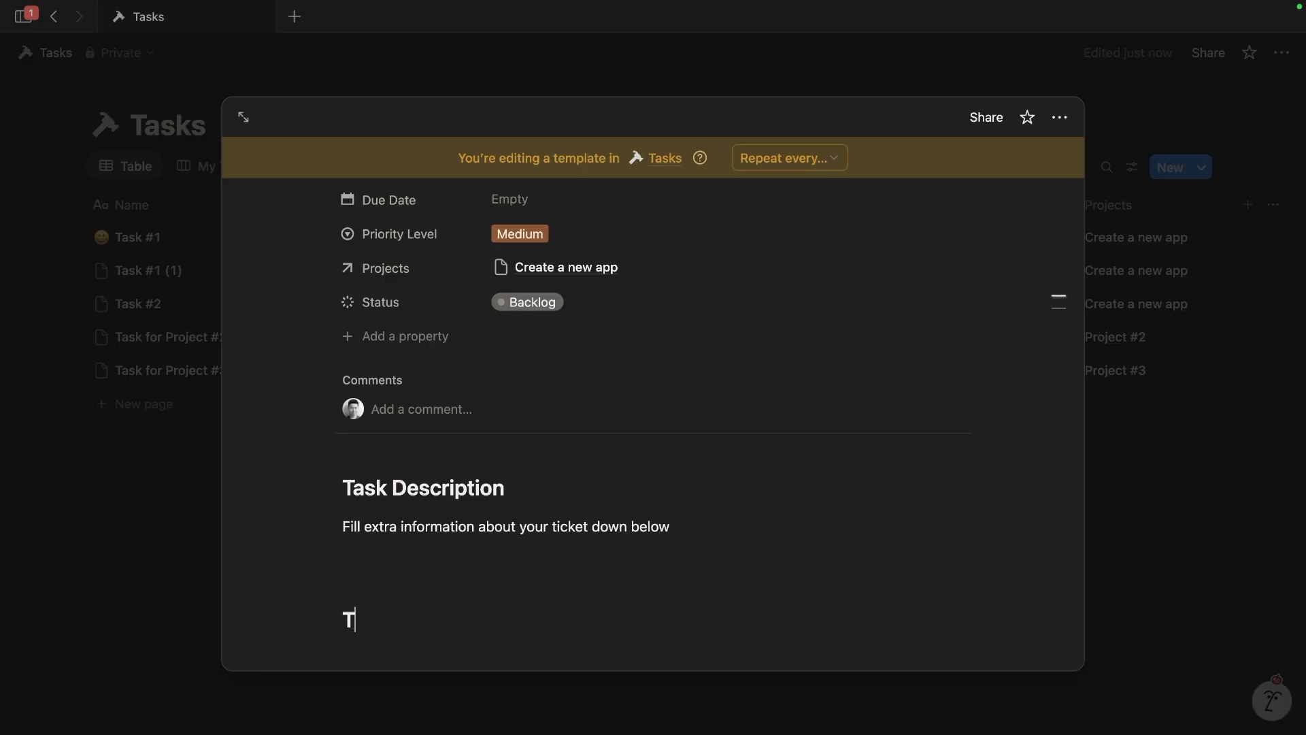
pyautogui.write('ask Assets')
pyautogui.press('Return')
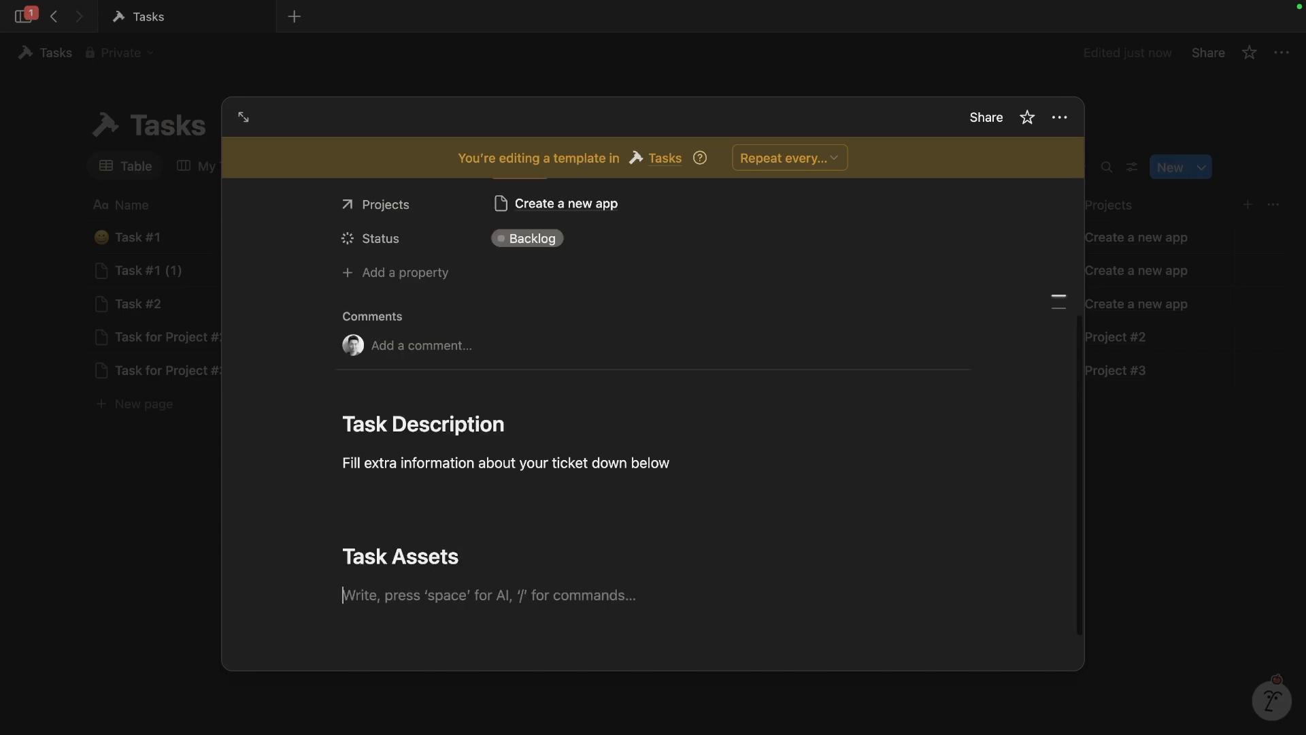
# - Add the line "Drag-and-drop any images or additional files related to this ticket" under the Task Assets heading and close the template
pyautogui.write('Dr')
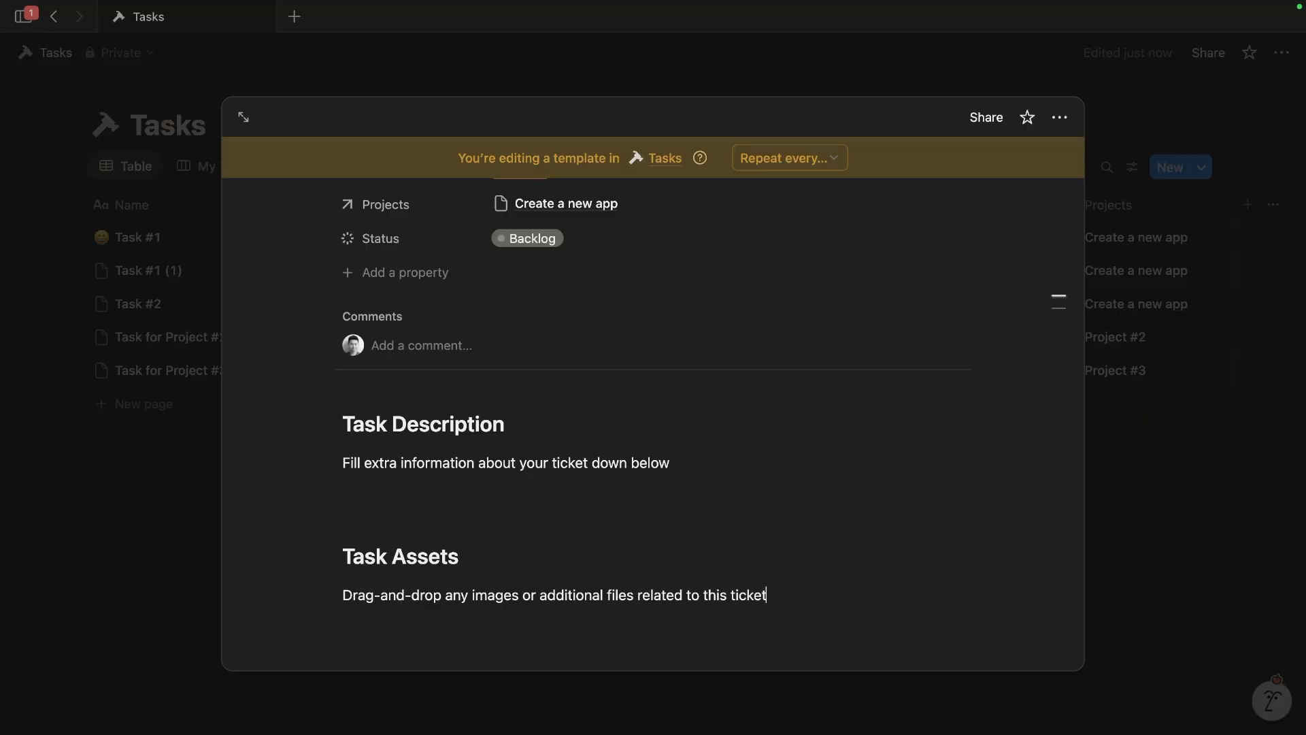
pyautogui.scroll(-2, 565, 478)
pyautogui.click(663, 588)
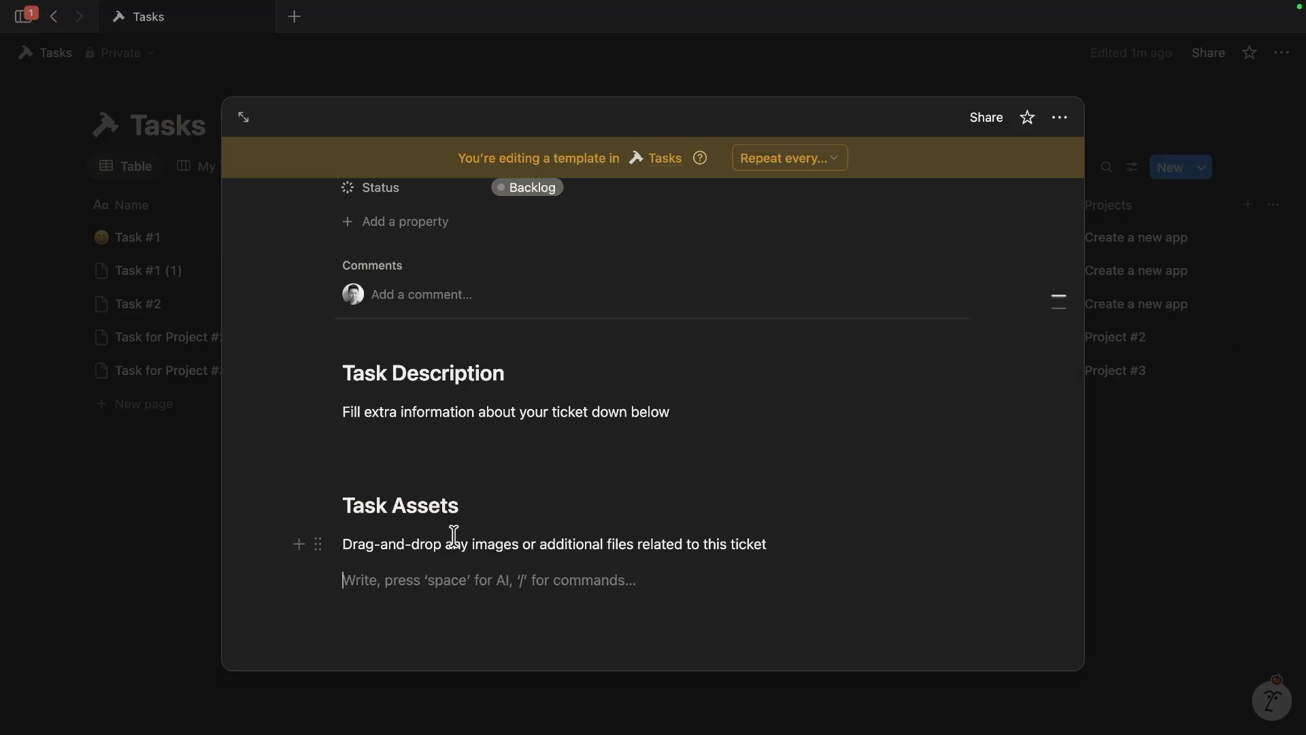
pyautogui.scroll(5, 533, 598)
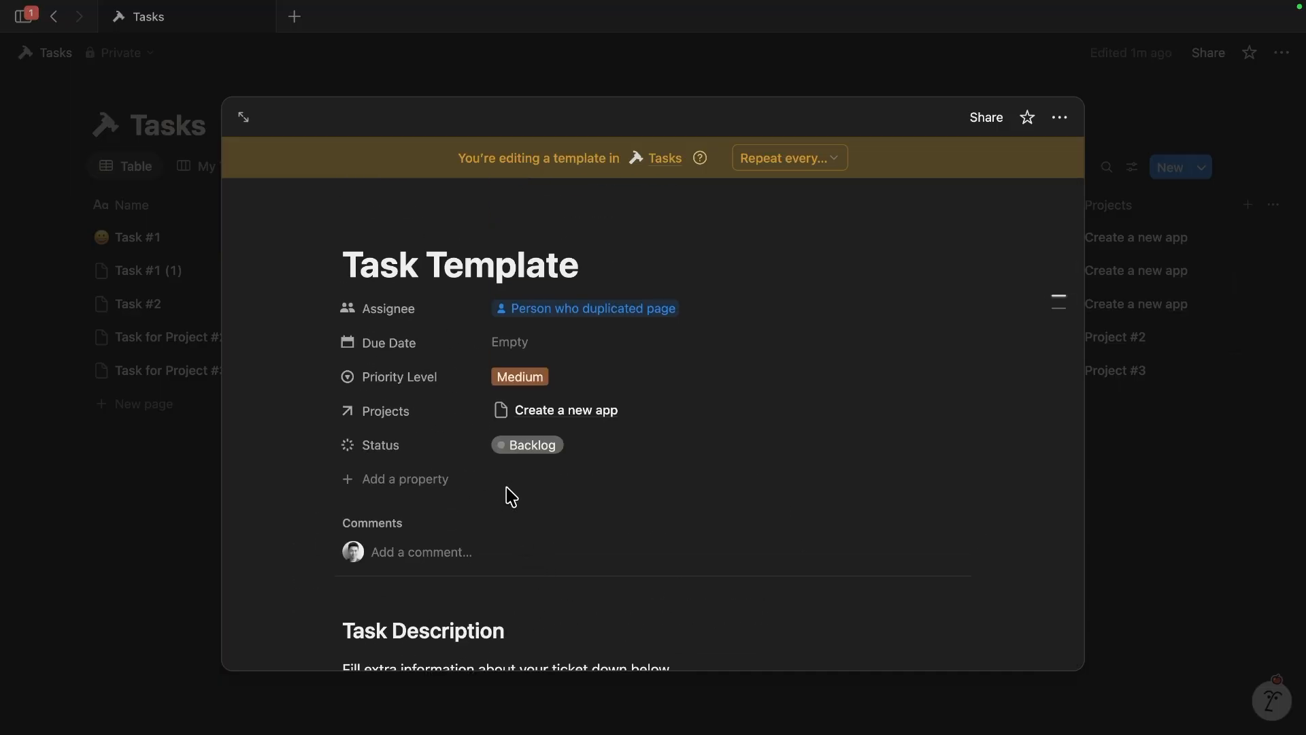
pyautogui.click(137, 91)
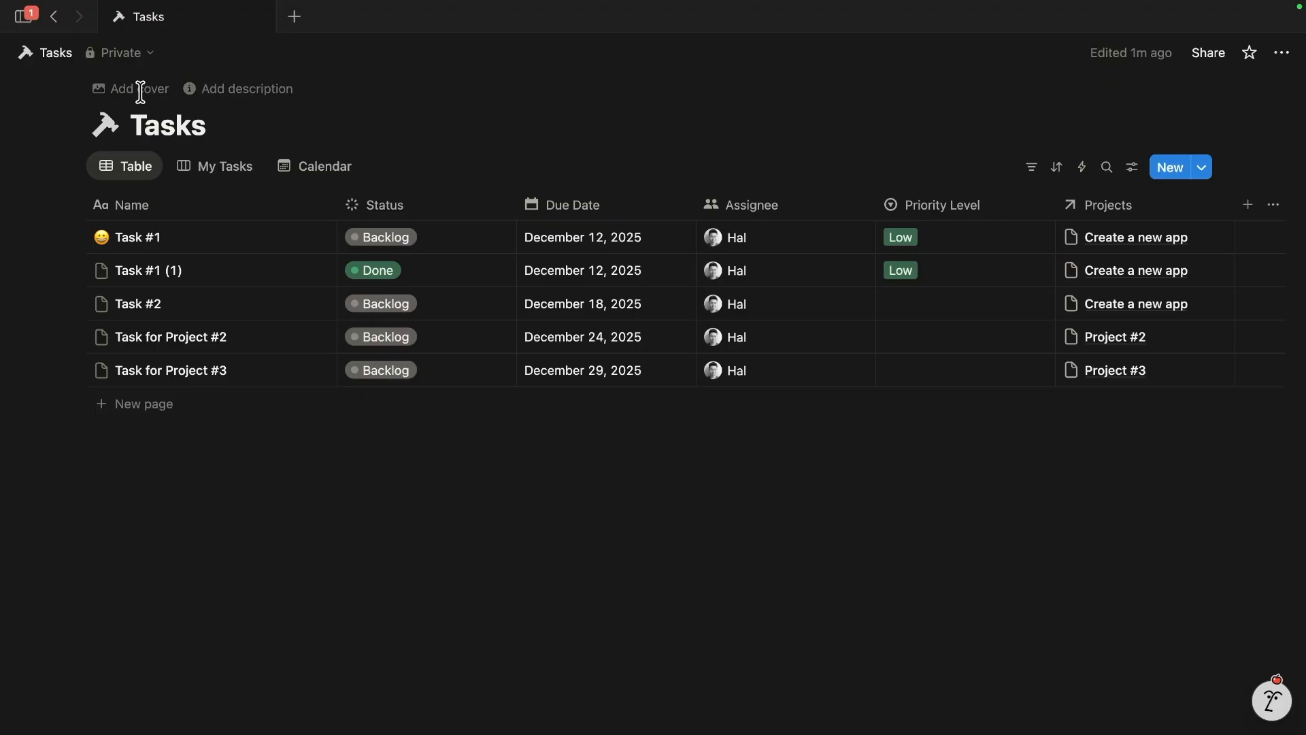
# - Reopen Task Template for editing and give it the circled checkmark icon, found by filtering for "checkmark"
pyautogui.click(1202, 168)
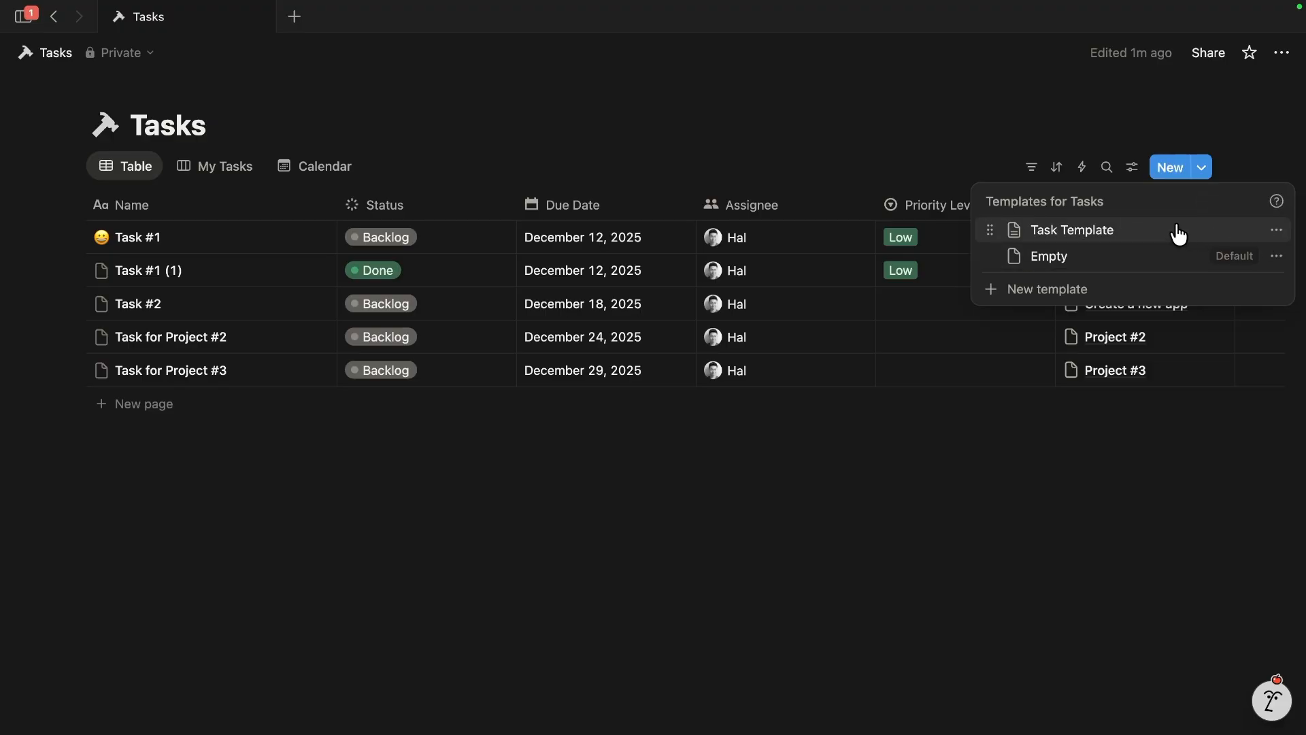
pyautogui.click(1275, 231)
pyautogui.click(1132, 286)
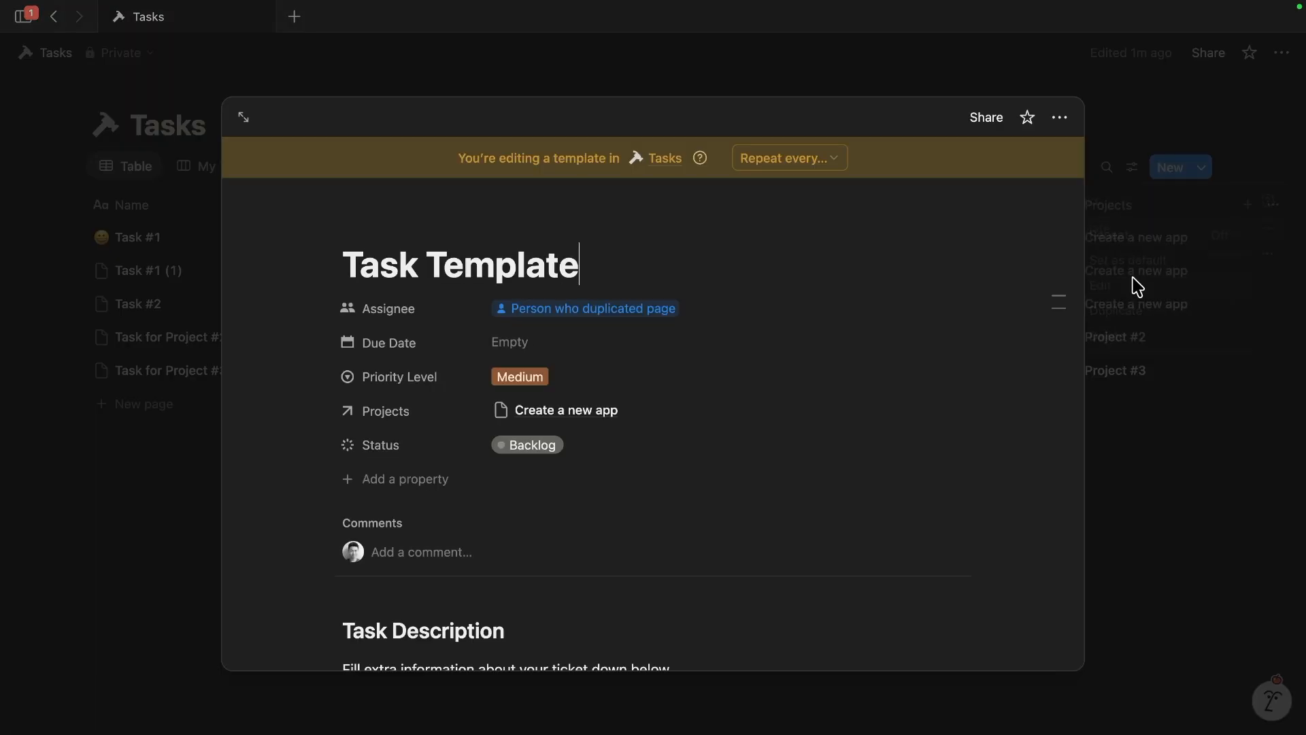
pyautogui.click(365, 306)
pyautogui.click(364, 235)
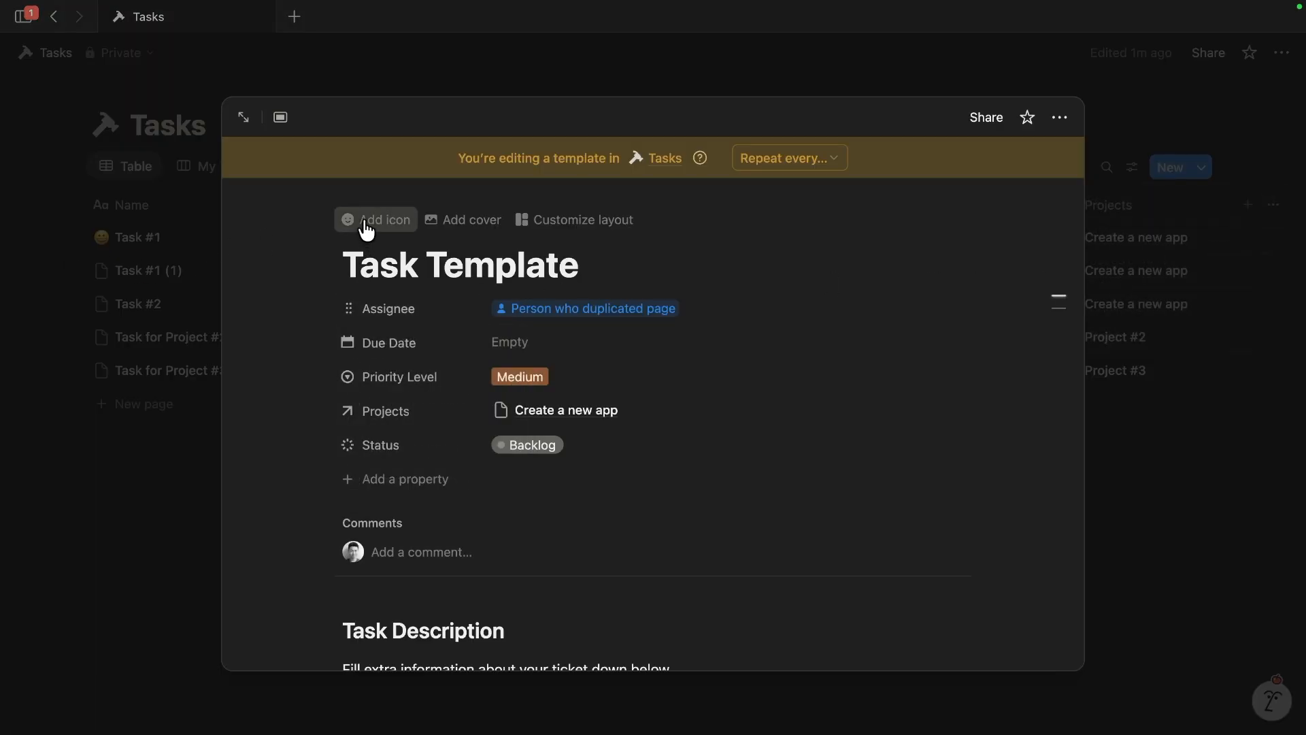
pyautogui.click(367, 225)
pyautogui.click(262, 358)
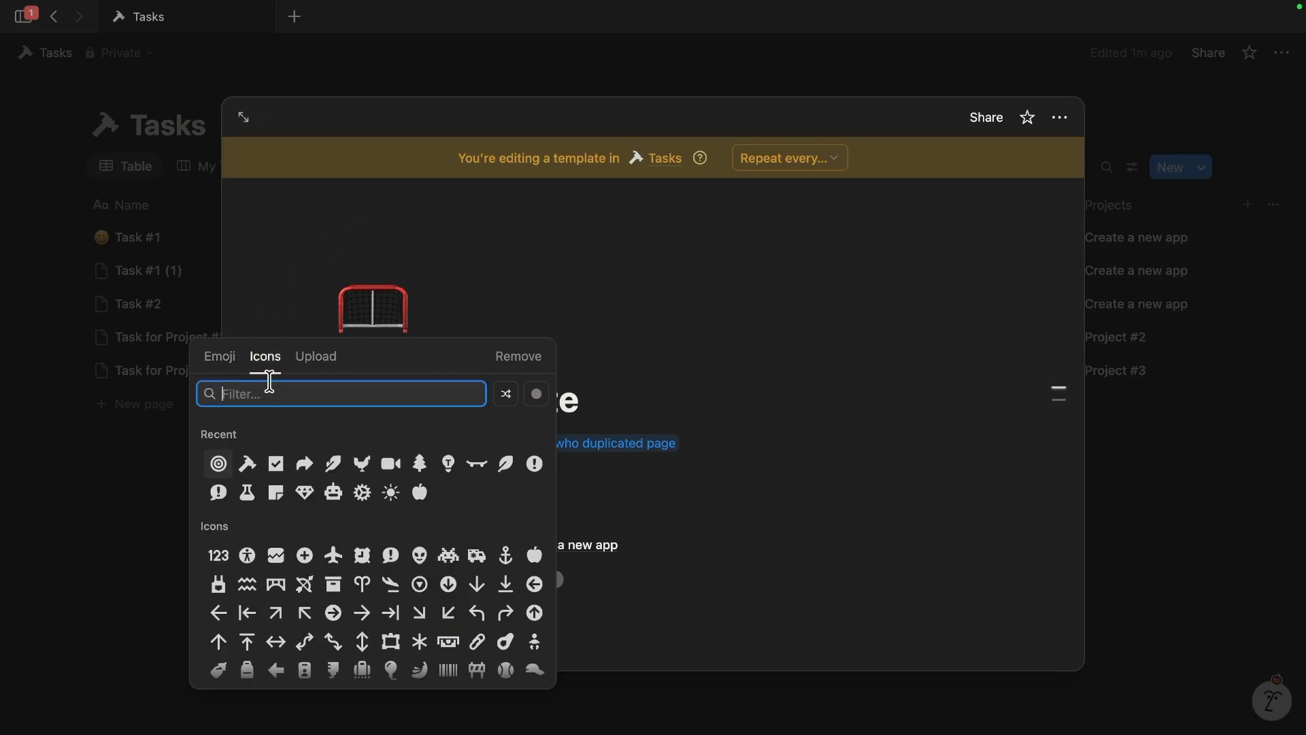
pyautogui.write('checkmark')
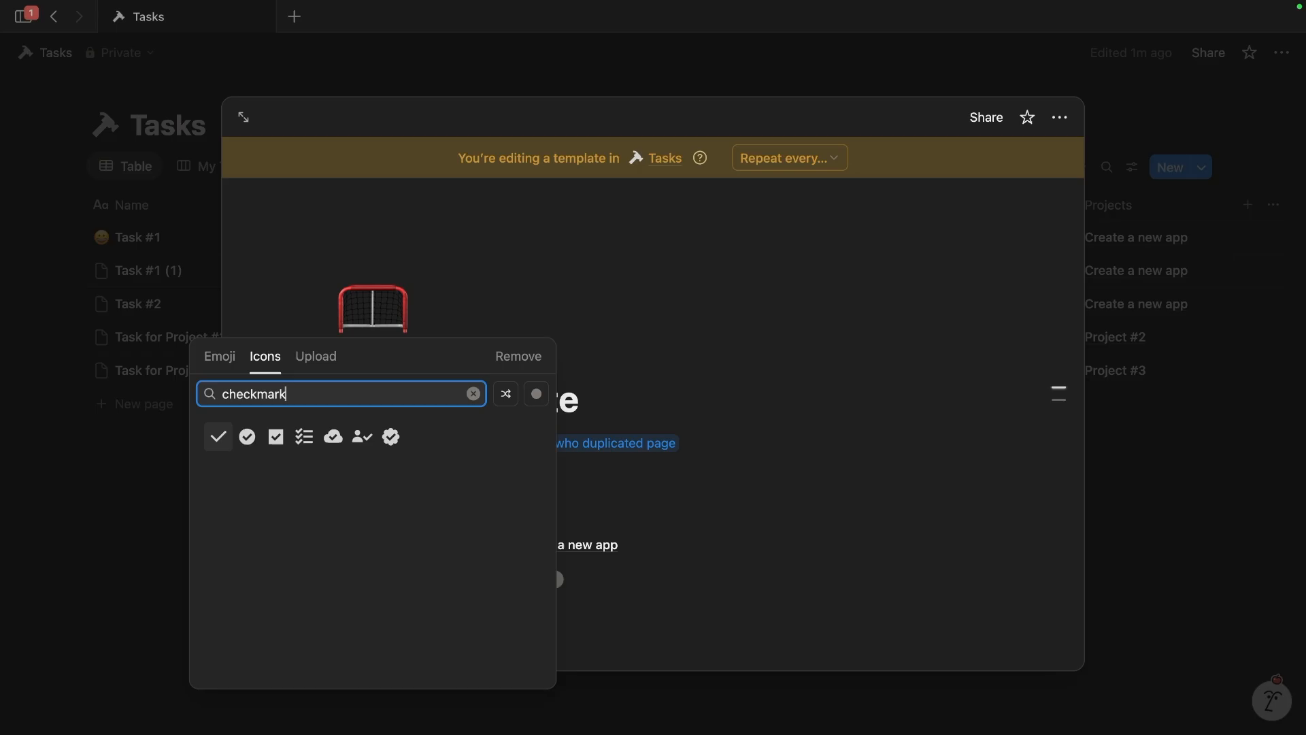
pyautogui.click(247, 464)
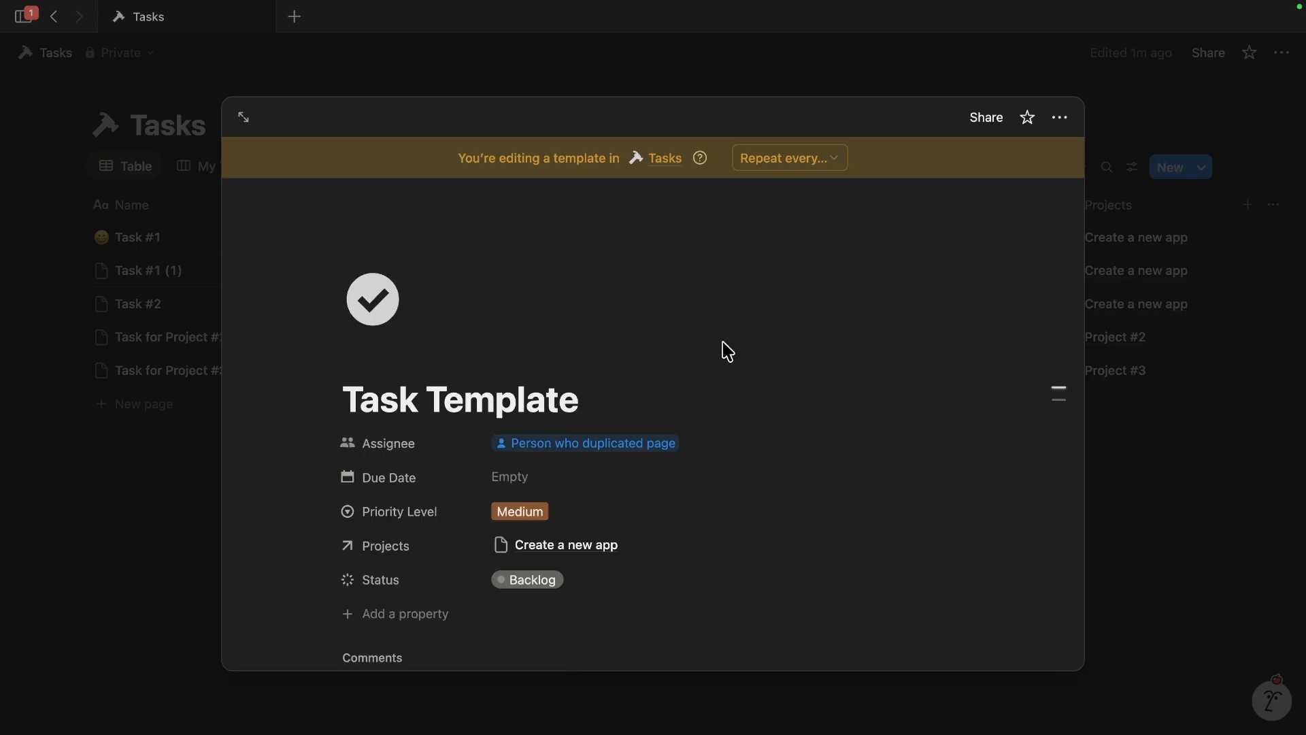
pyautogui.click(1166, 341)
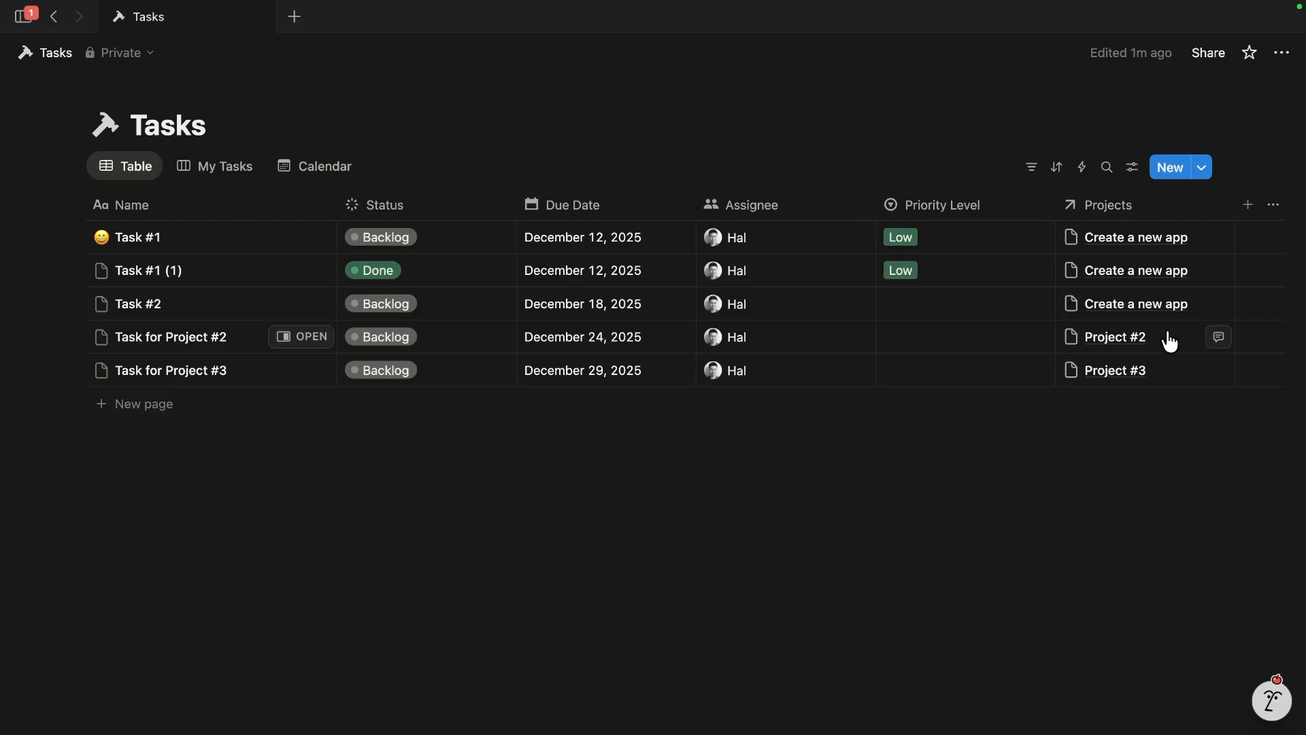
# - Set Task Template as the default template for all views in Tasks
pyautogui.click(1202, 167)
pyautogui.click(1277, 232)
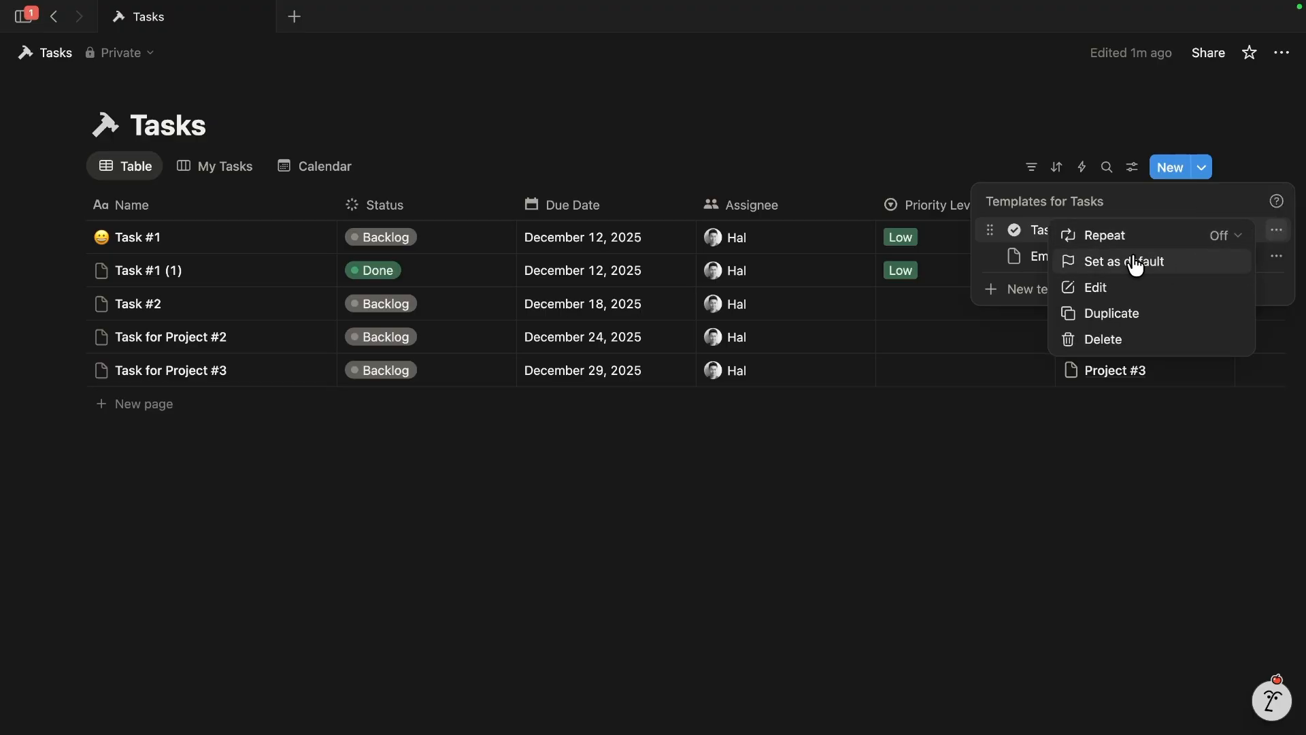
pyautogui.click(1155, 267)
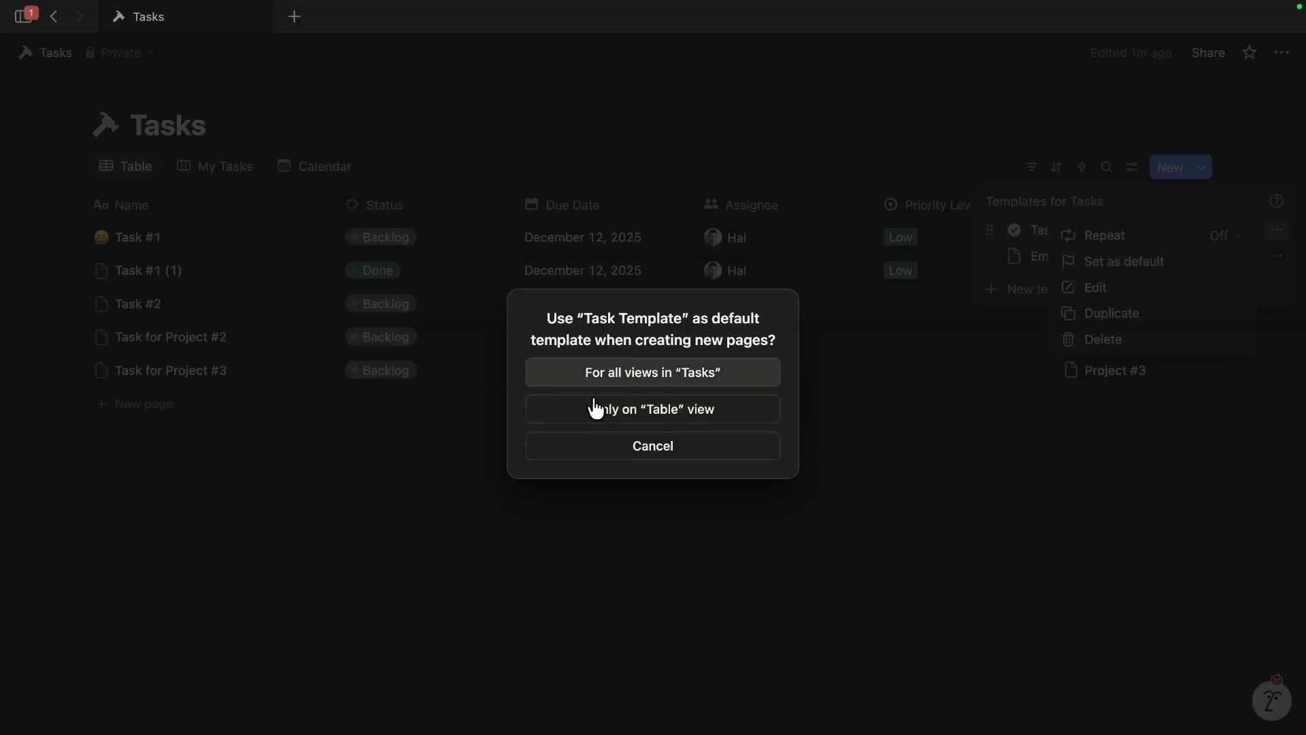
pyautogui.click(712, 372)
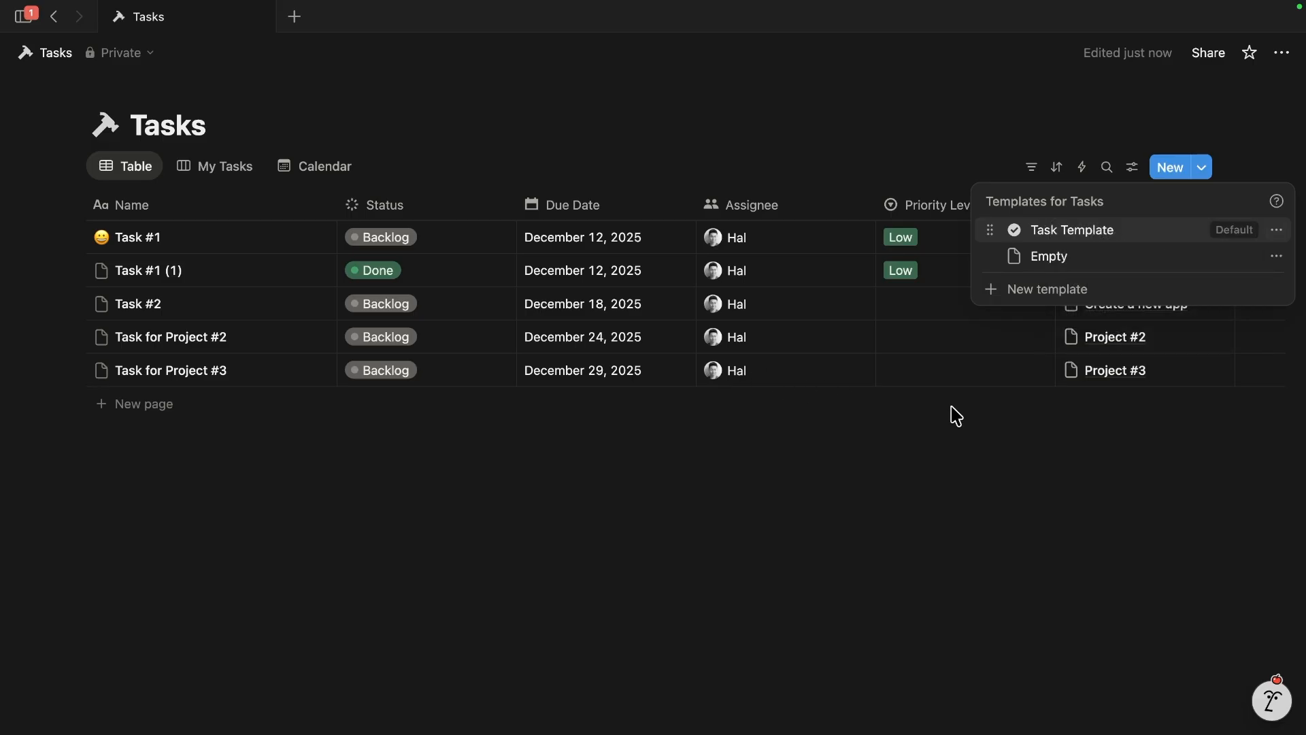
pyautogui.click(1025, 436)
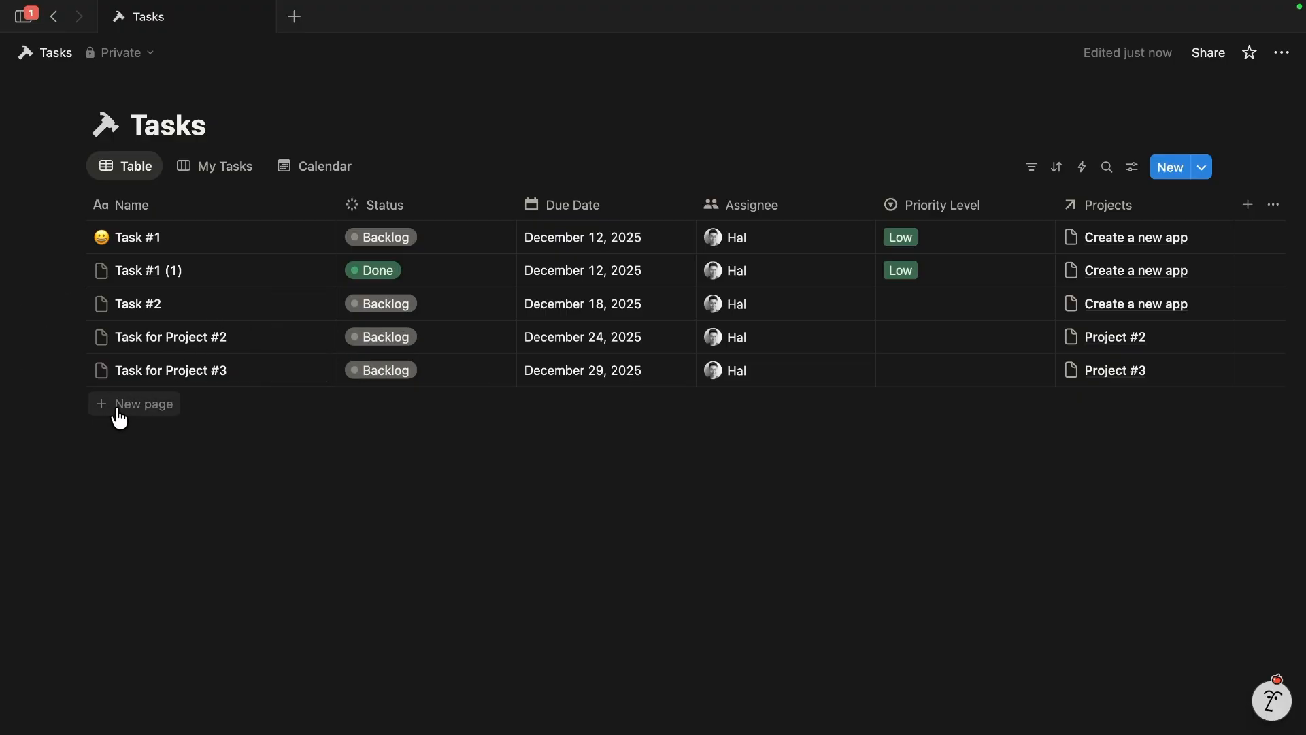
# - Add a new page to the Tasks table from the default template and review its properties and body sections
pyautogui.click(156, 420)
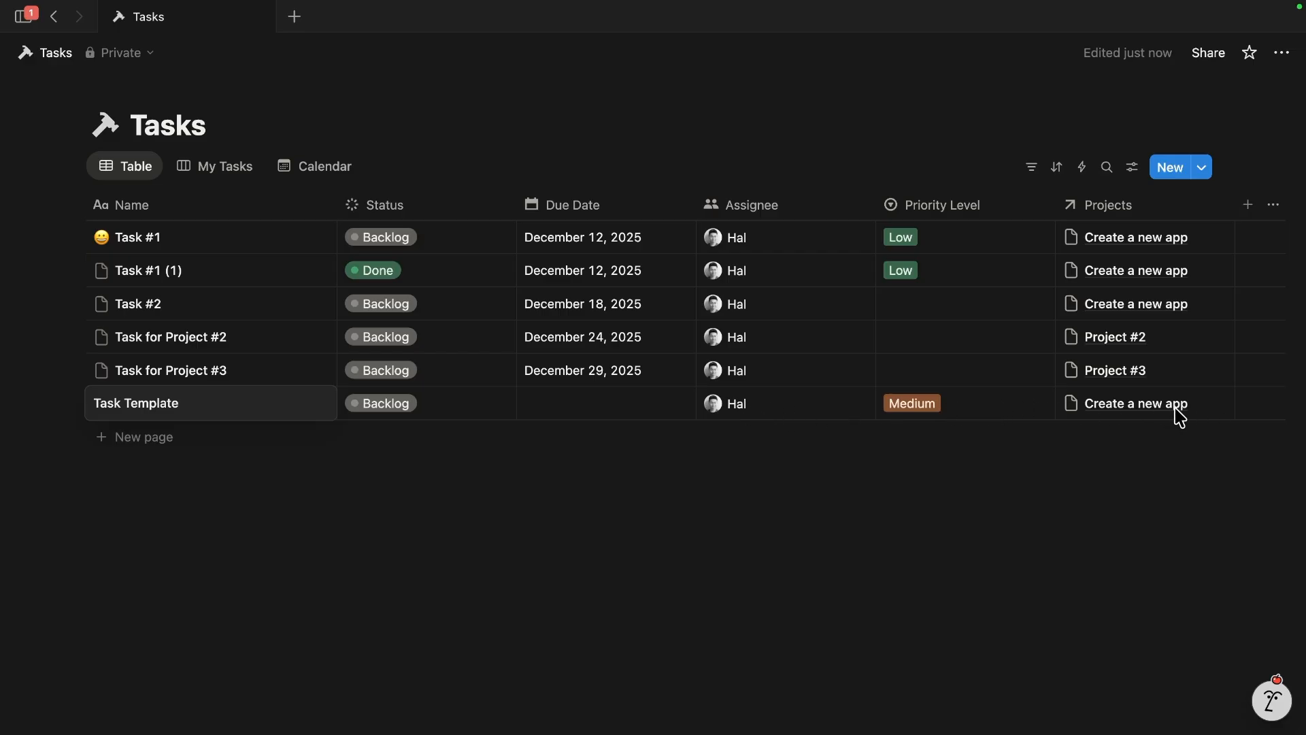
pyautogui.press('Escape')
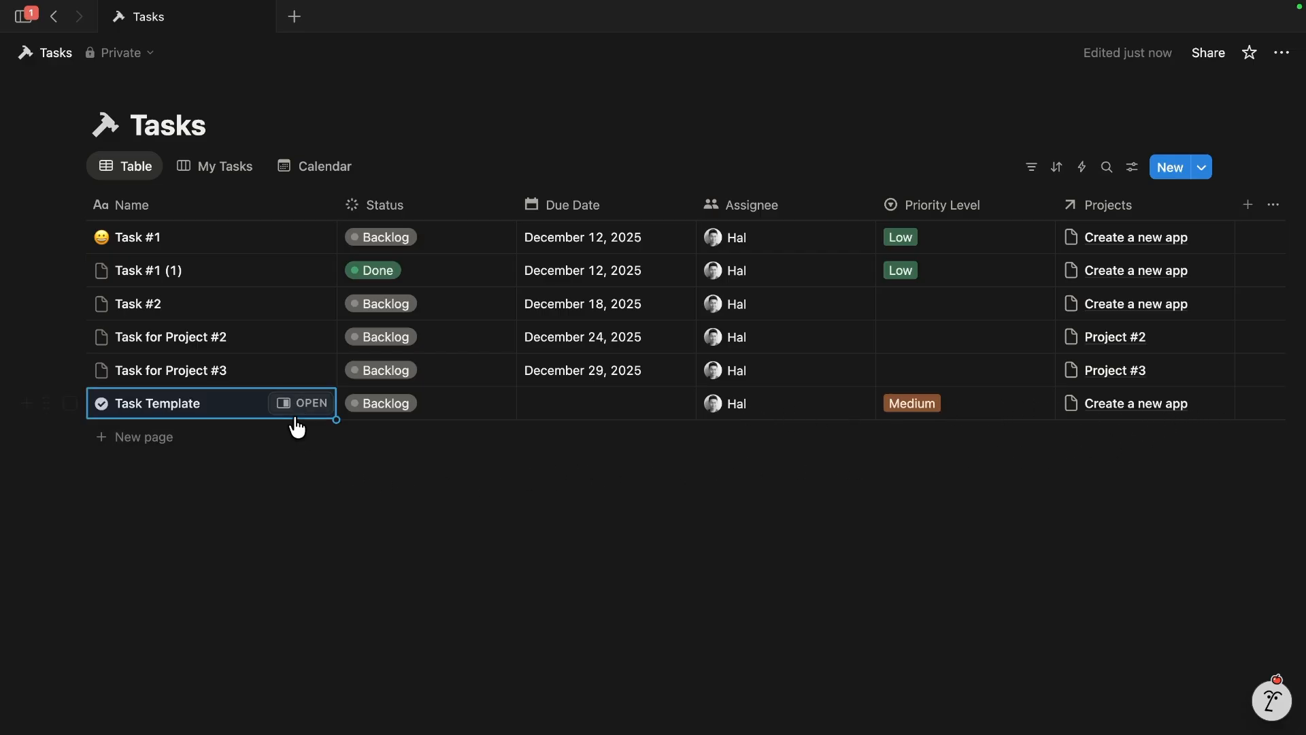
pyautogui.click(311, 406)
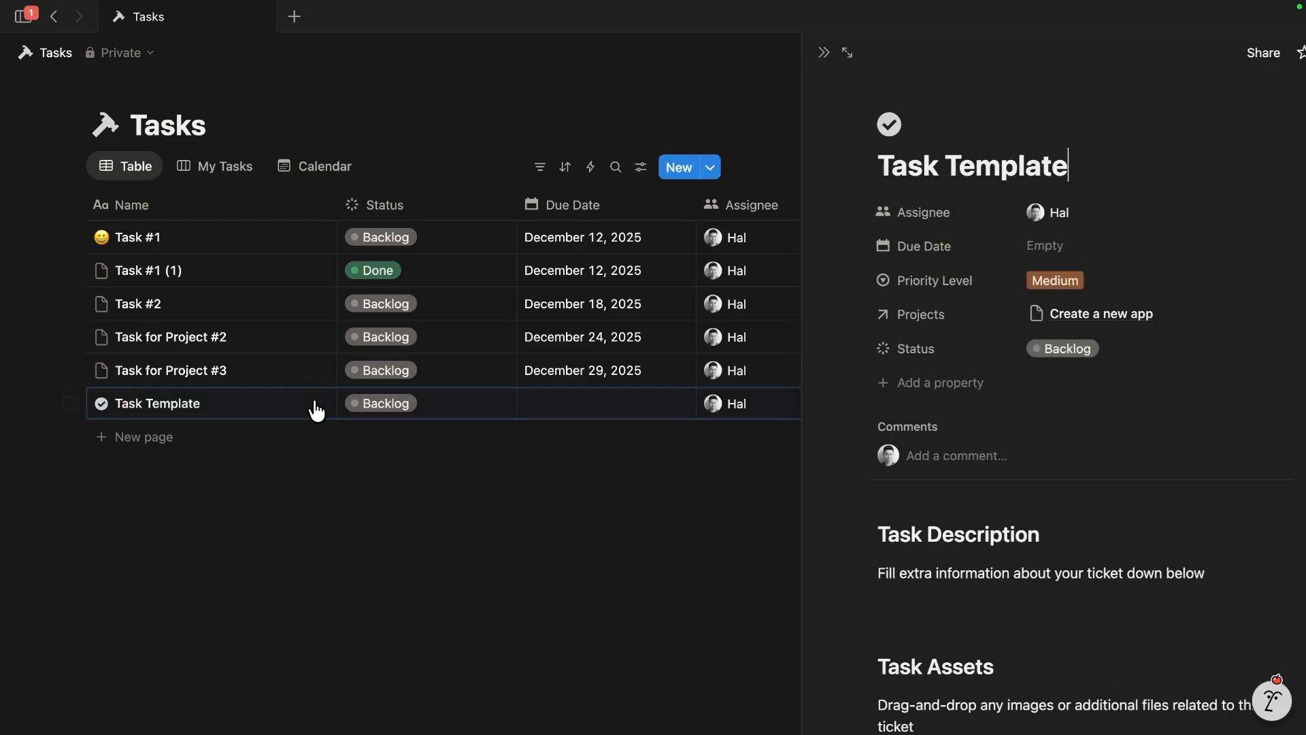
pyautogui.scroll(-3, 843, 569)
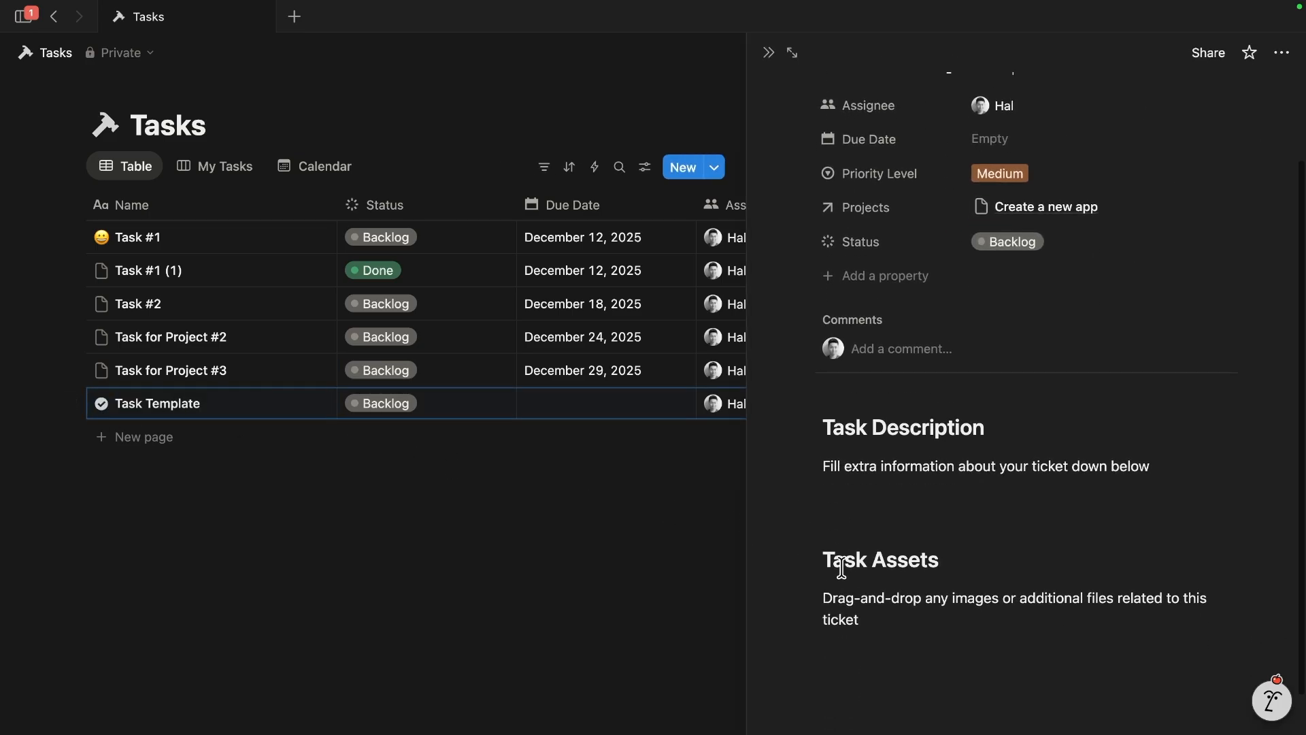
pyautogui.scroll(2, 842, 569)
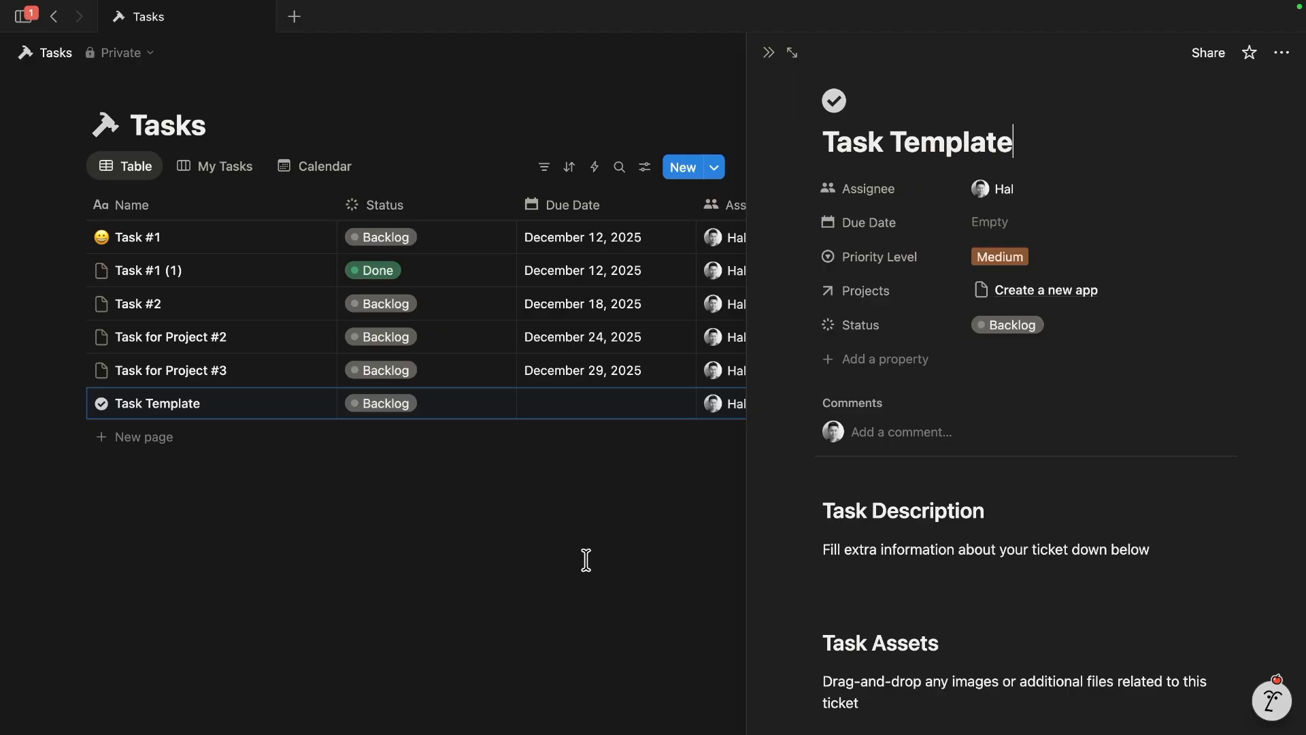
pyautogui.press('Escape')
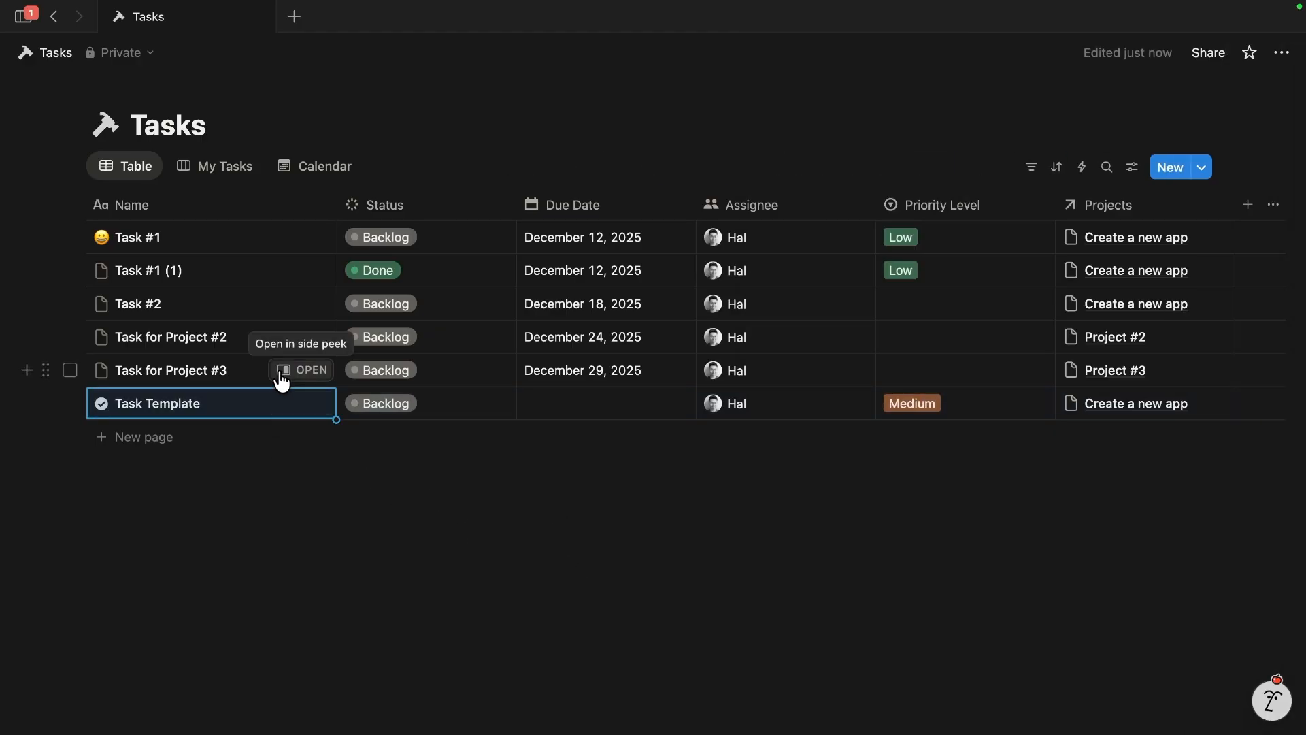
# - Apply Task Template to the existing pages Task for Project #3 and Task for Project #2
pyautogui.click(281, 375)
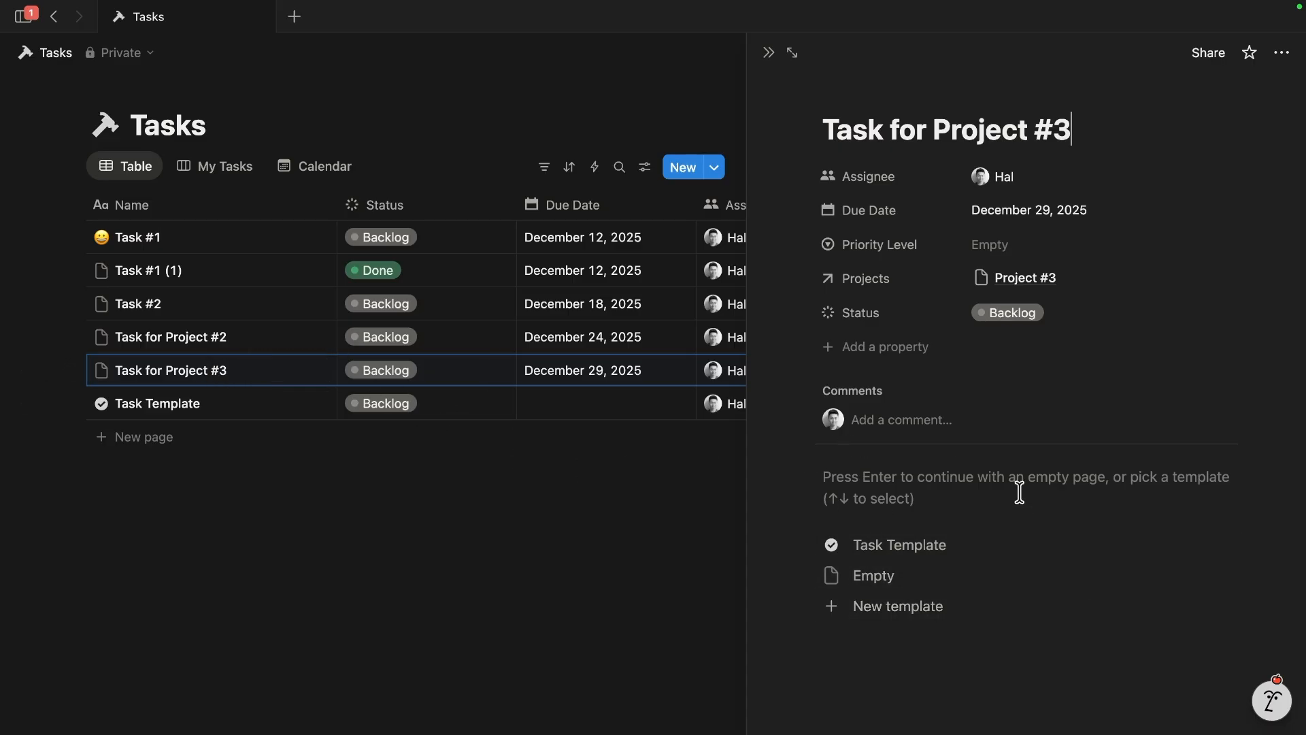
pyautogui.click(903, 547)
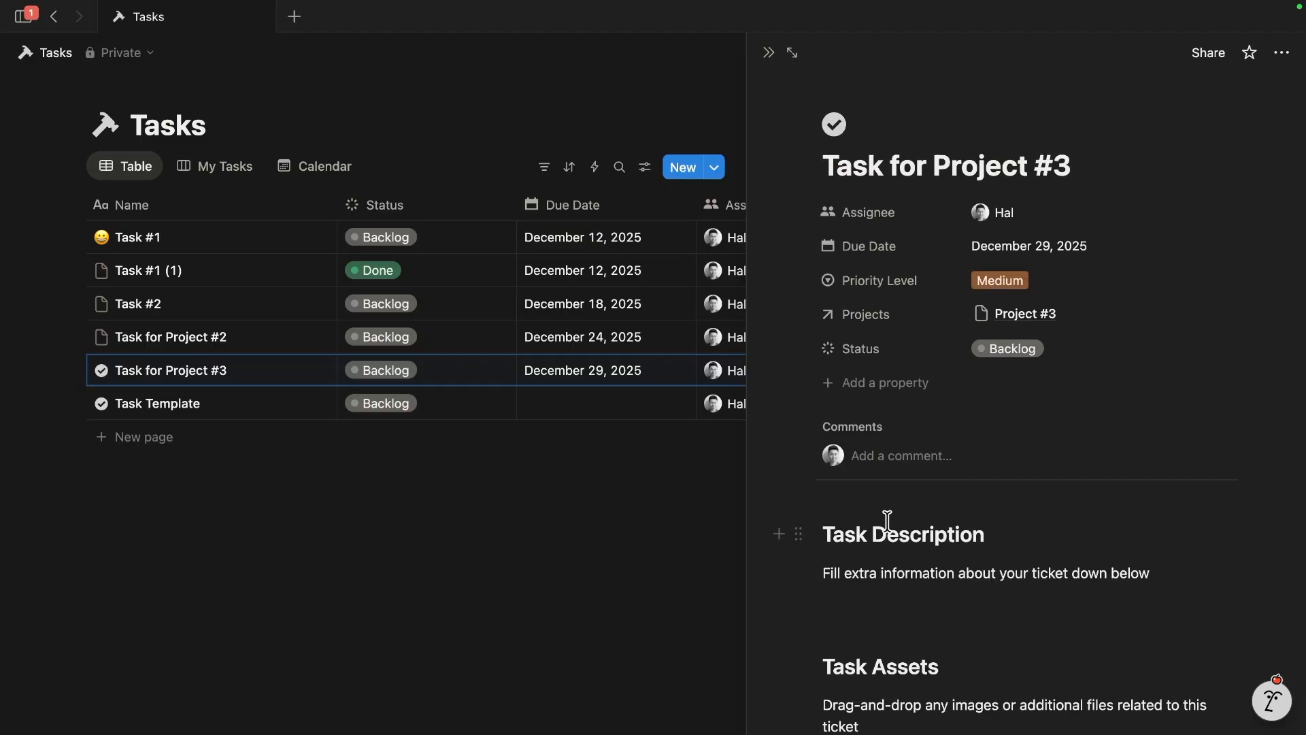
pyautogui.click(480, 512)
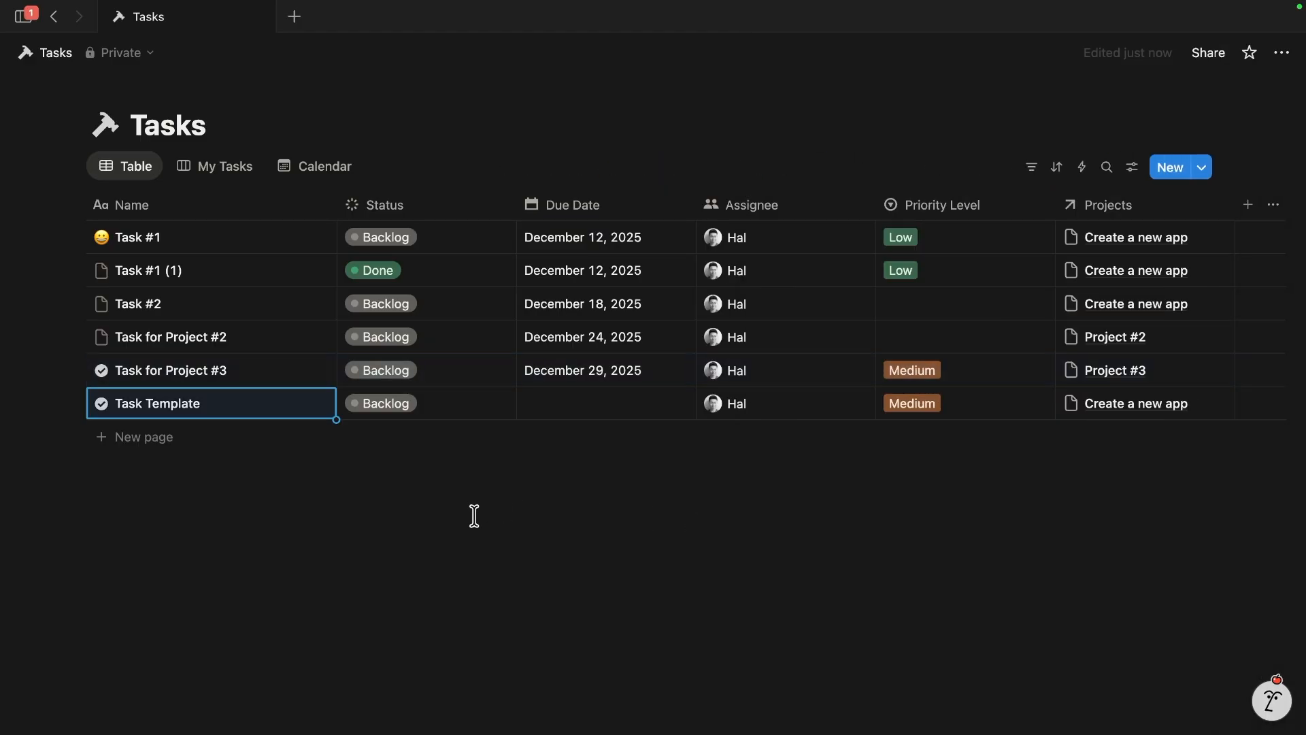
pyautogui.click(304, 339)
pyautogui.click(1013, 557)
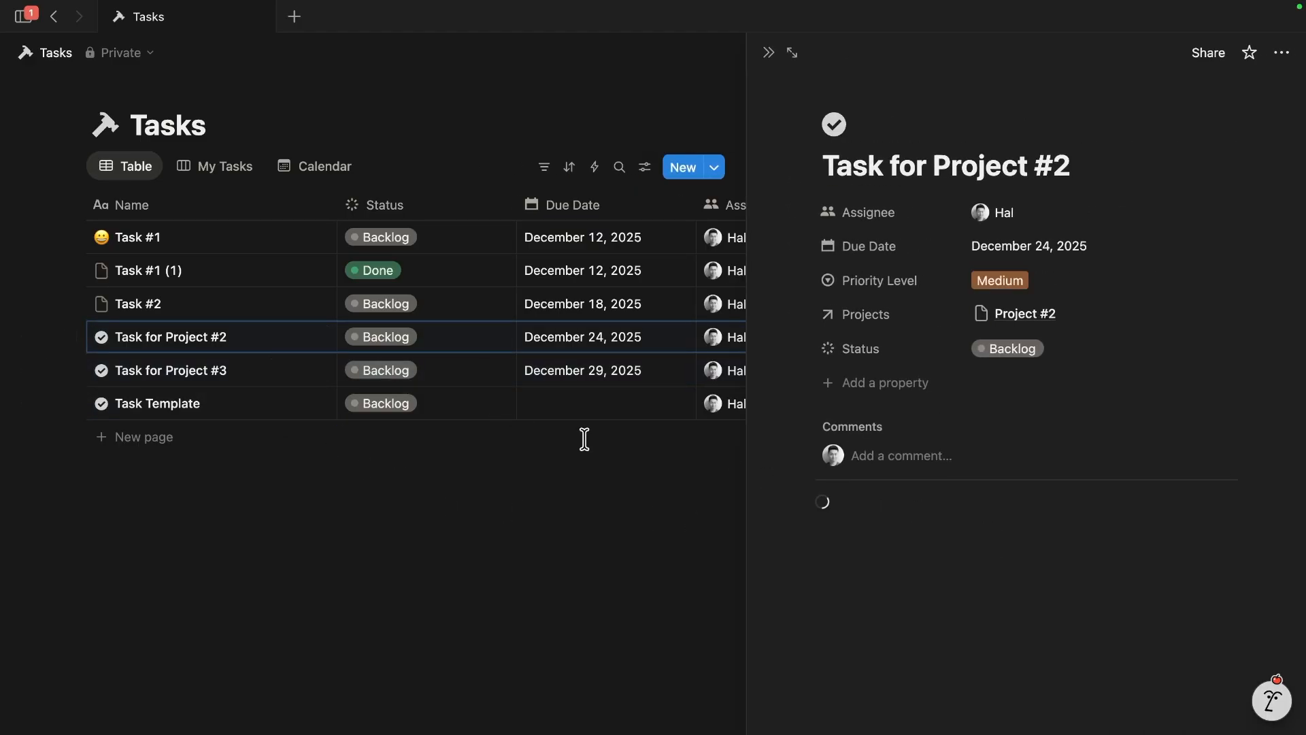
pyautogui.click(374, 501)
# - Apply Task Template to the existing pages Task #2 and Task #1 (1)
pyautogui.click(310, 304)
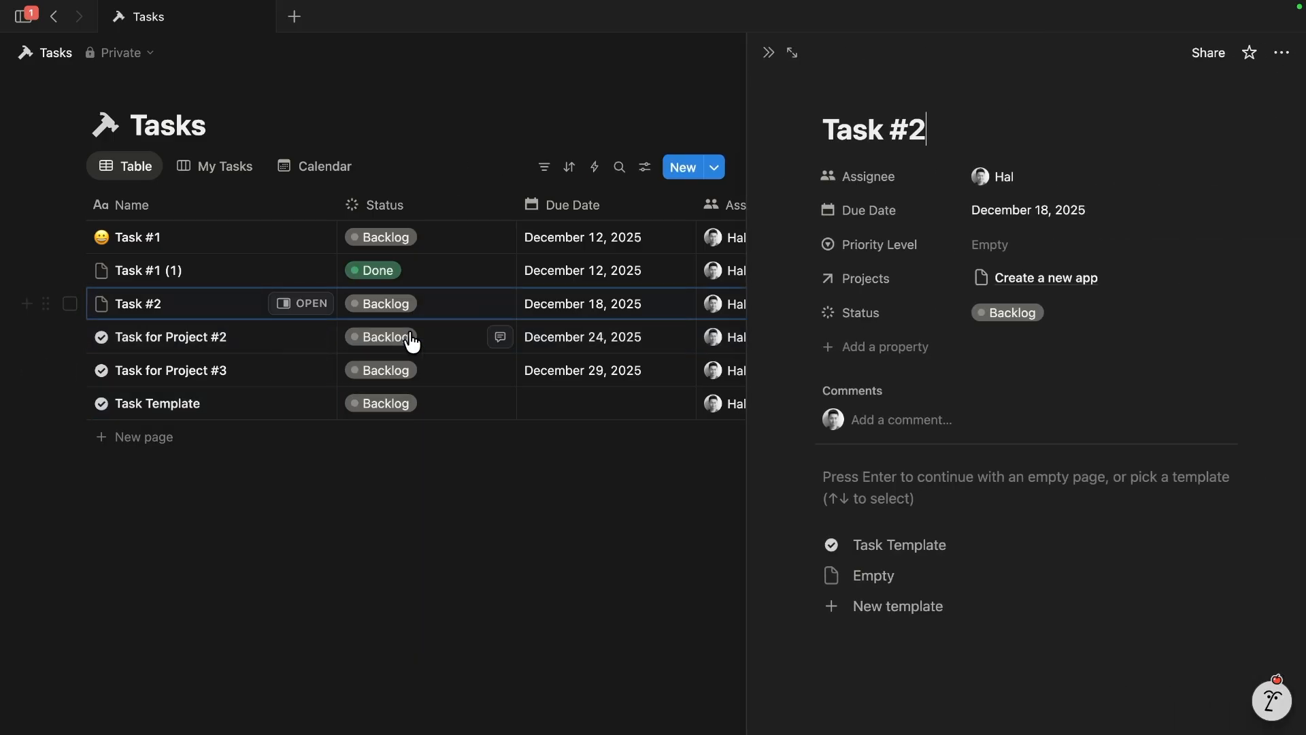
pyautogui.click(971, 548)
pyautogui.click(560, 539)
pyautogui.click(293, 271)
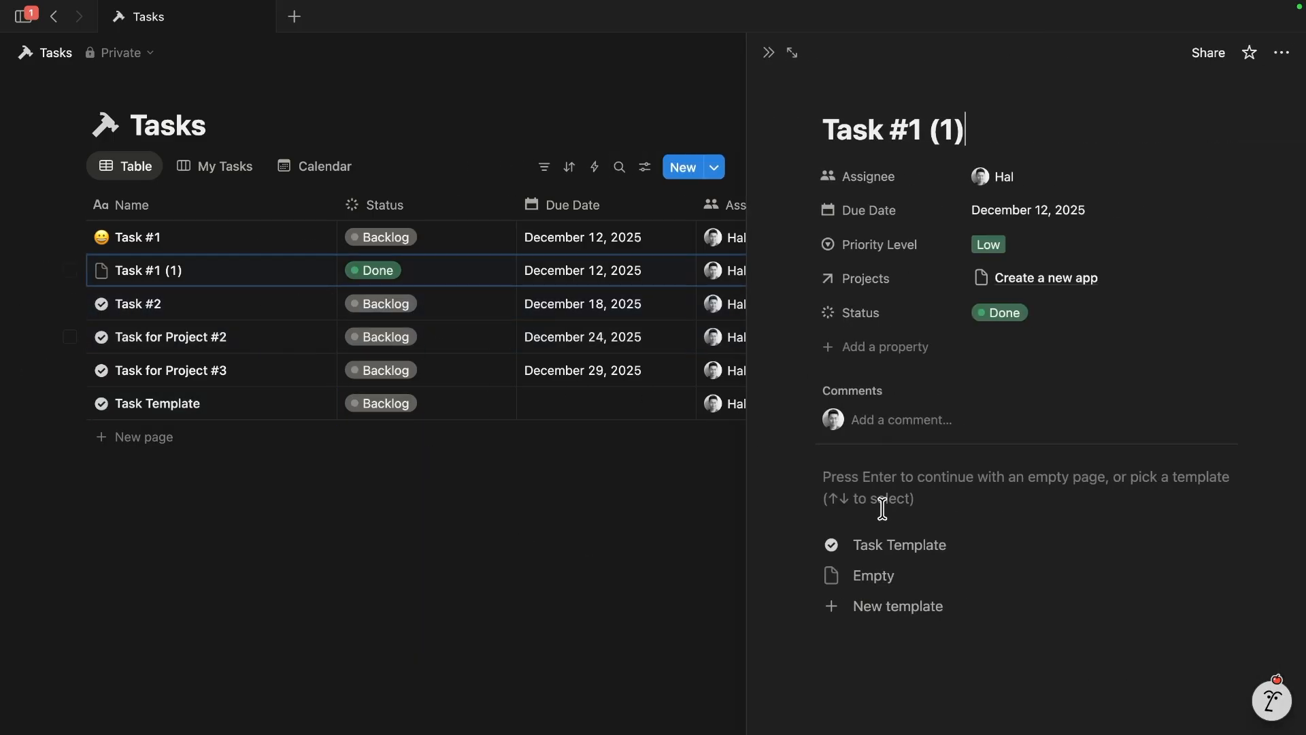
pyautogui.click(854, 543)
pyautogui.click(373, 440)
# - Delete the body text "Providing extra details" from the Task #1 page, leaving its body empty
pyautogui.click(304, 238)
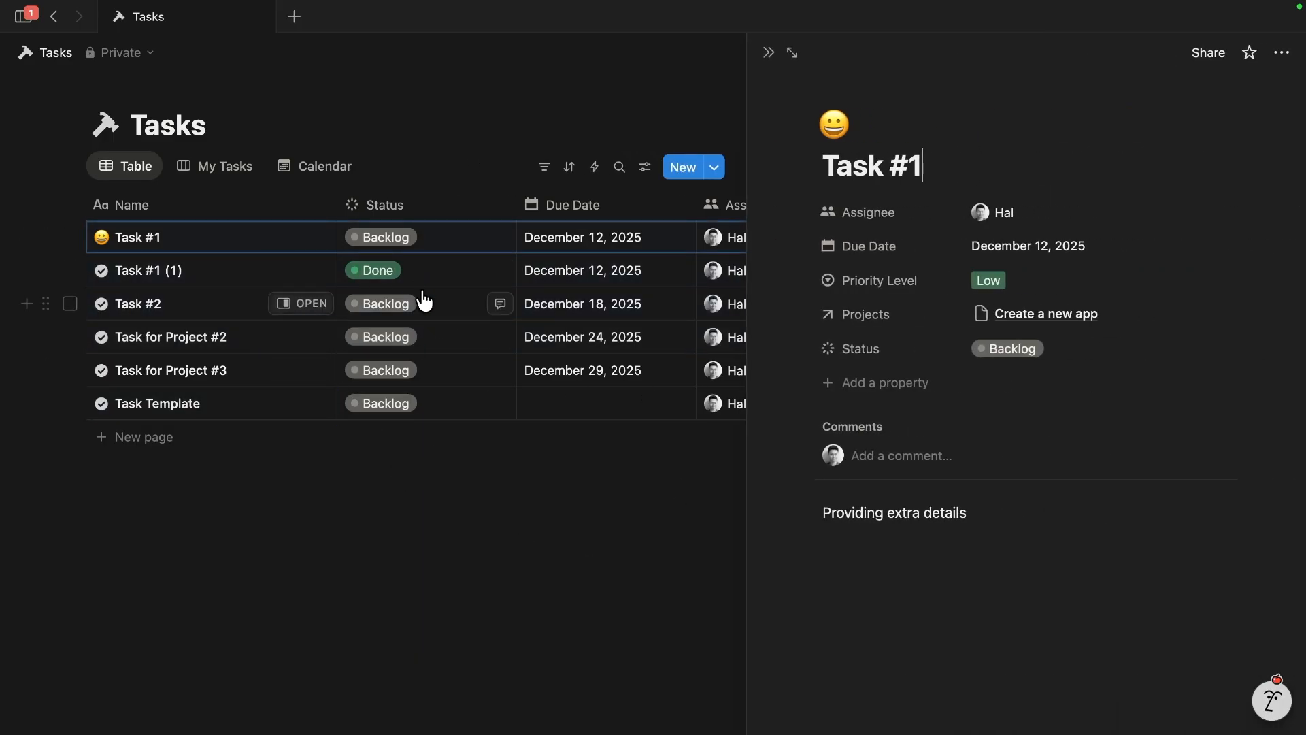
pyautogui.moveTo(1056, 516); pyautogui.dragTo(849, 502)
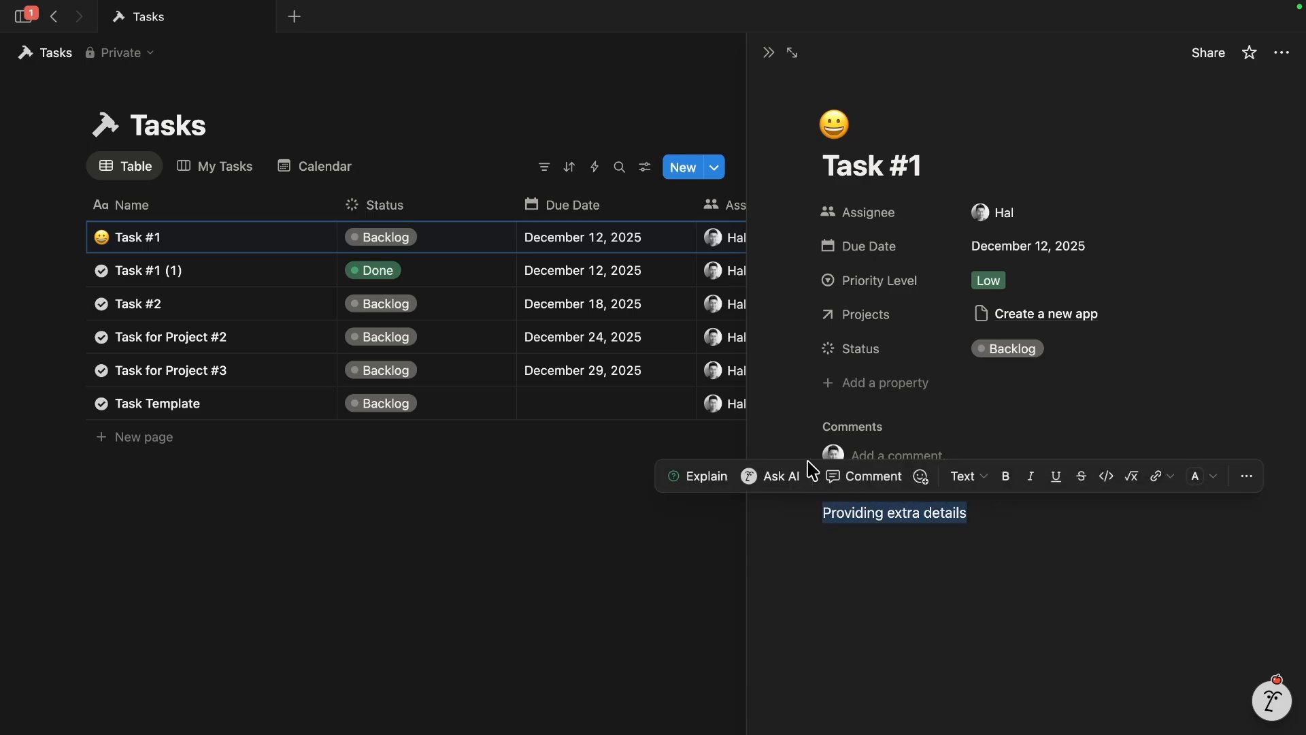
pyautogui.press('BackSpace')
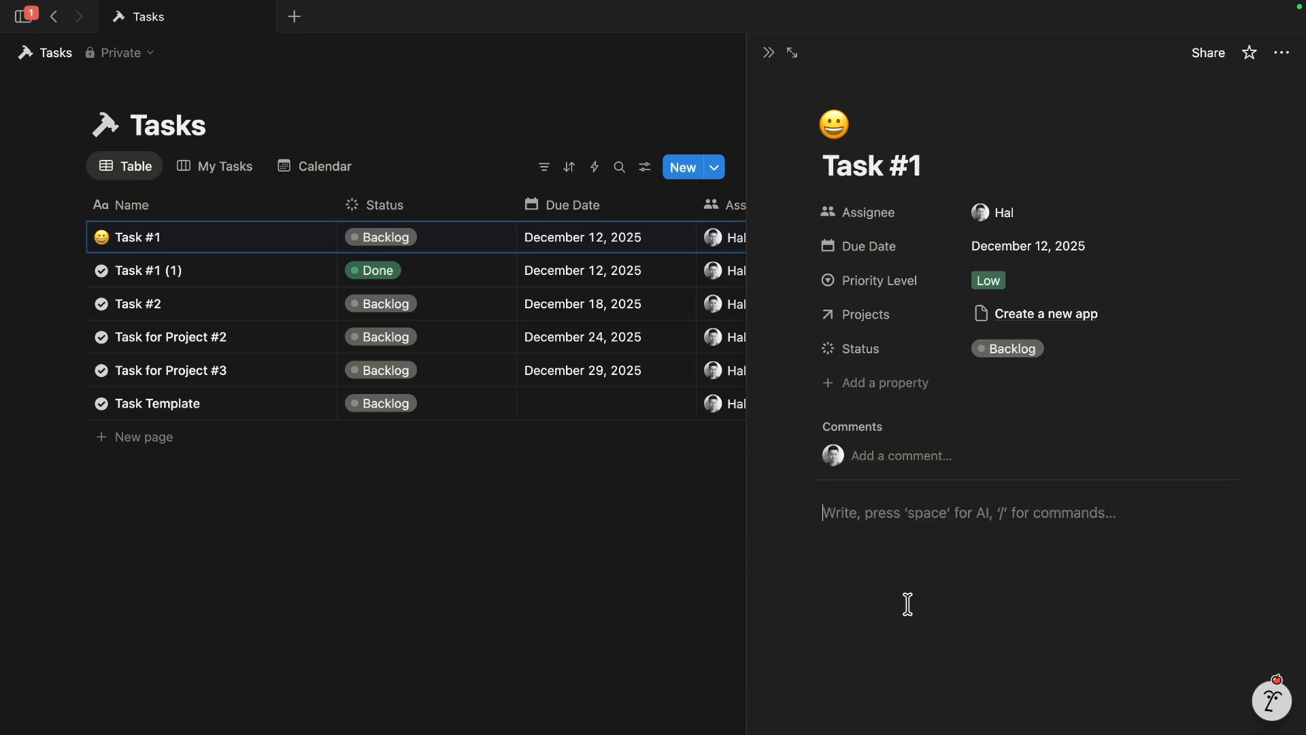
pyautogui.press('BackSpace')
pyautogui.click(624, 572)
# - Reopen the Task #1 page and apply Task Template to it
pyautogui.click(302, 236)
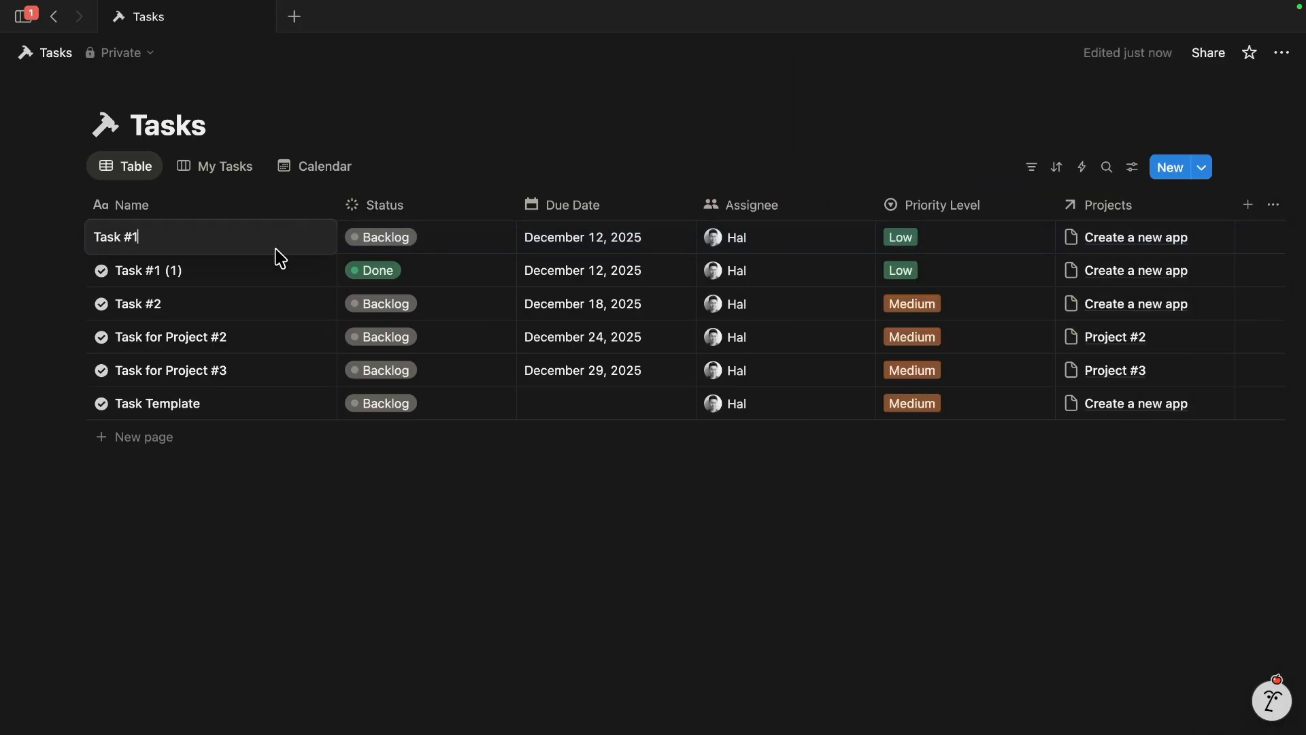
pyautogui.press('Escape')
pyautogui.click(303, 237)
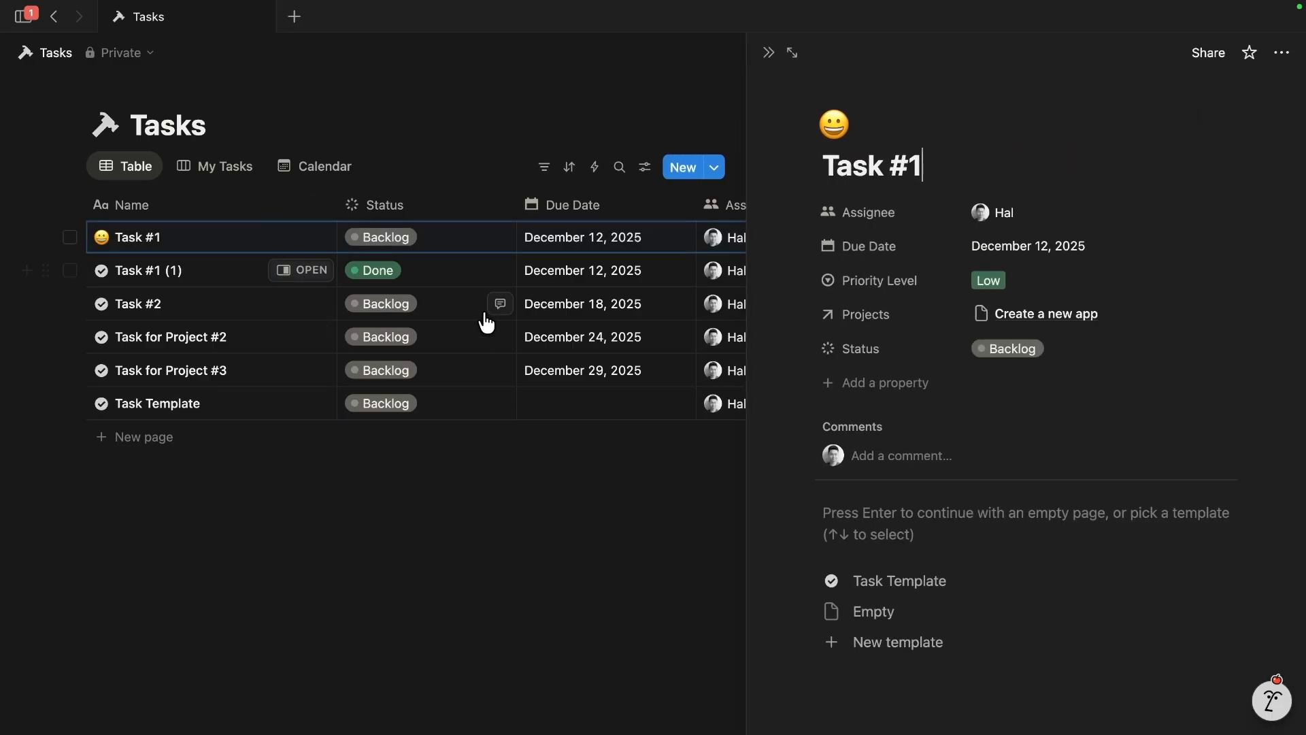
pyautogui.click(883, 582)
pyautogui.scroll(-2, 901, 562)
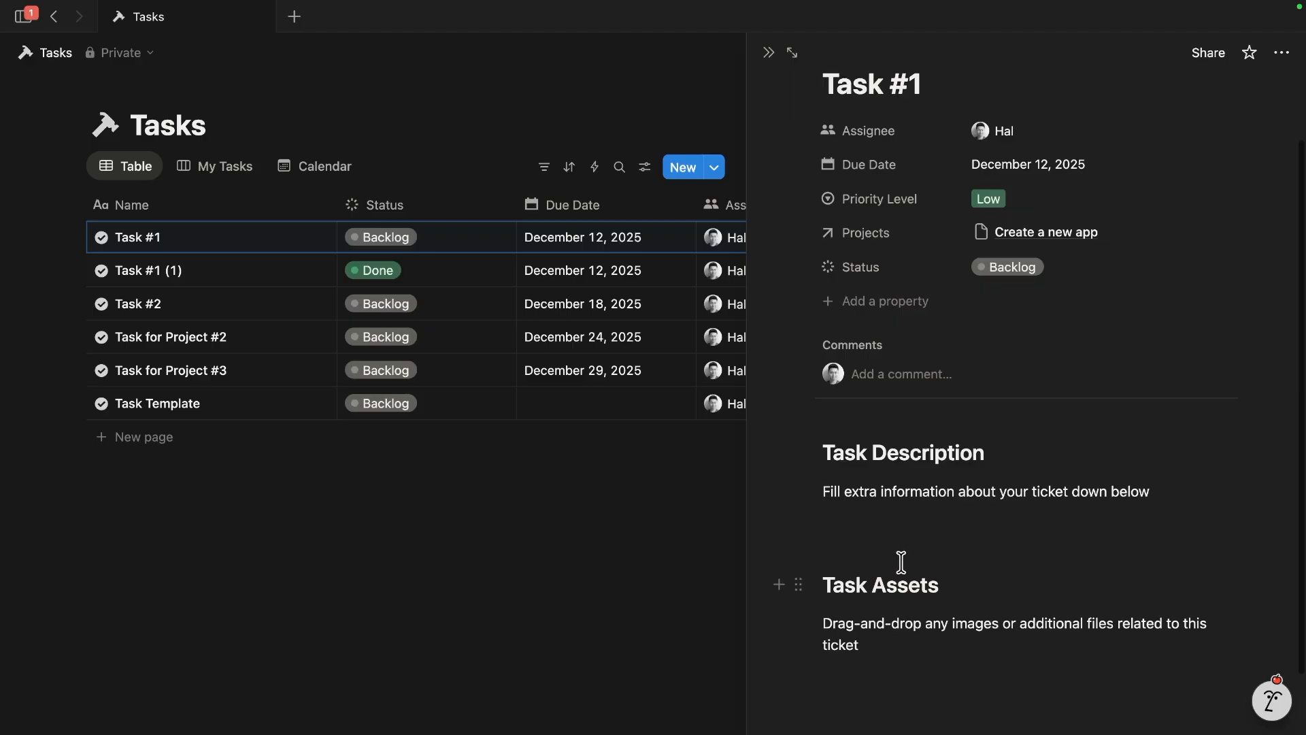
# - Enter "Providing extra details" in the blank line below Task #1's Task Description text and close the page
pyautogui.click(913, 525)
pyautogui.write('Providing extra details')
pyautogui.moveTo(1020, 528); pyautogui.dragTo(821, 528)
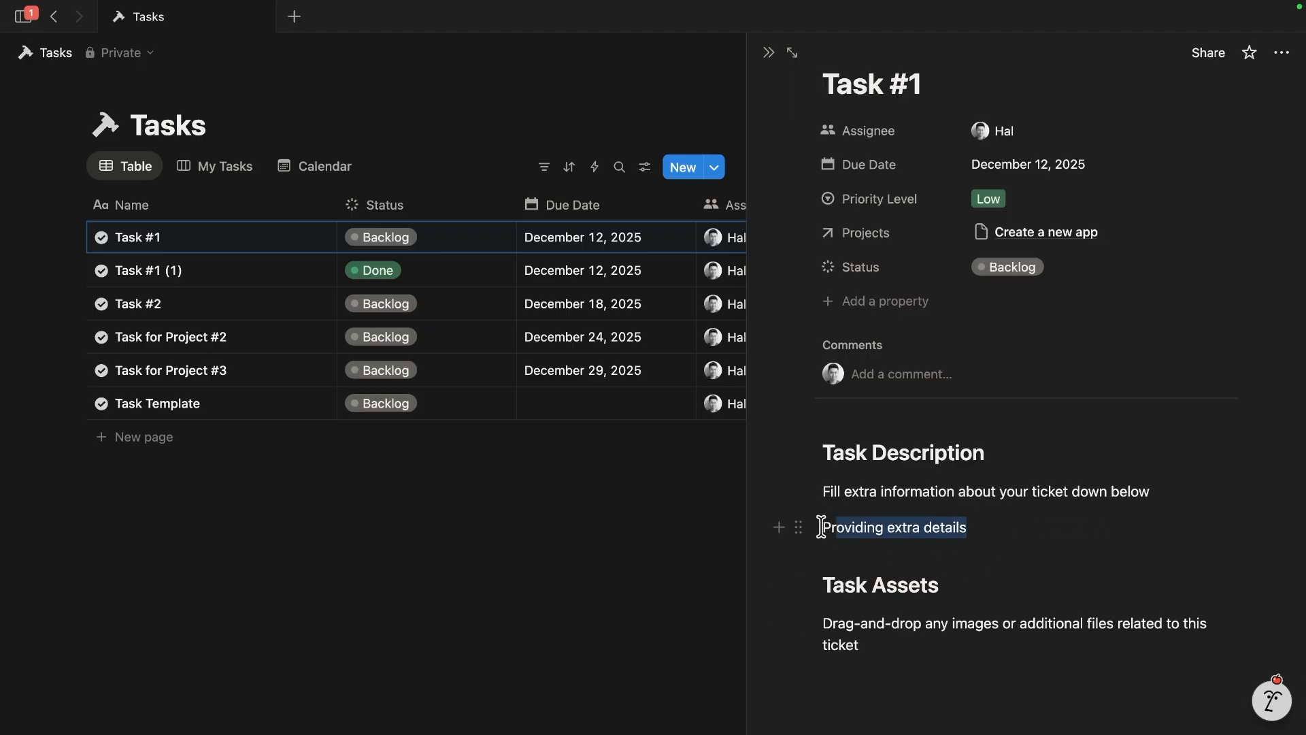
pyautogui.click(1000, 555)
pyautogui.click(544, 575)
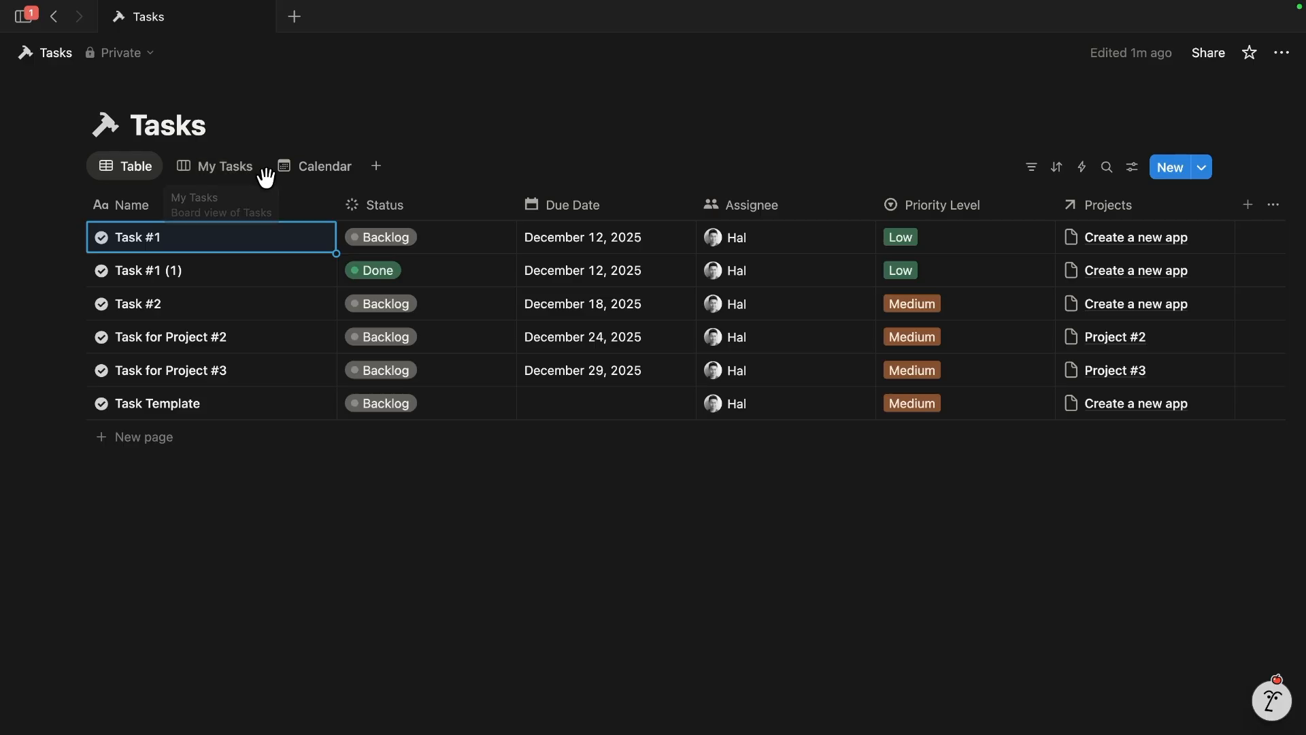
# - Look at the Automations options and the view settings of the Tasks table
pyautogui.click(1082, 169)
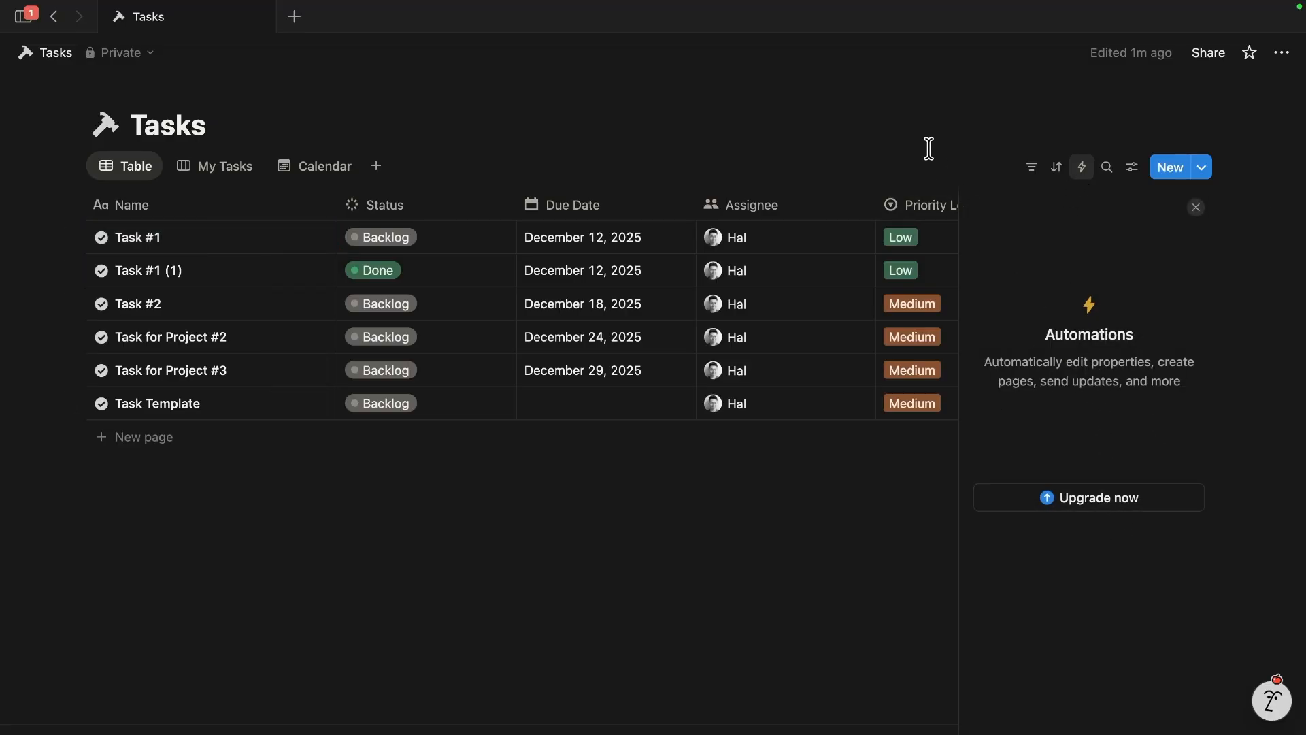
pyautogui.click(1196, 207)
pyautogui.click(1133, 168)
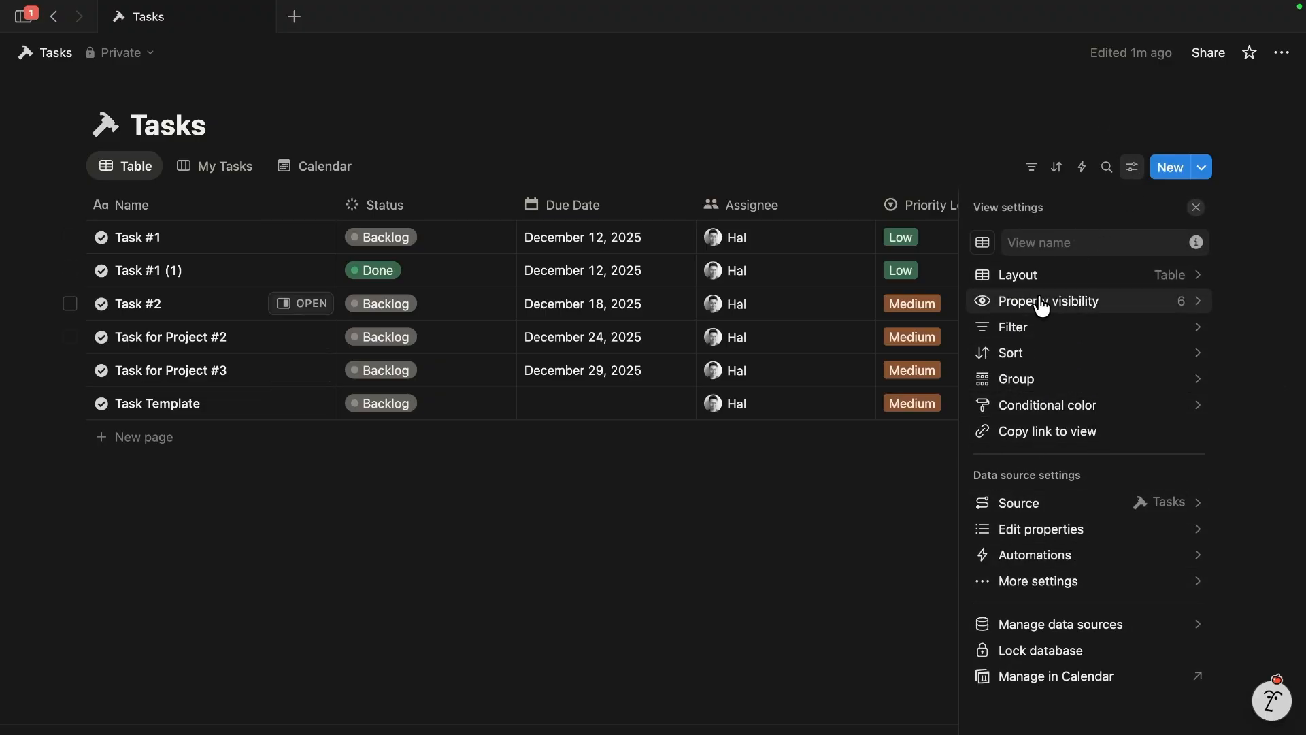
pyautogui.click(855, 539)
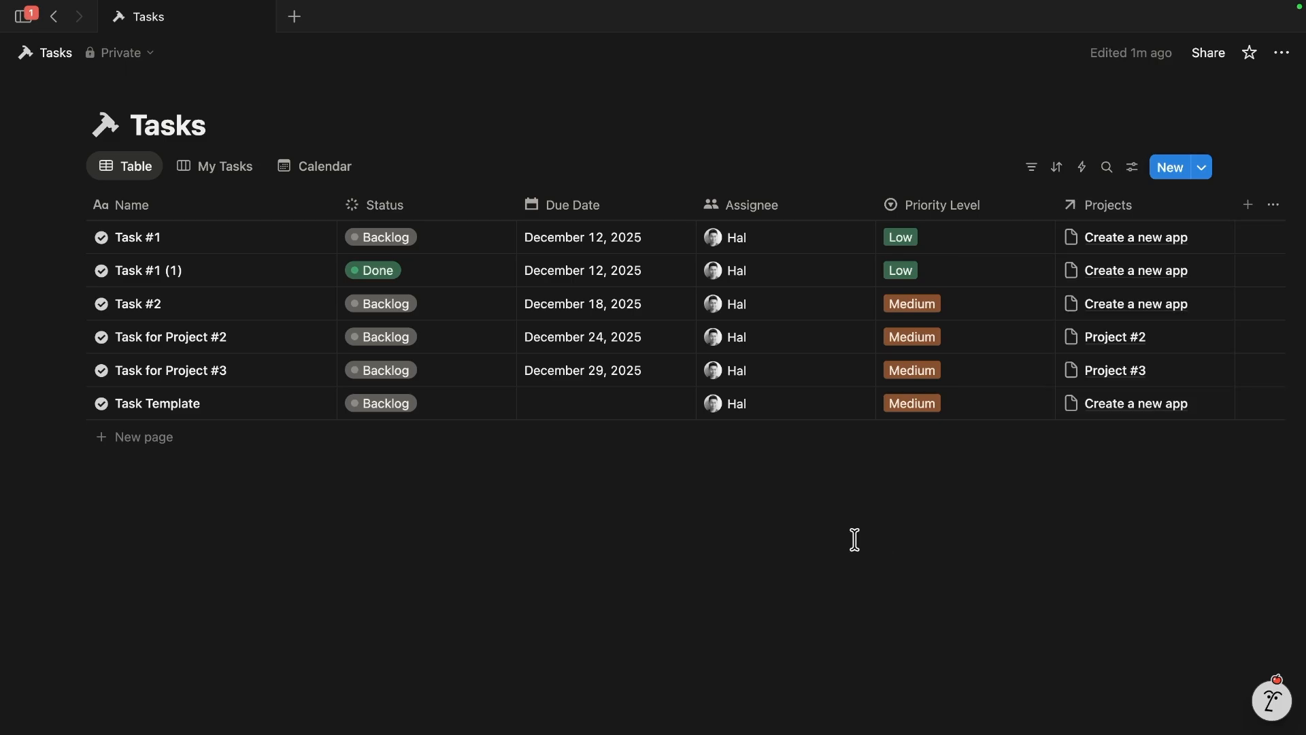